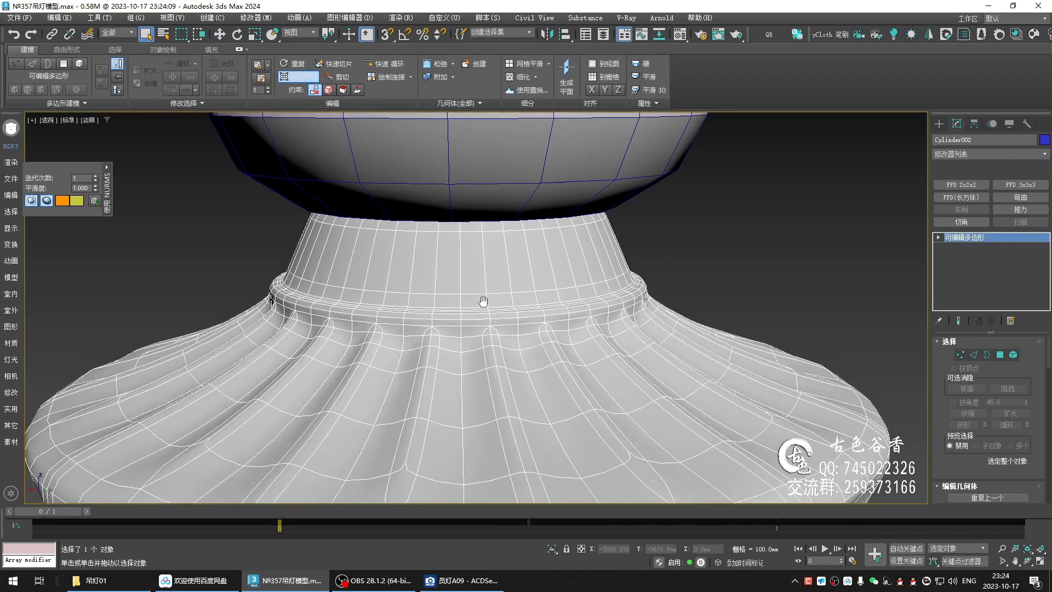
Add a supporting edge loop around the neck wall just below its upper rim
middle_click_drag(489, 260, 573, 317, "alt")
middle_click_drag(572, 317, 581, 259)
key("2")
left_click(566, 319)
middle_click_drag(566, 334, 570, 324, "alt")
key("alt+r")
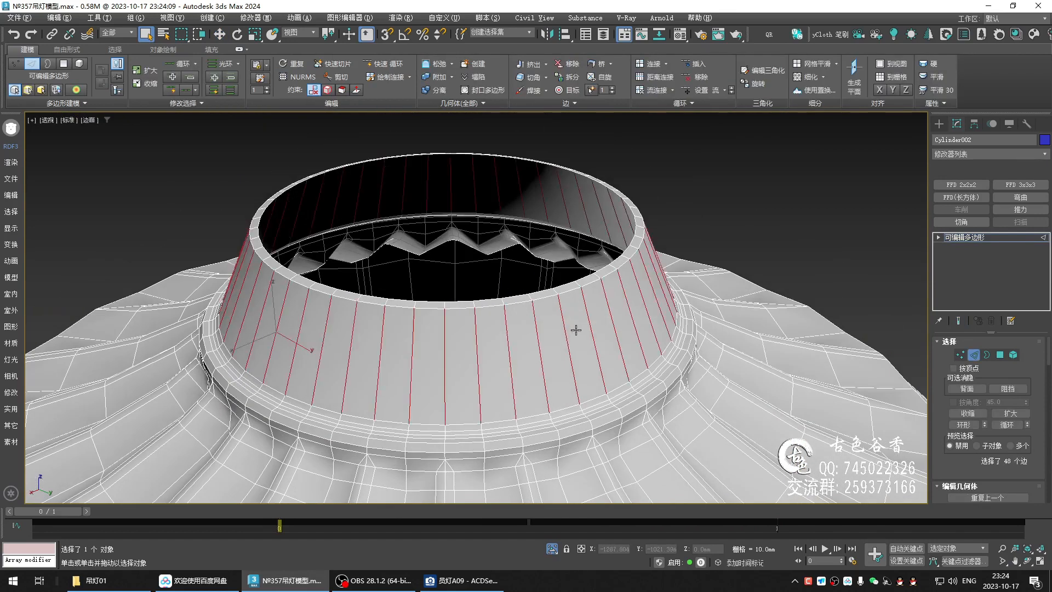
key("ctrl+shift+e")
left_click_drag(484, 345, 507, 520)
left_click(482, 361)
scroll(616, 281, "up", 3)
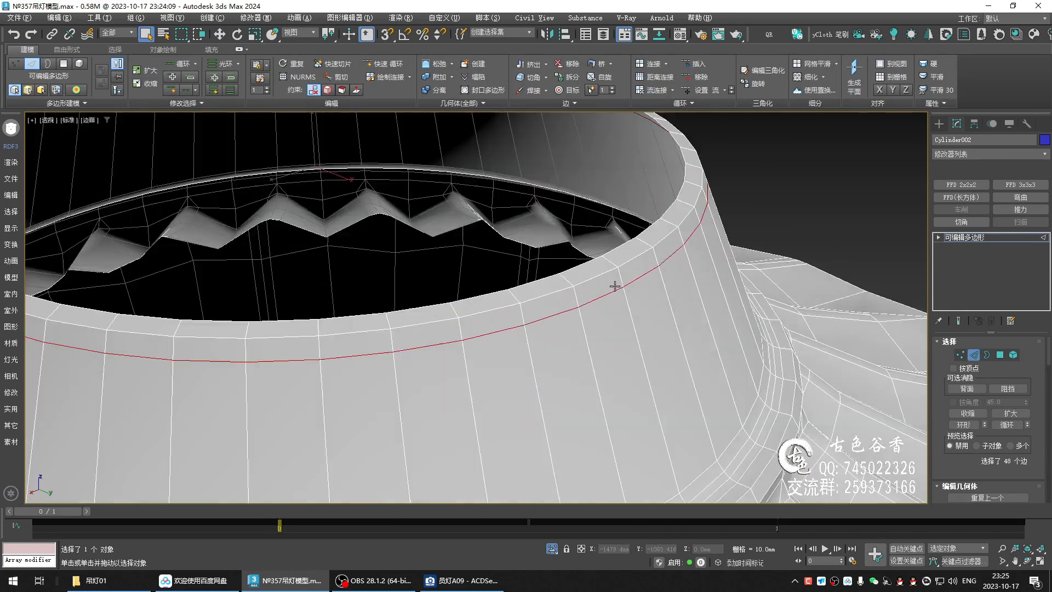
Try to chamfer the neck's outer rim edge loop by 1 mm
key("ctrl+q")
key("ctrl+q")
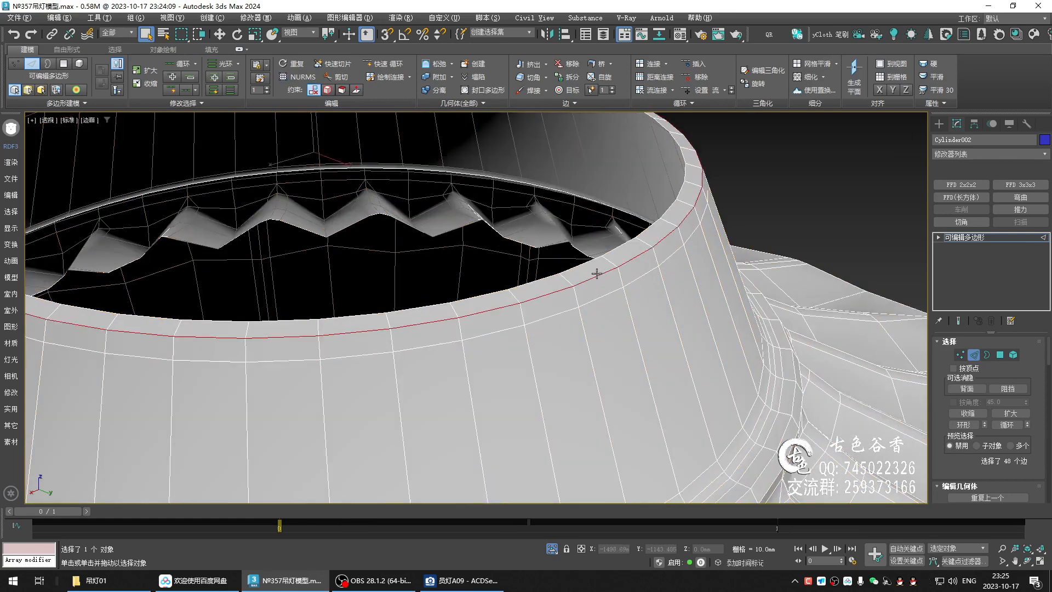
scroll(597, 273, "up", 2)
middle_click_drag(596, 274, 593, 312)
key("ctrl+shift+c")
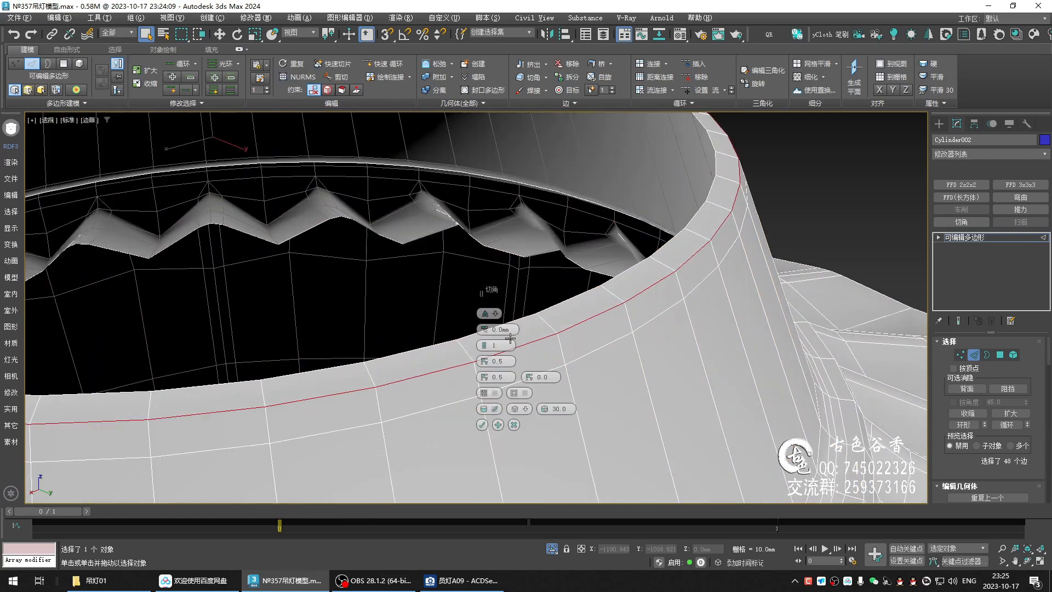
double_click(507, 329)
type("1")
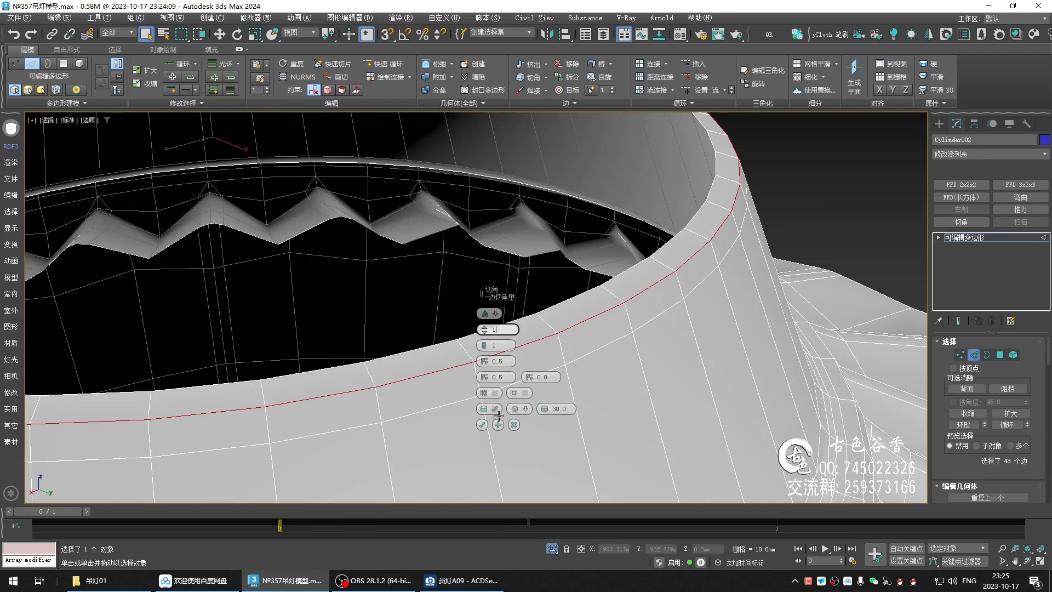
left_click(481, 424)
key("ctrl+z")
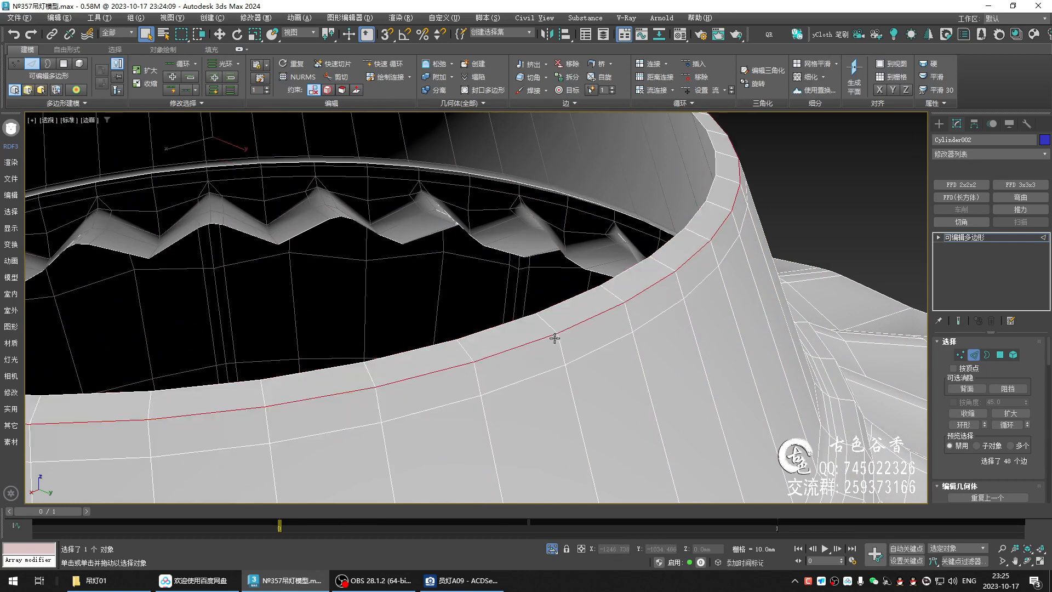
Cap the open border at the neck's upper end and save the scene
scroll(552, 341, "down", 2)
scroll(559, 326, "down", 2)
middle_click_drag(503, 270, 510, 300, "alt")
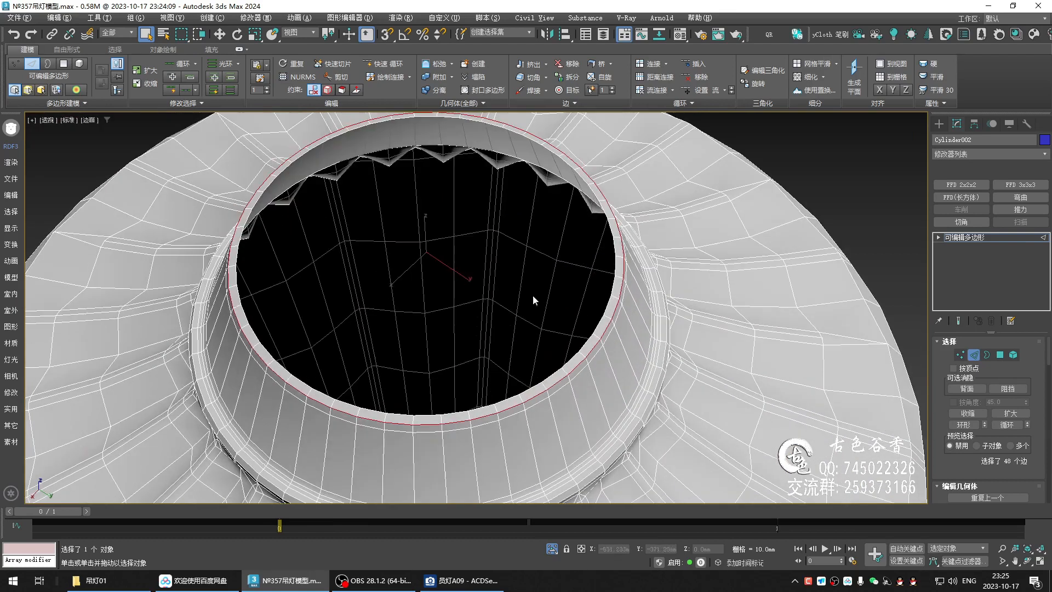
key("3")
middle_click_drag(564, 244, 527, 288)
key("ctrl+s")
key("alt+p")
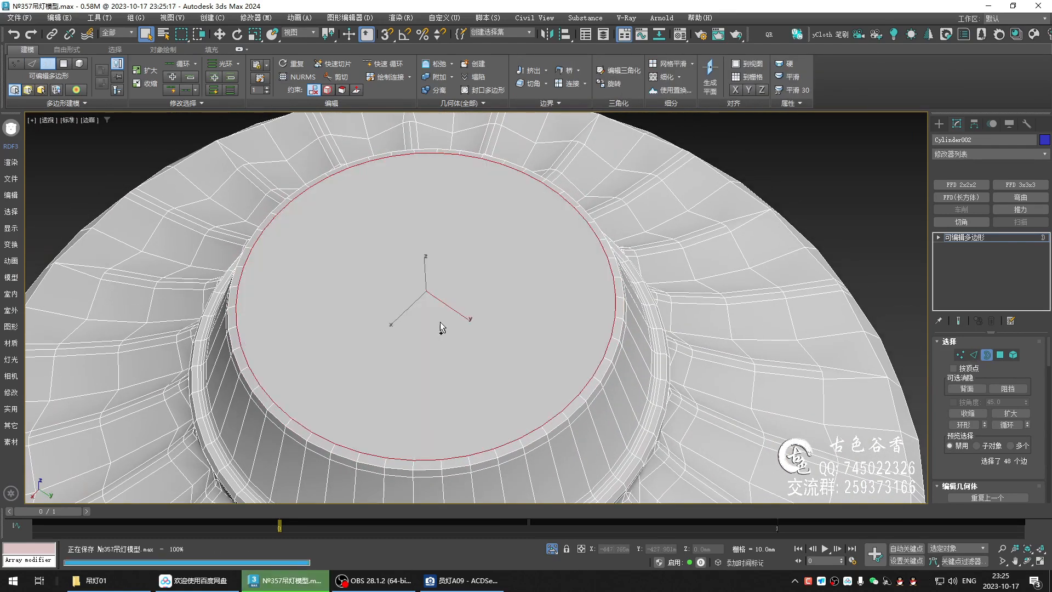
Inset the neck's cap polygon by 1 mm and again by 3.215 mm
scroll(439, 323, "up", 3)
key("4")
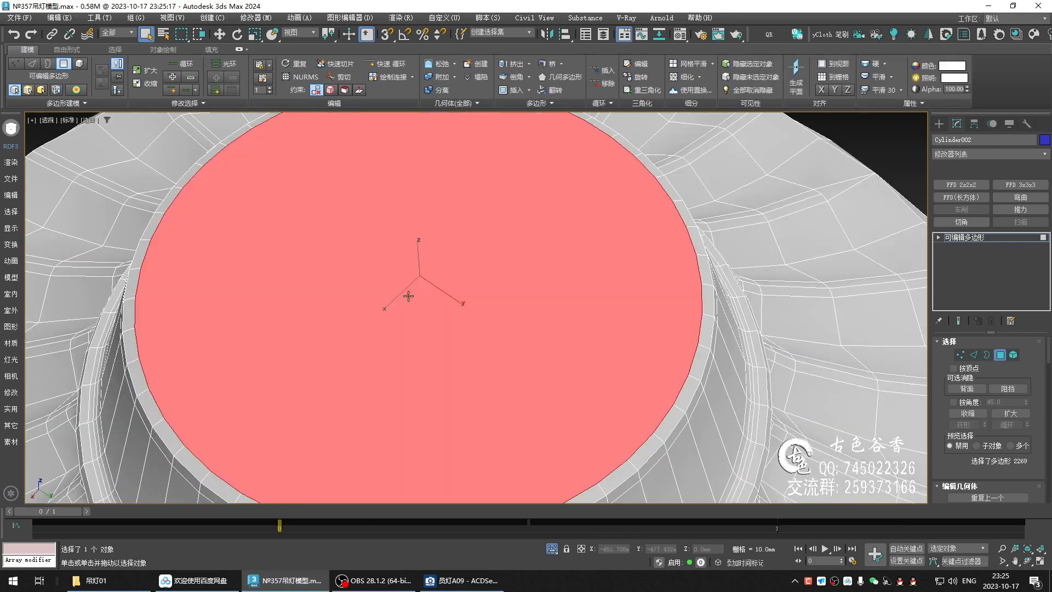
key("alt+i")
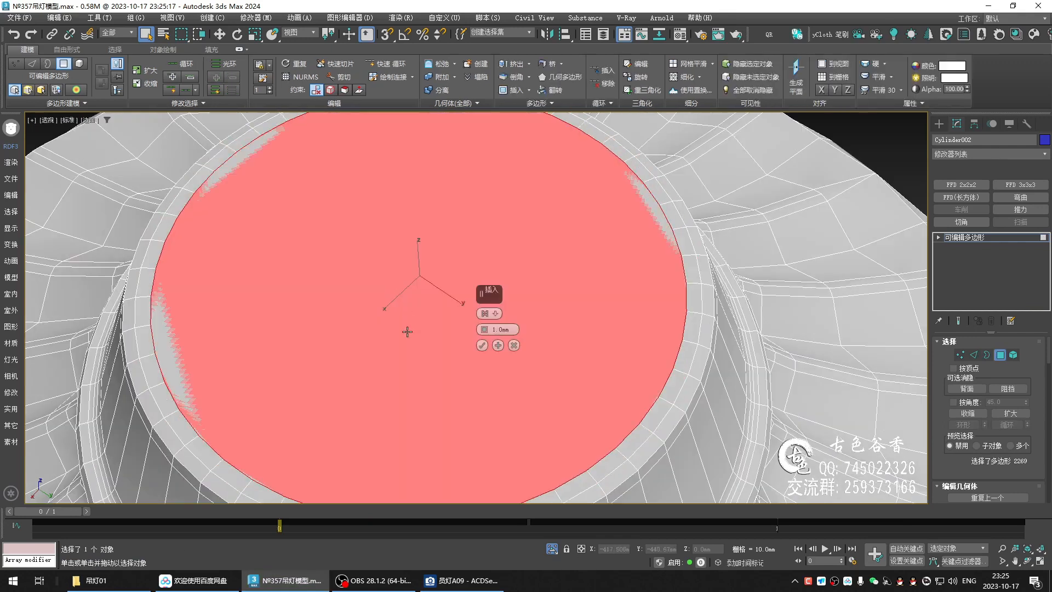
left_click(498, 346)
left_click_drag(485, 330, 485, 319)
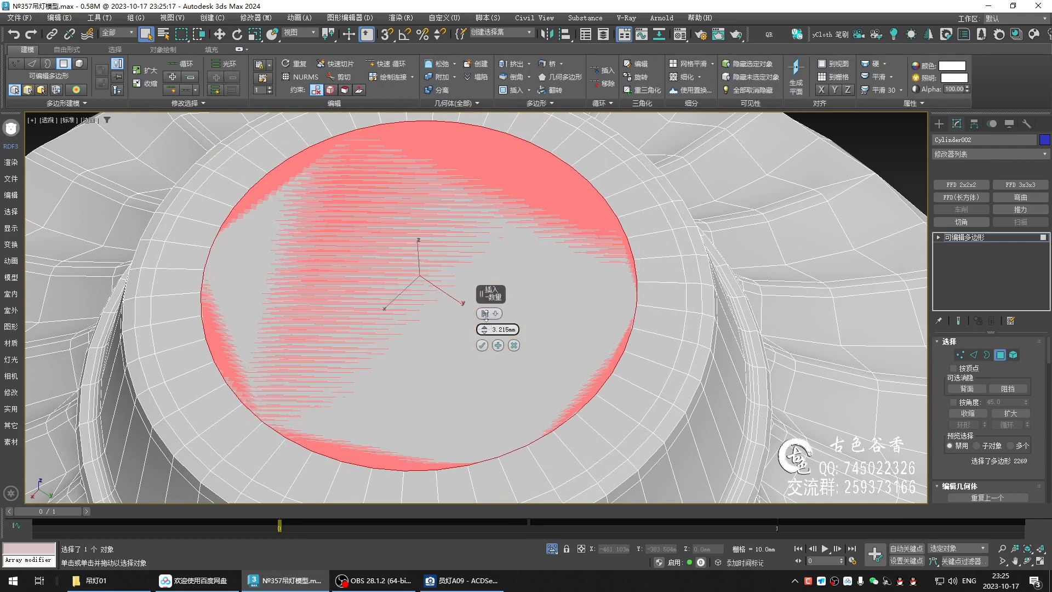
left_click(482, 345)
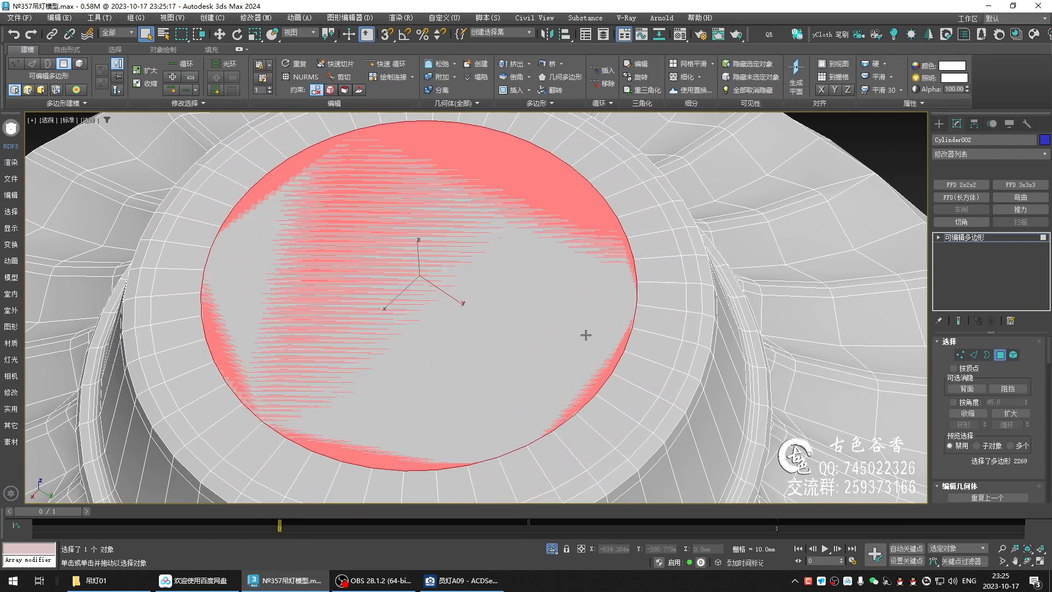
Collapse pairs of adjacent edges around the upper cap's inner ring, merging every three vertices into one
scroll(557, 327, "up", 3)
key("2")
left_click(589, 376)
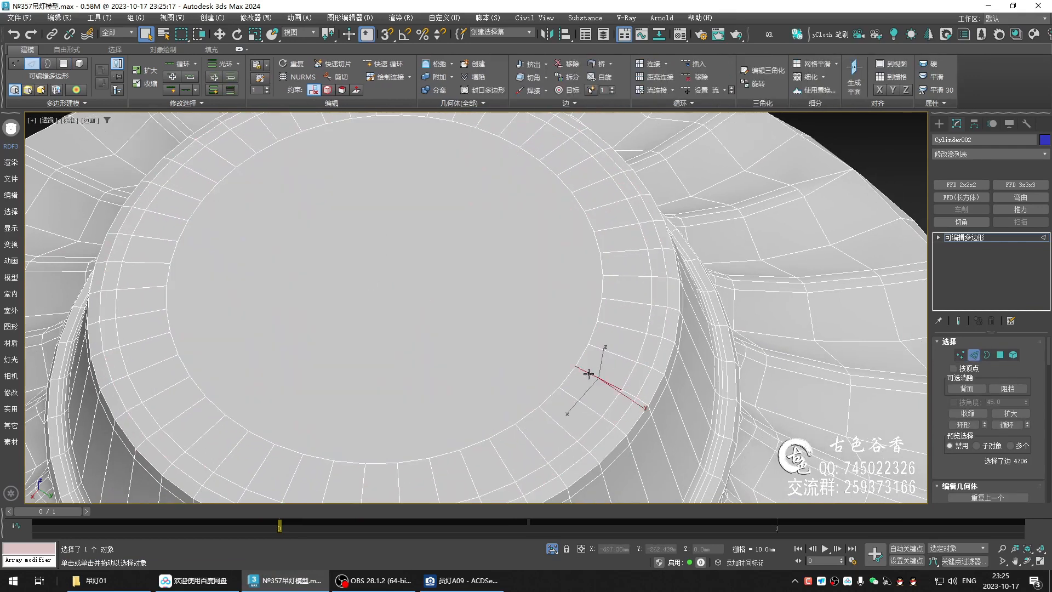
middle_click_drag(589, 375, 626, 336, "alt")
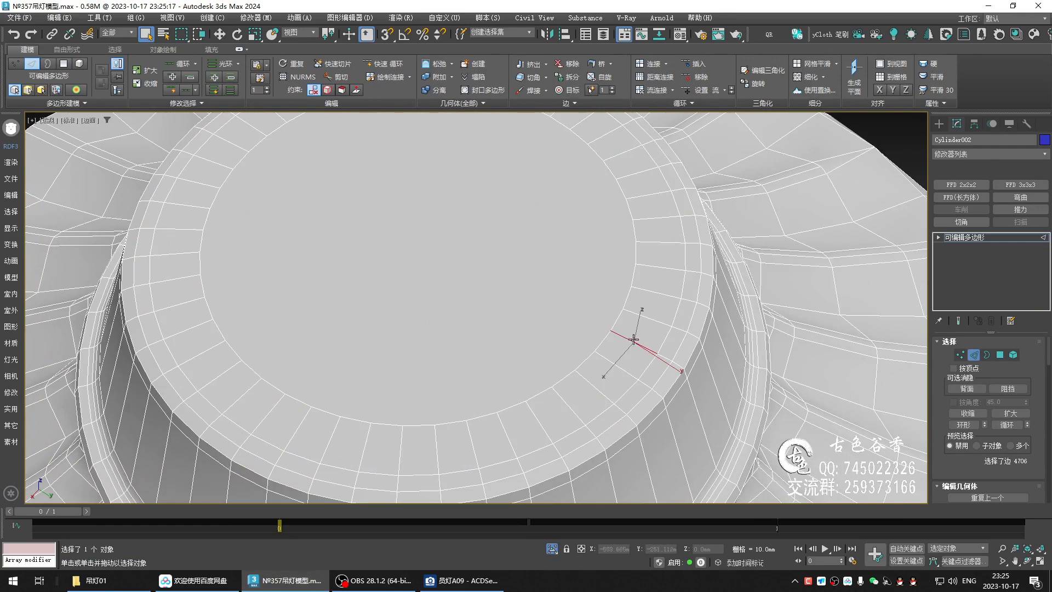
scroll(548, 239, "down", 3)
middle_click_drag(436, 237, 427, 272, "alt")
scroll(428, 257, "up", 3)
key("2")
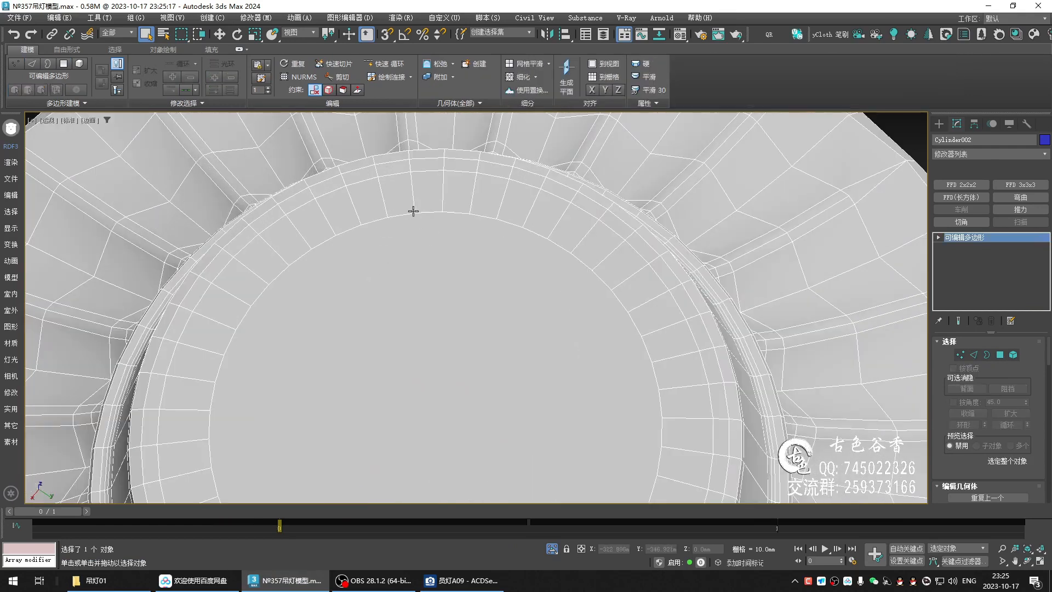
left_click(431, 212)
left_click(455, 213, "ctrl")
key("ctrl+alt+c")
left_click(515, 225)
left_click(531, 234, "ctrl")
key("ctrl+alt+c")
left_click(586, 263)
left_click(603, 277, "ctrl")
key("ctrl+alt+c")
left_click(631, 317)
left_click(646, 341, "ctrl")
key("ctrl+alt+c")
left_click(659, 398)
middle_click_drag(668, 427, 668, 341)
left_click(664, 346, "ctrl")
key("ctrl+alt+c")
left_click(653, 400)
middle_click_drag(653, 400, 656, 344)
left_click(656, 345, "ctrl")
key("ctrl+alt+c")
scroll(524, 269, "down", 2)
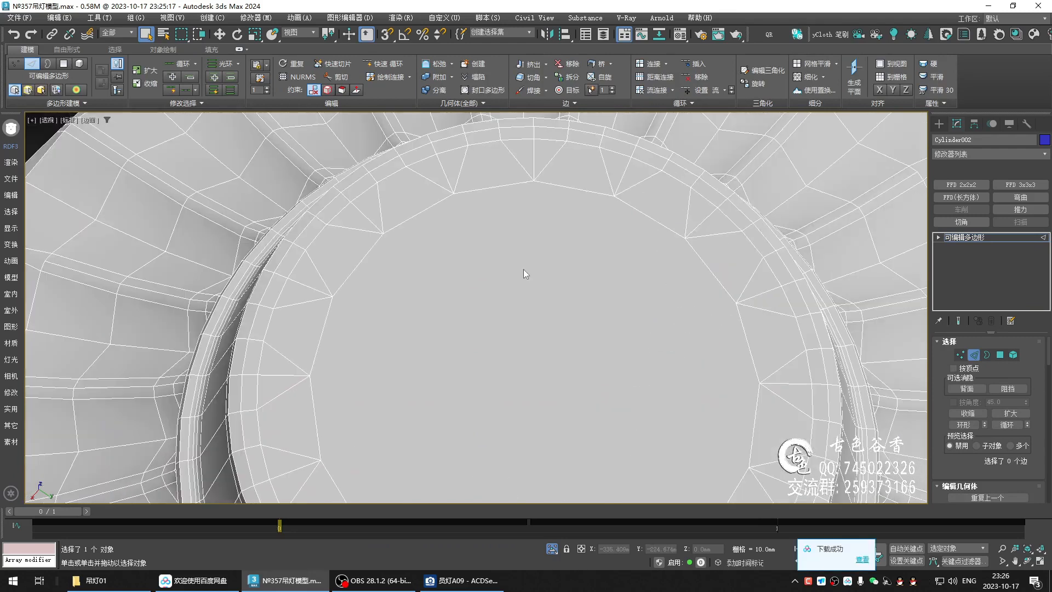
Select the similar middle radial edges at the merged vertices of the upper cap and remove them
scroll(453, 216, "down", 2)
key("2")
key("2")
left_click(426, 174)
left_click(201, 103)
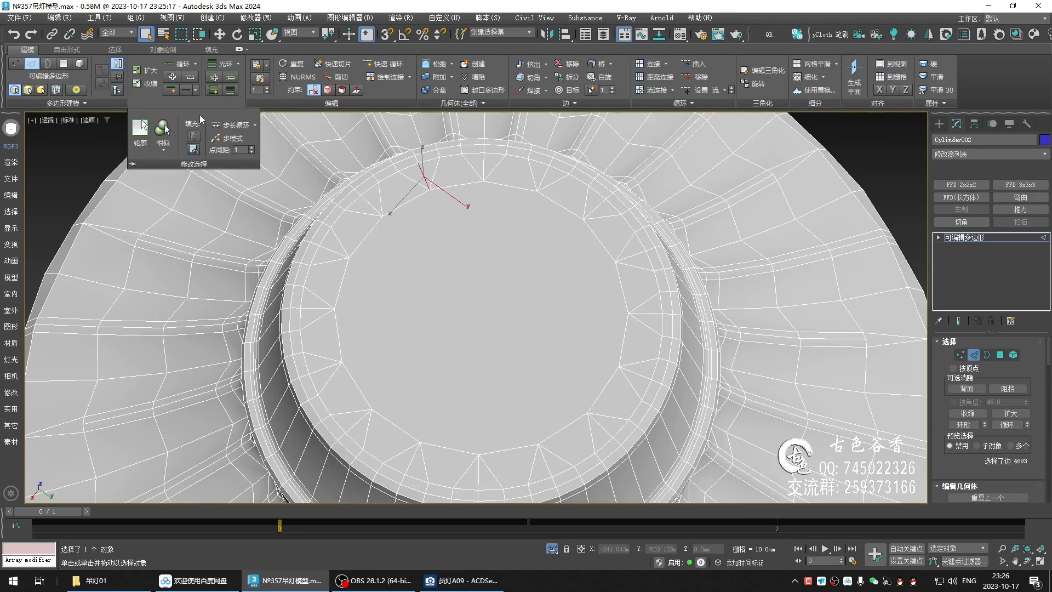
left_click(163, 136)
scroll(614, 289, "down", 3)
middle_click_drag(613, 289, 560, 294)
key("BackSpace")
Inset the upper cap's central polygon by 3.215 mm
key("4")
left_click(505, 299)
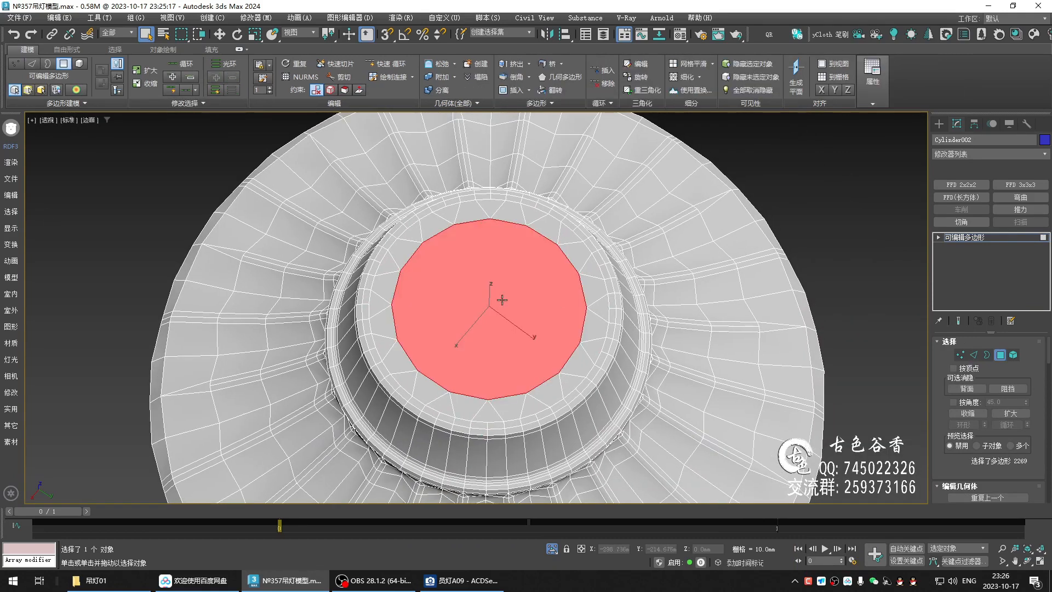
key("i")
scroll(433, 320, "up", 3)
middle_click_drag(433, 320, 364, 320)
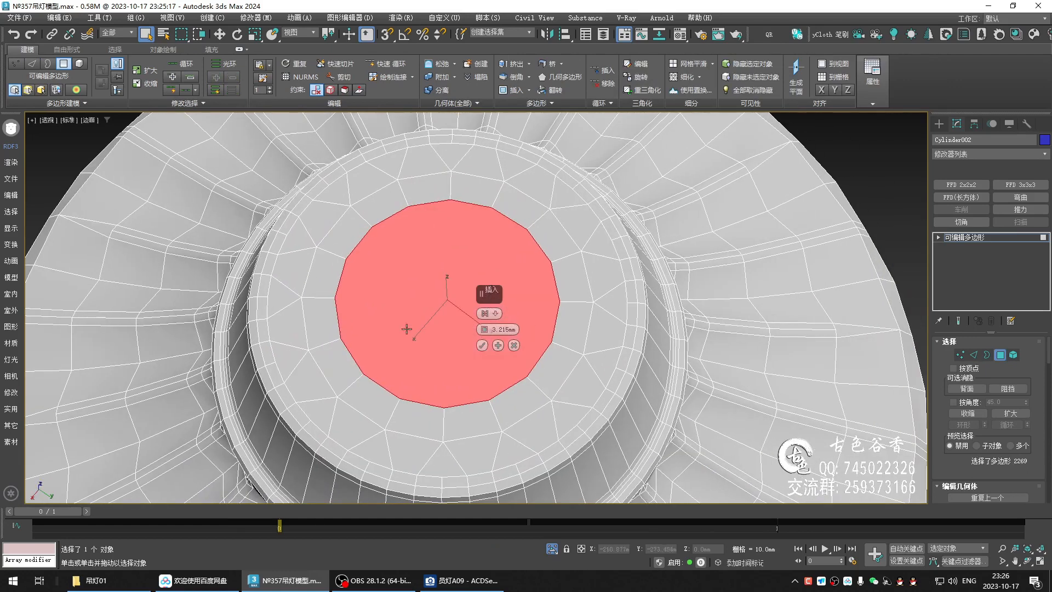
left_click(483, 346)
Show the other lamp parts and scale the central polygon in the top view to fit the adjoining part's circular outline
key("t")
key("alt+q")
scroll(339, 270, "down", 2)
middle_click_drag(339, 270, 449, 282)
key("r")
scroll(521, 289, "down", 2)
left_click_drag(522, 286, 513, 378)
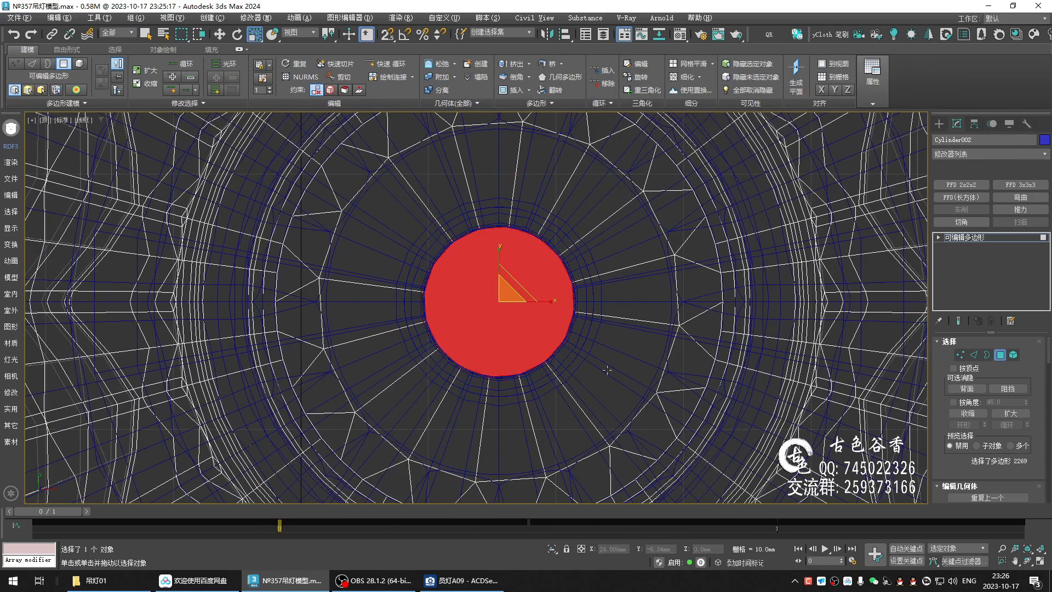
Isolate the fluted body again and cap the open border at its bottom end
key("alt+w")
middle_click(730, 410)
key("alt+w")
scroll(509, 356, "down", 8)
middle_click_drag(520, 358, 519, 296, "alt")
key("alt+q")
middle_click_drag(519, 359, 519, 252)
middle_click_drag(519, 252, 528, 219, "alt")
scroll(519, 312, "up", 5)
key("q")
scroll(507, 329, "down", 5)
middle_click_drag(537, 466, 541, 324)
key("3")
left_click(552, 335)
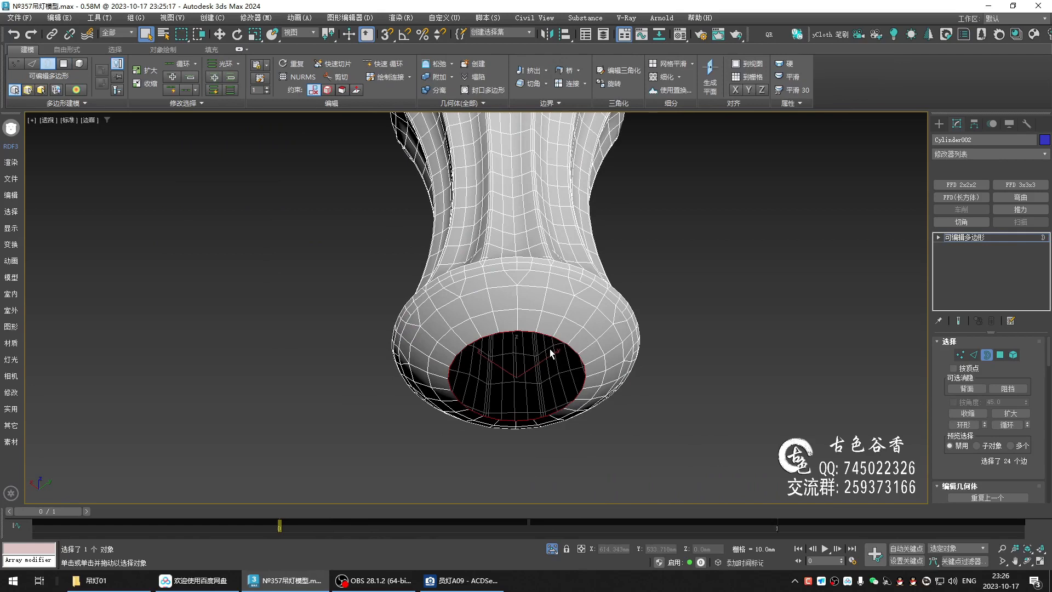
key("alt+p")
Inset the bottom cap polygon by 3.215 mm and once more by a larger amount
key("4")
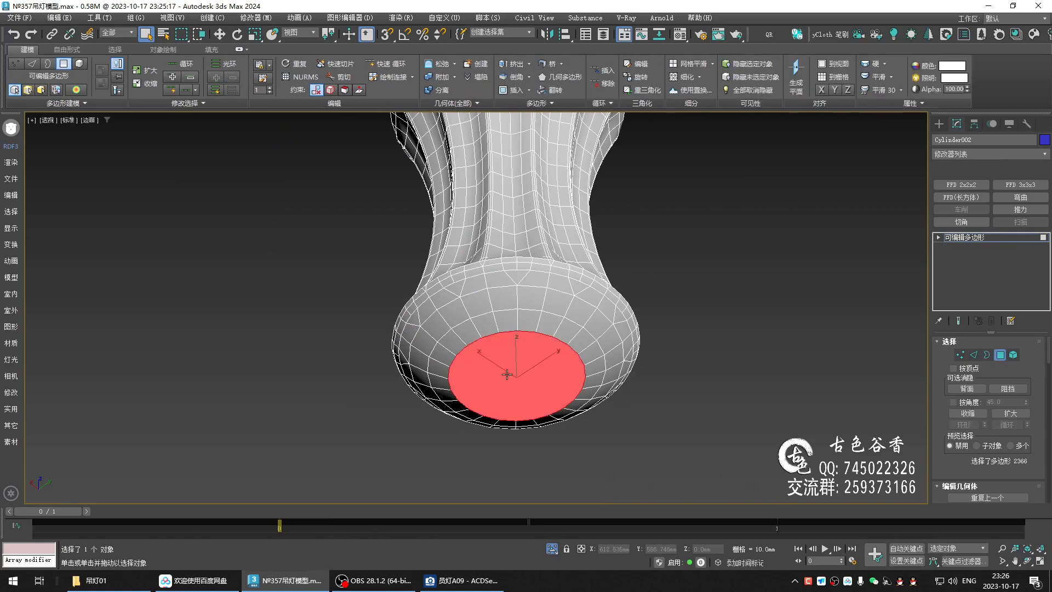
scroll(507, 374, "up", 2)
key("shift+i")
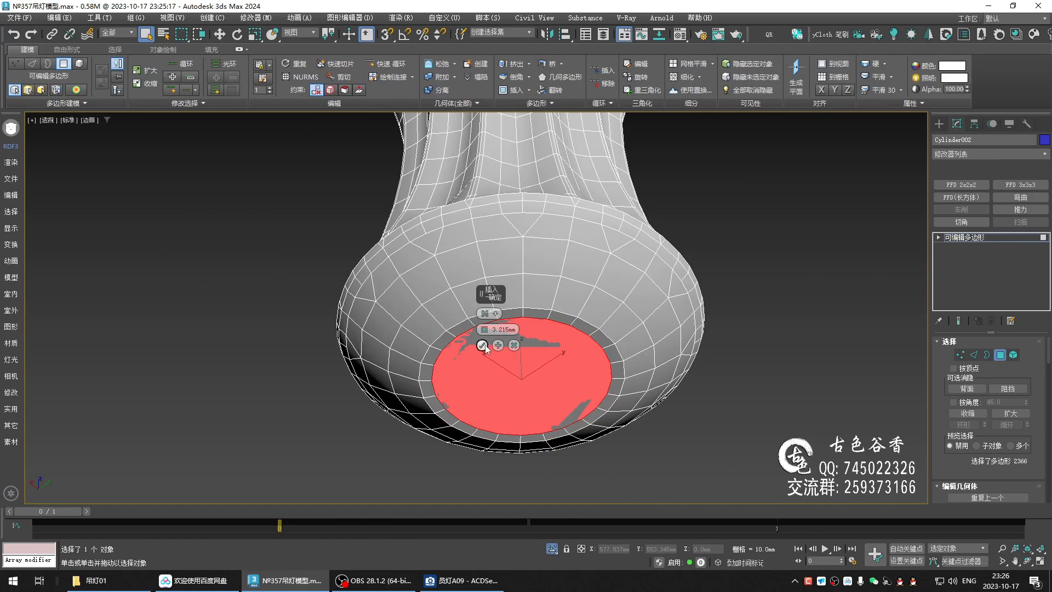
left_click(498, 345)
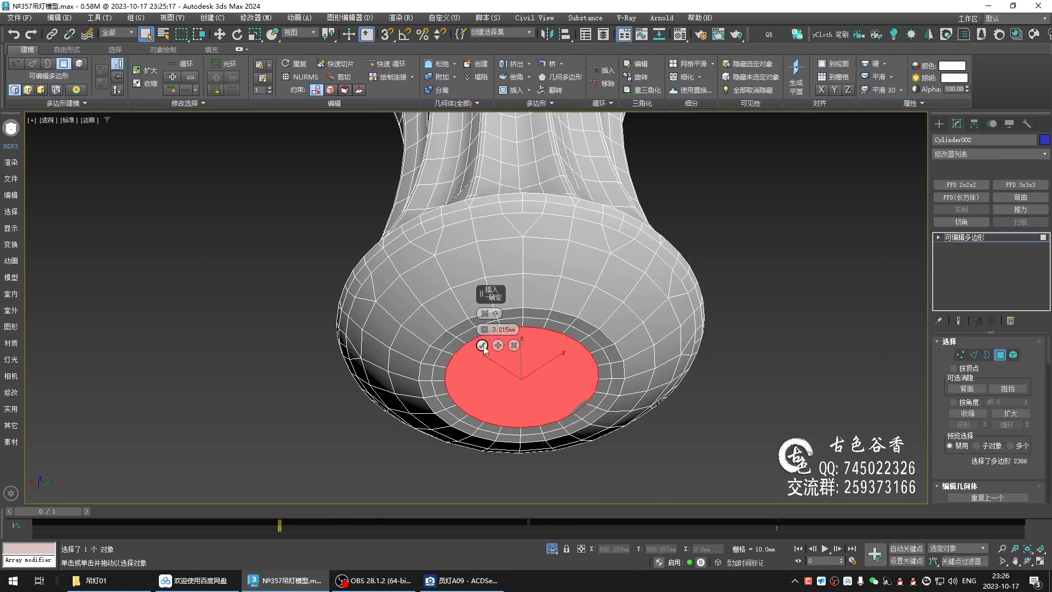
left_click_drag(485, 330, 487, 300)
left_click(483, 345)
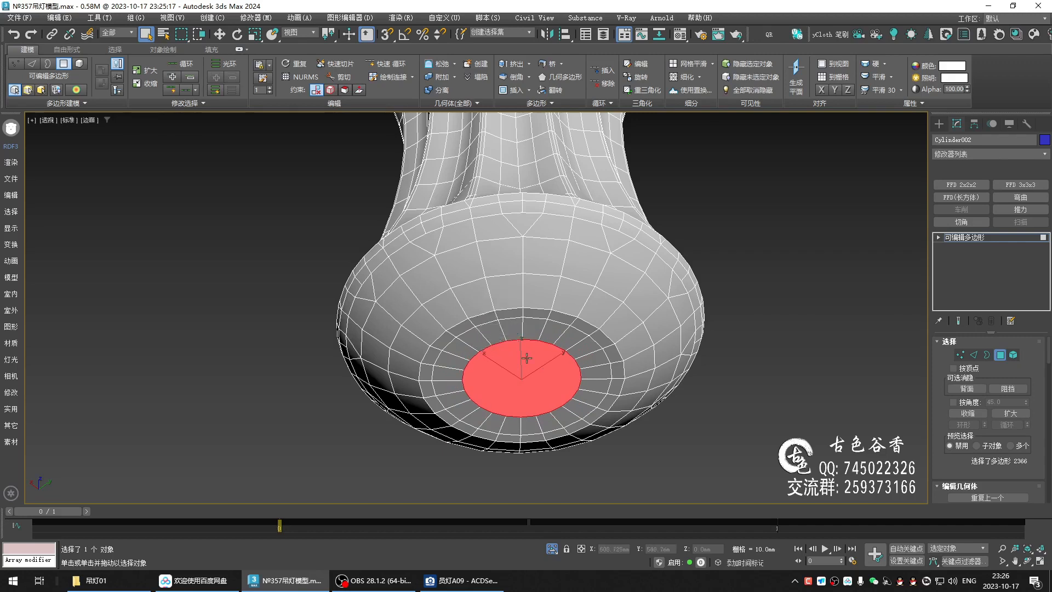
Merge the first pair of adjacent edges on the bottom cap's inner ring into a single vertex
middle_click_drag(489, 353, 508, 324, "alt")
scroll(510, 325, "up", 5)
key("2")
left_click(511, 325)
left_click(543, 322)
left_click(514, 327, "ctrl")
key("t")
middle_click_drag(438, 217, 415, 285)
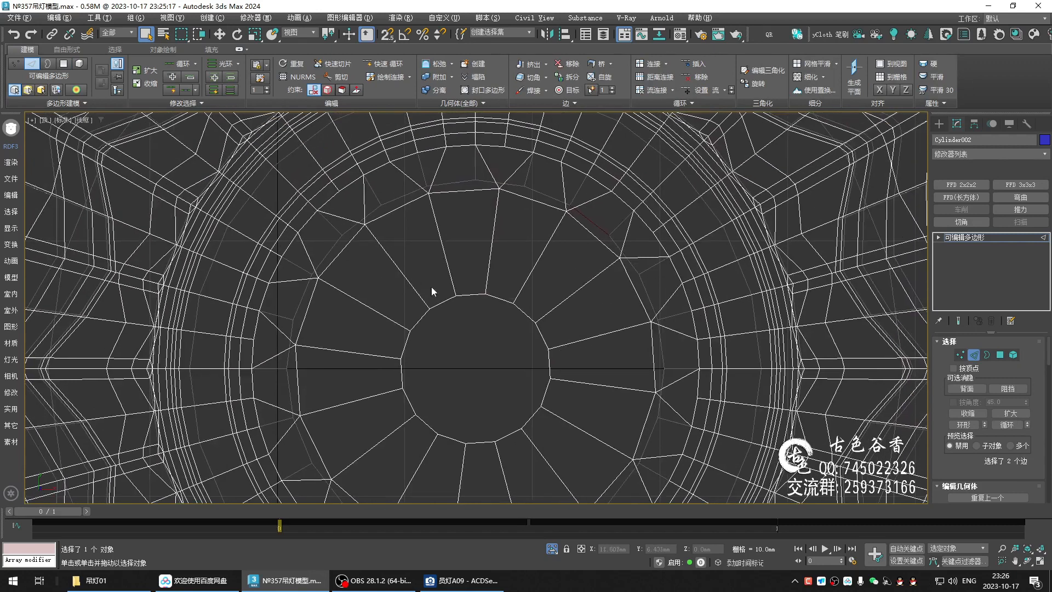
middle_click_drag(518, 270, 500, 288)
left_click(494, 202)
left_click(443, 201, "ctrl")
key("alt+q")
key("p")
middle_click_drag(595, 365, 540, 322, "alt")
Collapse the remaining pairs of adjacent edges around the bottom cap's inner ring, merging every three vertices into one
left_click(611, 303)
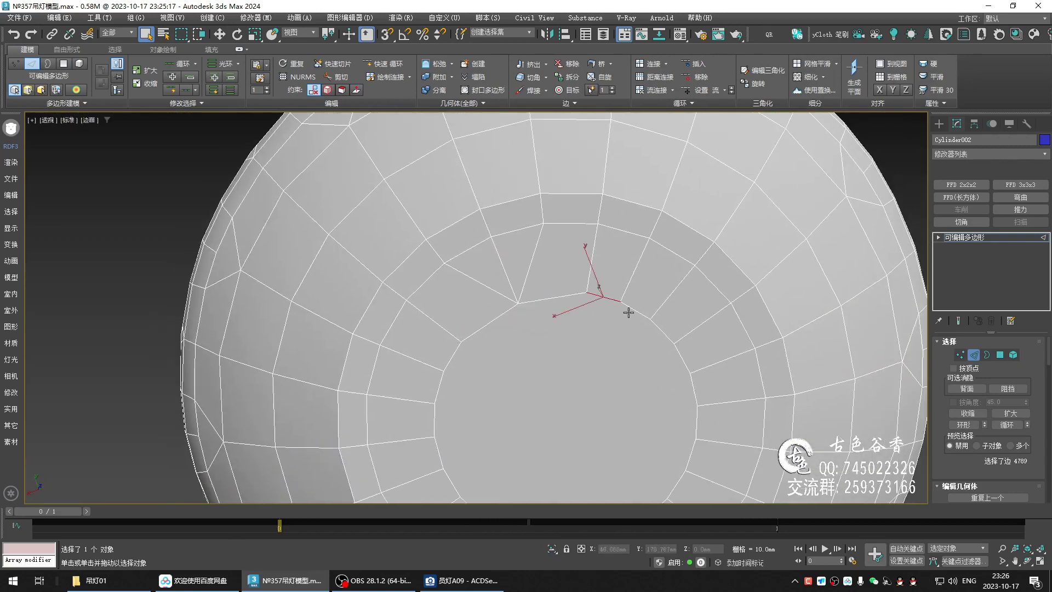
left_click(661, 348)
left_click(686, 366)
left_click(690, 382, "ctrl")
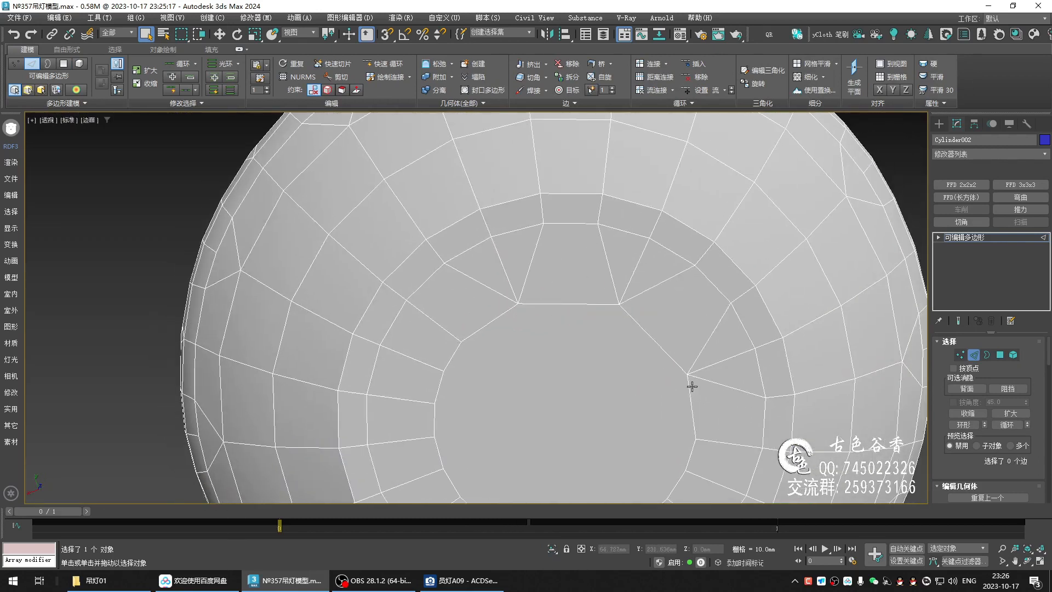
key("ctrl+alt+c")
middle_click_drag(693, 382, 659, 285)
left_click(655, 362)
left_click(648, 385, "ctrl")
key("ctrl+alt+c")
middle_click_drag(649, 386, 643, 298)
left_click(589, 349)
left_click(562, 360, "ctrl")
key("ctrl+alt+c")
left_click(474, 356)
key("ctrl+alt+c")
left_click(411, 300)
left_click(399, 267, "ctrl")
key("ctrl+alt+c")
left_click(400, 205)
key("ctrl+alt+c")
scroll(493, 235, "down", 3)
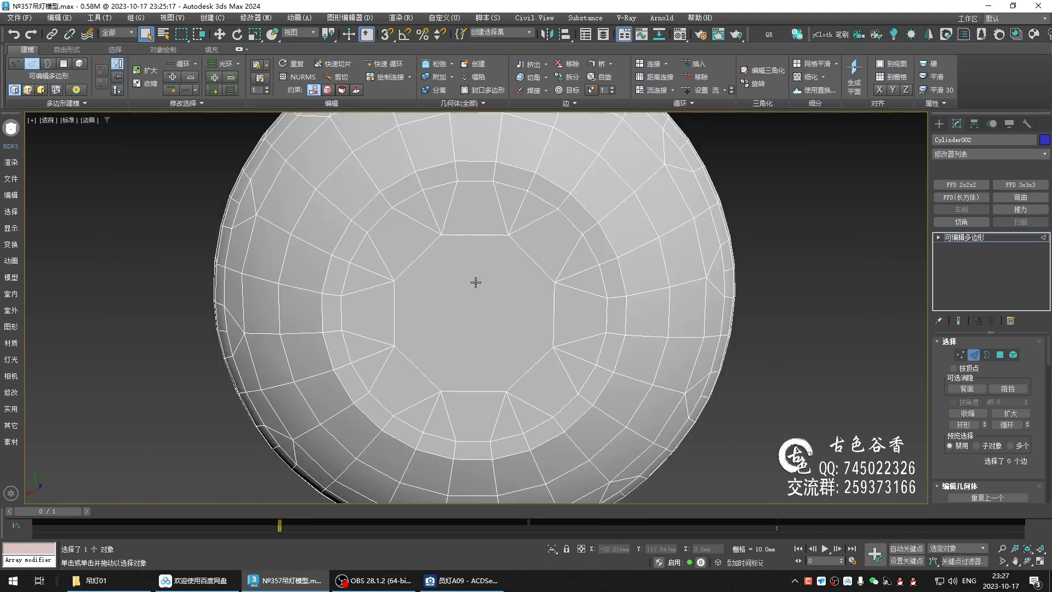
Select the similar middle radial edges at the bottom cap's merged vertices and remove them
scroll(452, 303, "down", 3)
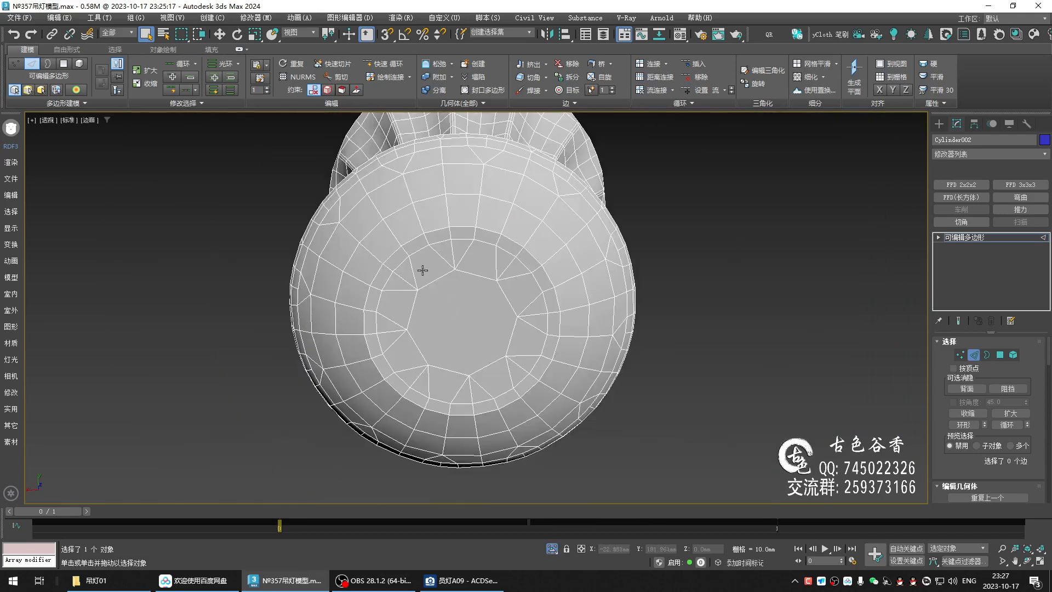
scroll(429, 282, "up", 3)
key("2")
key("2")
left_click(400, 285)
left_click(202, 104)
left_click(163, 131)
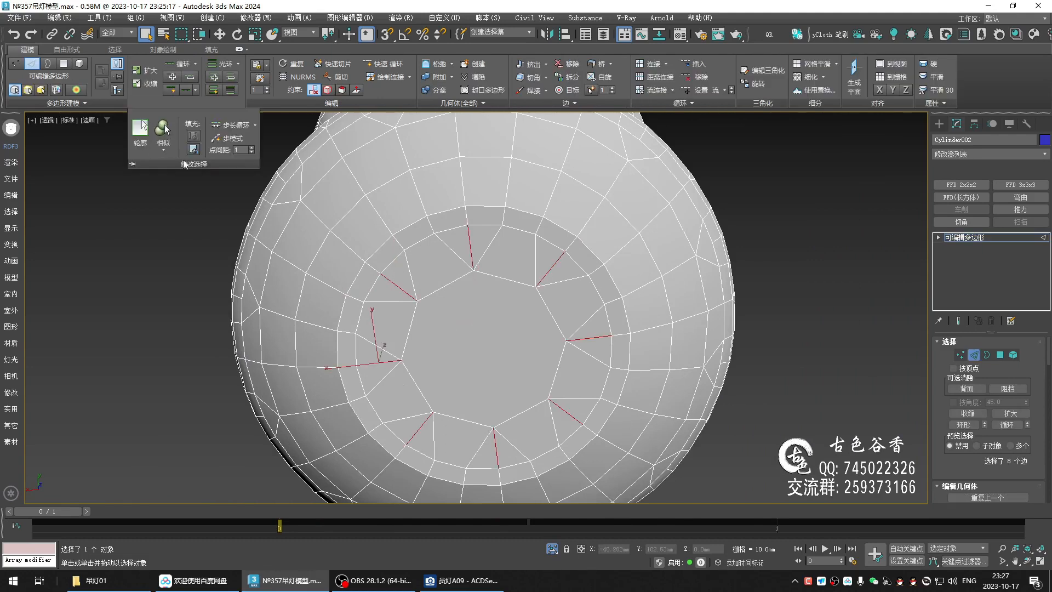
left_click(446, 327)
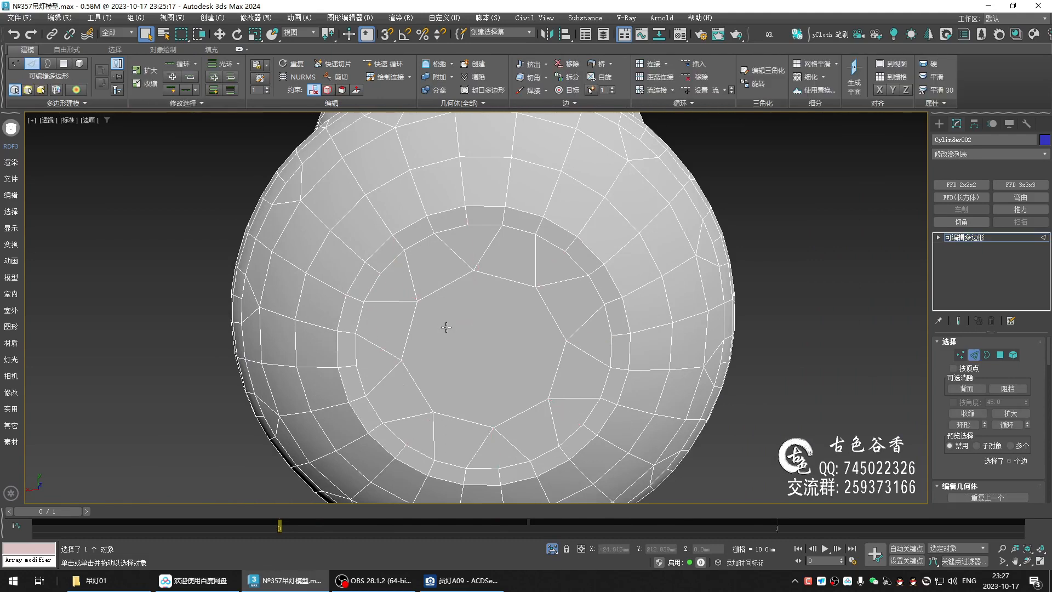
Scale the bottom cap's central polygon down to a small octagon around the cap's centre
key("4")
left_click(495, 347)
key("alt+w")
middle_click(454, 285)
key("alt+w")
middle_click_drag(454, 281, 465, 265)
key("r")
left_click_drag(482, 359, 456, 474)
middle_click_drag(515, 358, 490, 326)
key("alt+w")
middle_click(645, 378)
key("alt+w")
key("q")
scroll(484, 336, "up", 2)
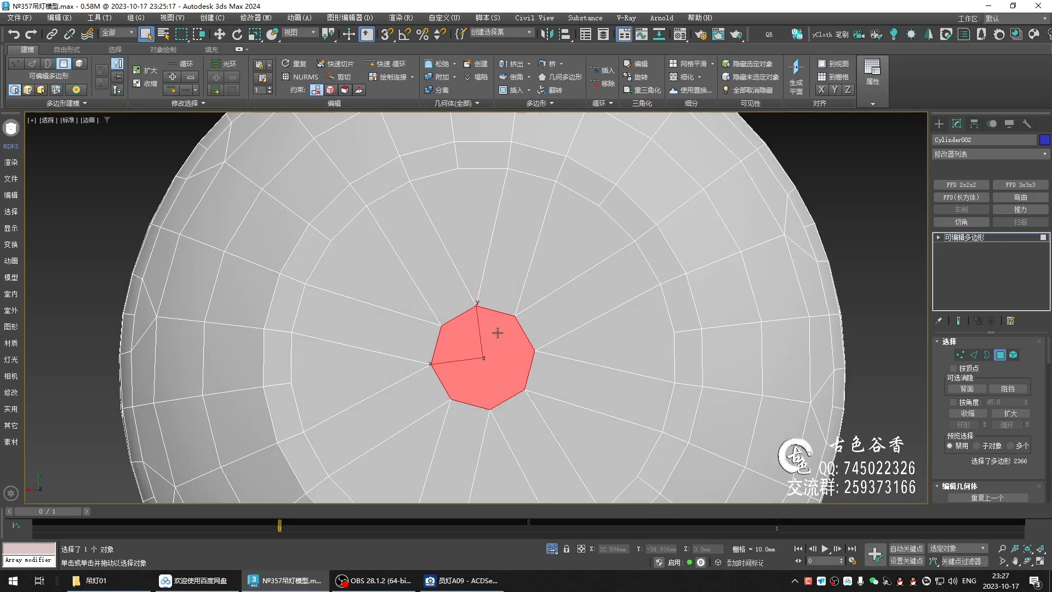
In the top view, enlarge the bottom cap's central octagon slightly and inset it by 2.035 mm
key("t")
scroll(411, 286, "up", 4)
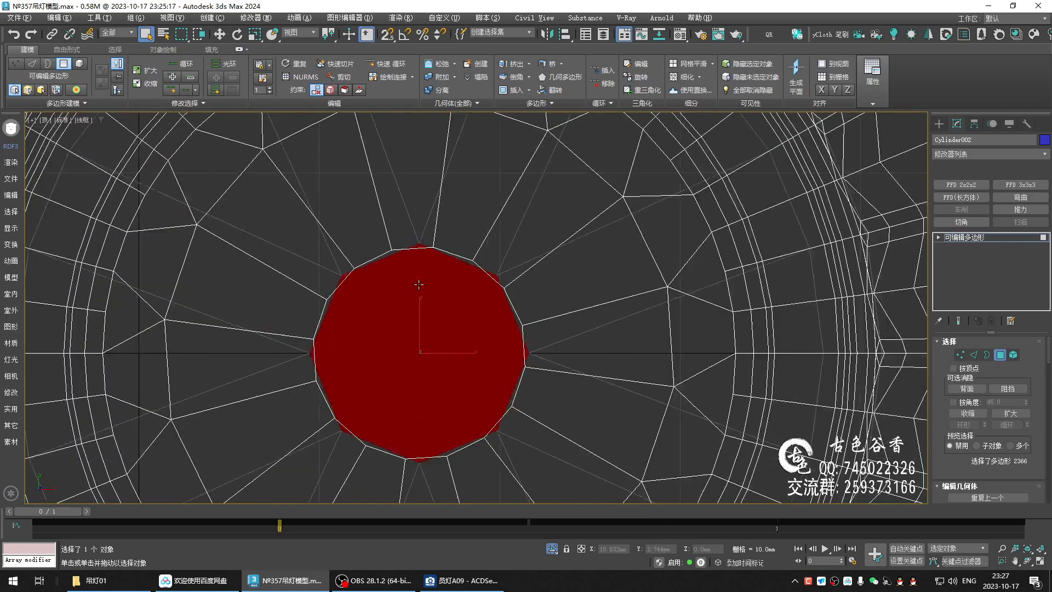
key("r")
left_click_drag(437, 361, 446, 338)
middle_click_drag(444, 350, 460, 285)
scroll(458, 294, "down", 2)
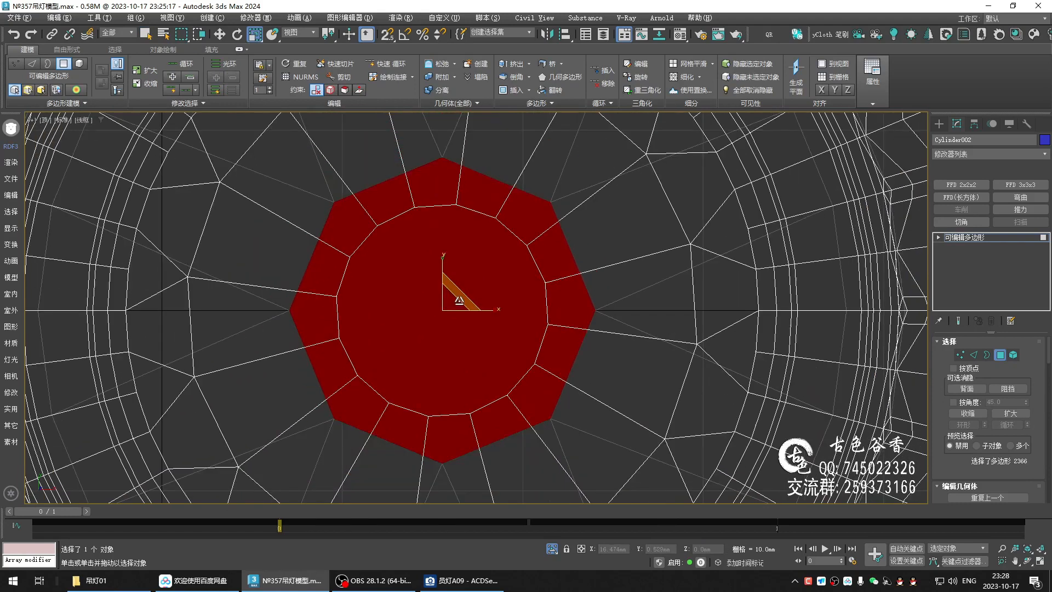
key("i")
right_click(484, 329)
left_click_drag(484, 330, 492, 292)
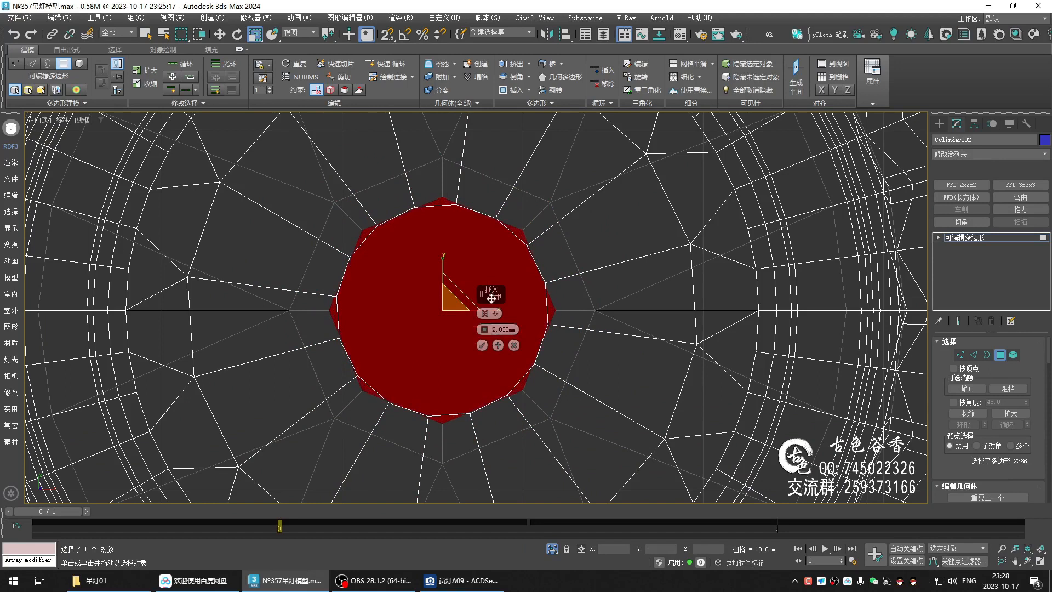
left_click(483, 345)
Collapse the first pair of adjacent edges on the top cap's inner ring into a single vertex
key("alt+w")
key("alt+w")
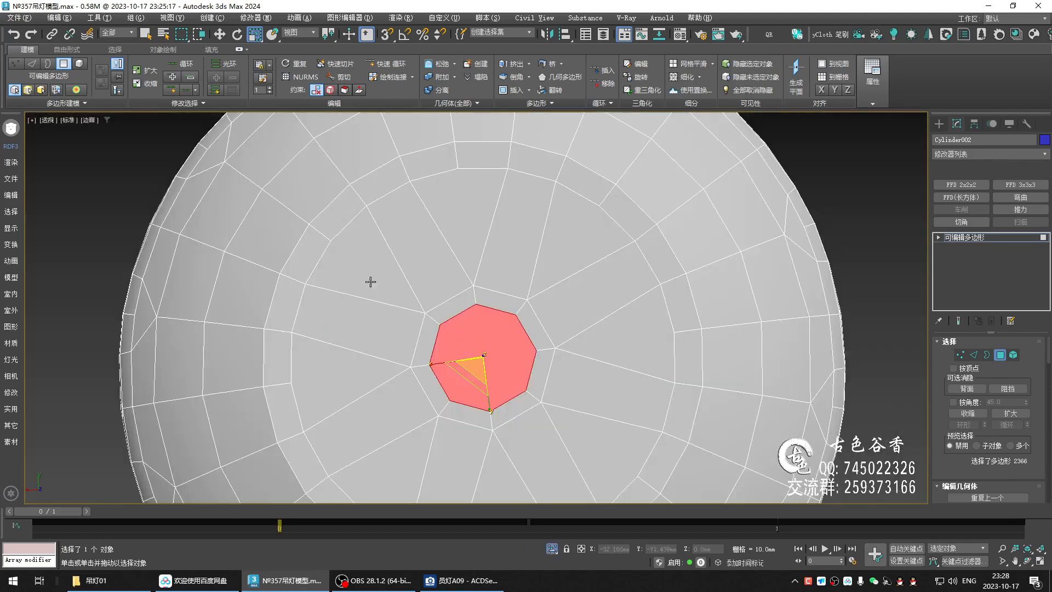
key("alt+w")
middle_click(389, 219)
key("alt+w")
key("alt+q")
key("2")
scroll(473, 214, "up", 4)
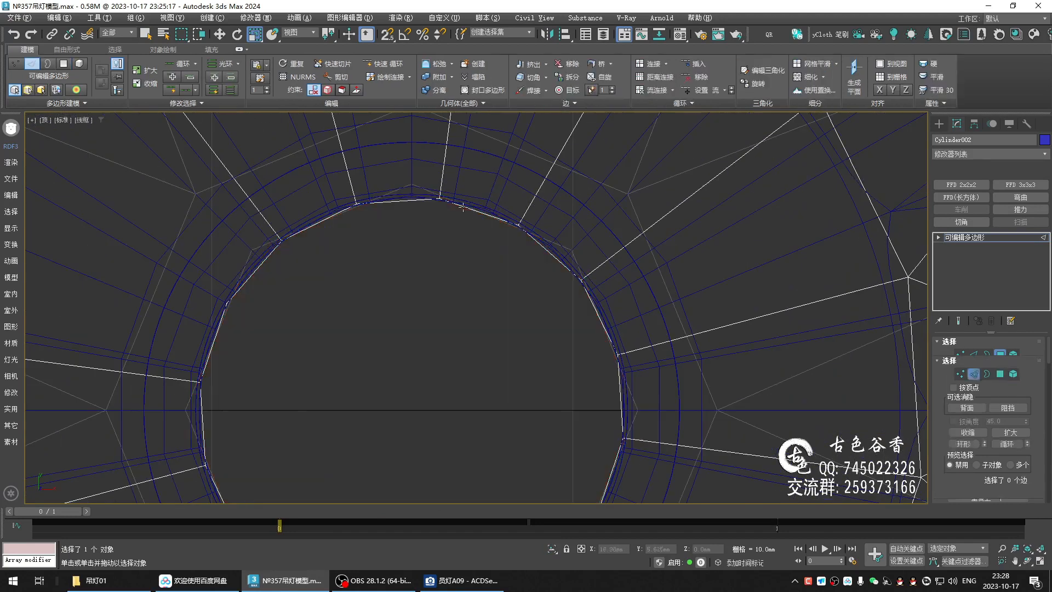
left_click(410, 201, "ctrl")
left_click(495, 237)
Collapse the next pair of adjacent edges along the top cap's inner ring and isolate the body
scroll(563, 291, "down", 4)
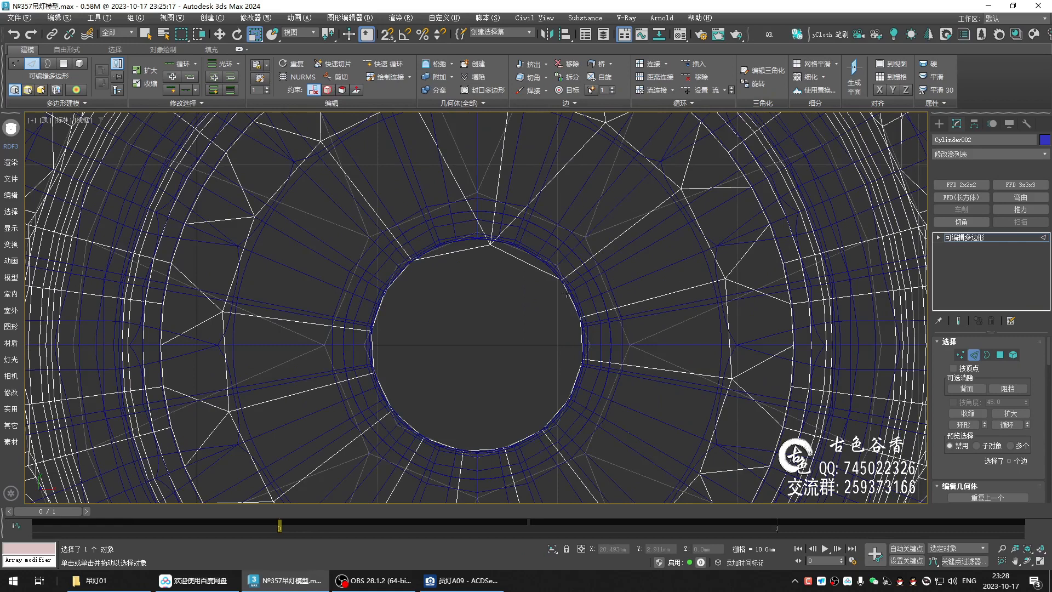
left_click(570, 296)
left_click(581, 337, "ctrl")
key("ctrl+alt+c")
middle_click_drag(550, 410, 555, 336)
key("q")
left_click(532, 368)
key("alt+q")
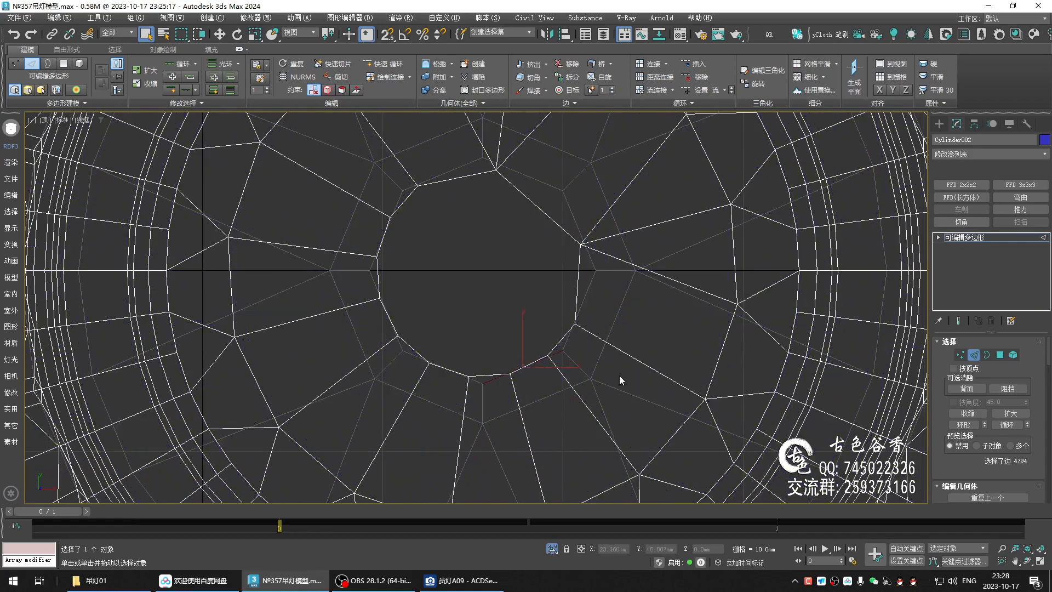
Show the top cap in a shaded perspective view and collapse a further pair of its inner ring's edges
scroll(587, 355, "down", 3)
middle_click_drag(587, 354, 590, 344)
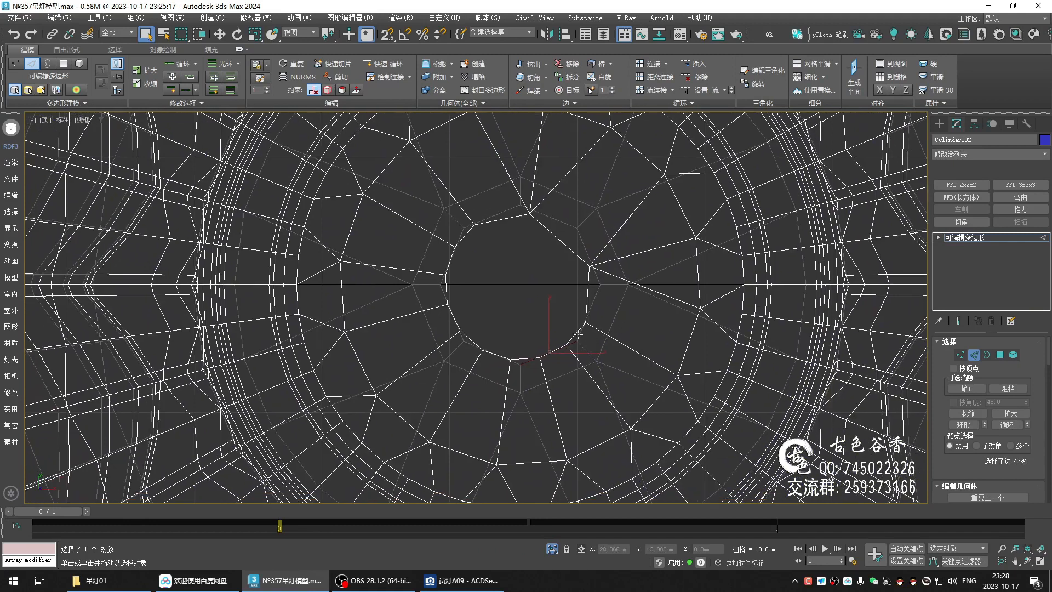
key("F3")
key("p")
middle_click_drag(563, 360, 610, 417, "alt")
scroll(491, 403, "up", 4)
scroll(440, 374, "up", 5)
left_click(503, 350, "ctrl")
key("ctrl+alt+c")
Try collapsing more adjacent edge pairs on the top cap's inner ring, and undo these collapses
left_click(475, 248)
left_click(485, 229, "ctrl")
key("ctrl+alt+c")
middle_click_drag(549, 193, 512, 266)
left_click(527, 231)
left_click(577, 229, "ctrl")
key("ctrl+alt+c")
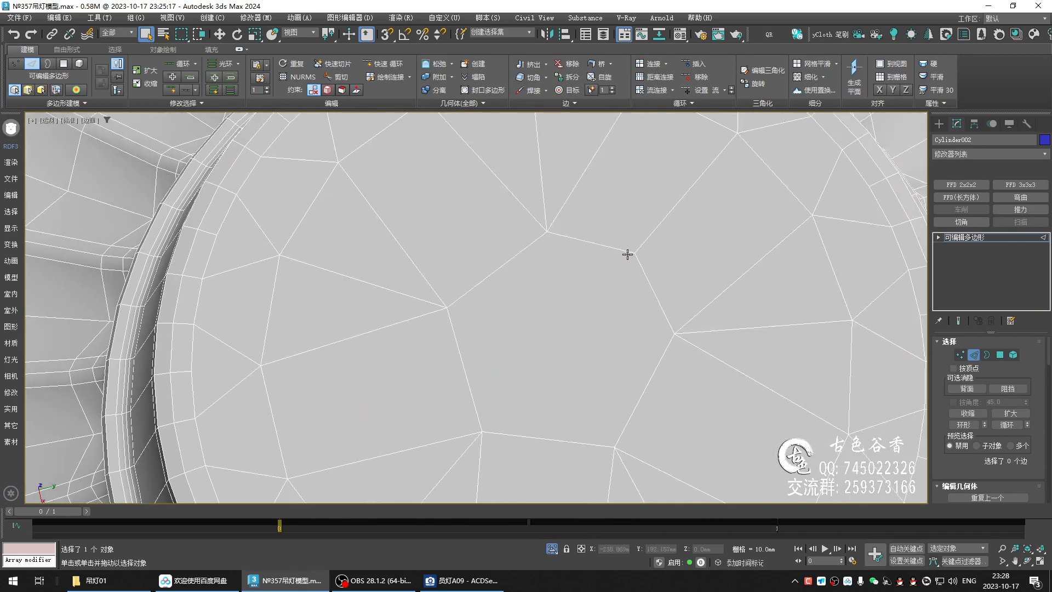
scroll(623, 253, "down", 2)
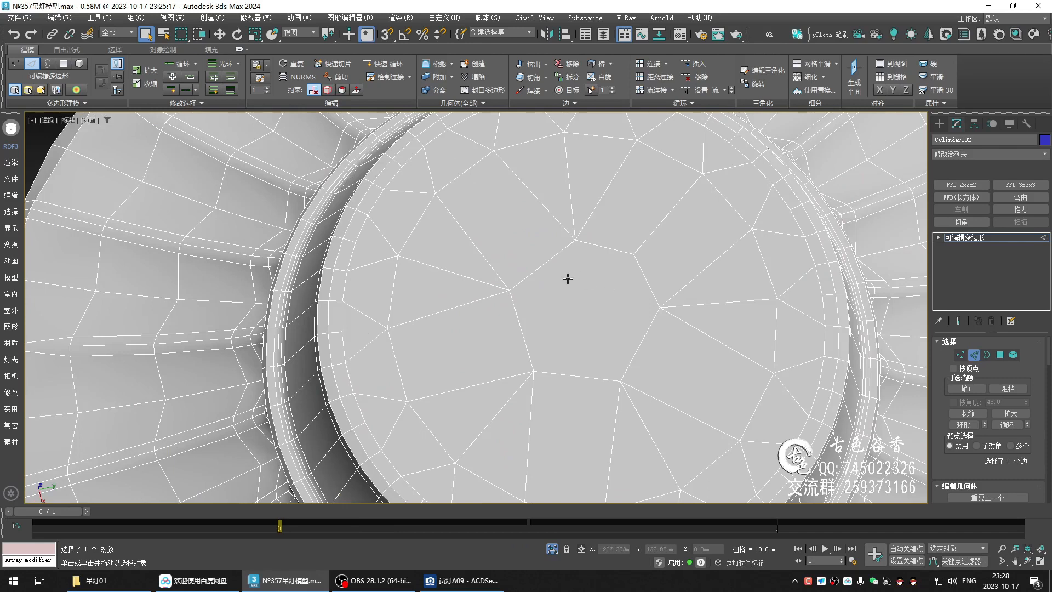
key("ctrl+z")
middle_click_drag(568, 278, 576, 265)
key("ctrl+alt+c")
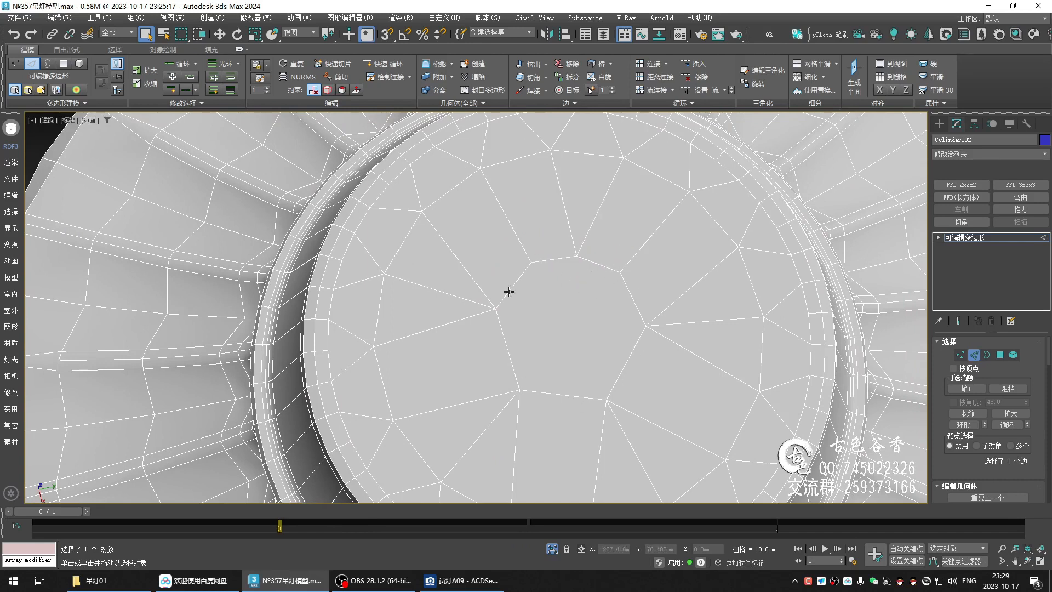
key("ctrl+z")
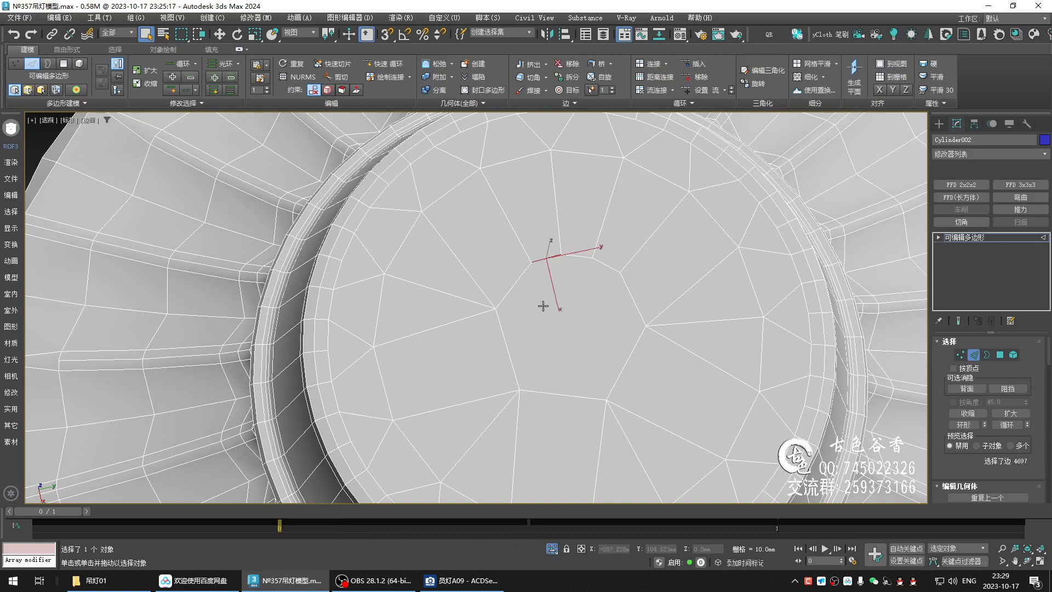
middle_click_drag(542, 301, 498, 302)
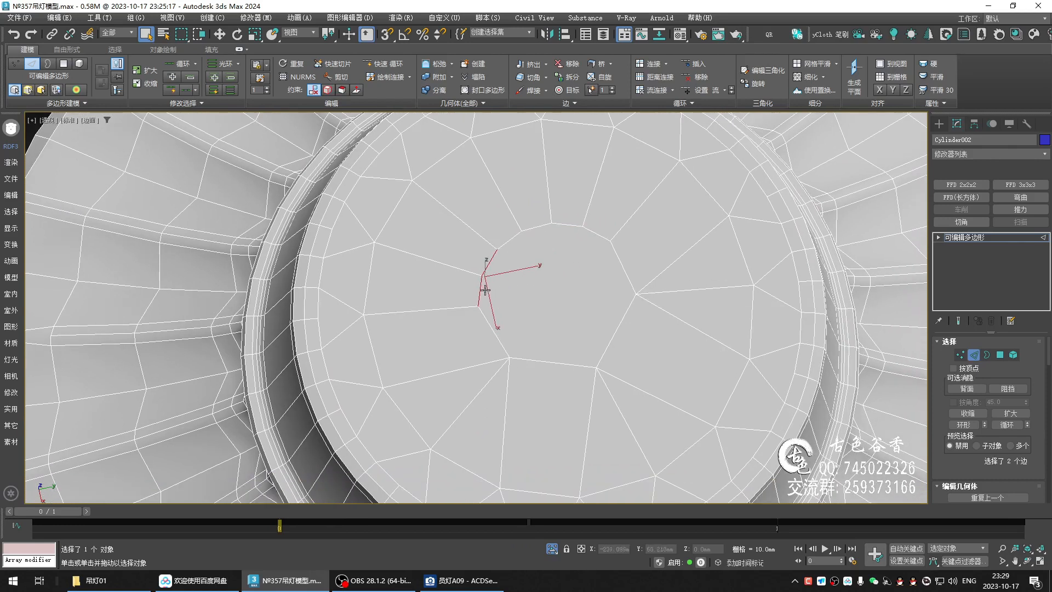
Collapse two single edges on the top cap's inner ring to reduce it to eight sides
left_click(490, 263)
key("ctrl+alt+c")
left_click(564, 225)
key("ctrl+alt+c")
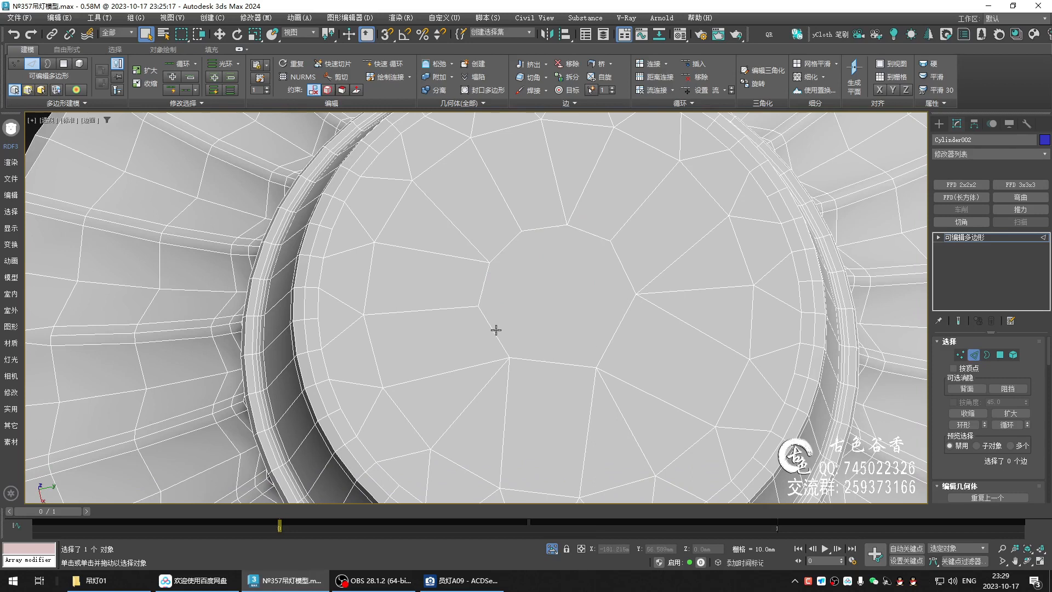
Turn the top cap's central polygon into a regular octagon and rotate it about 28 degrees around Z
key("4")
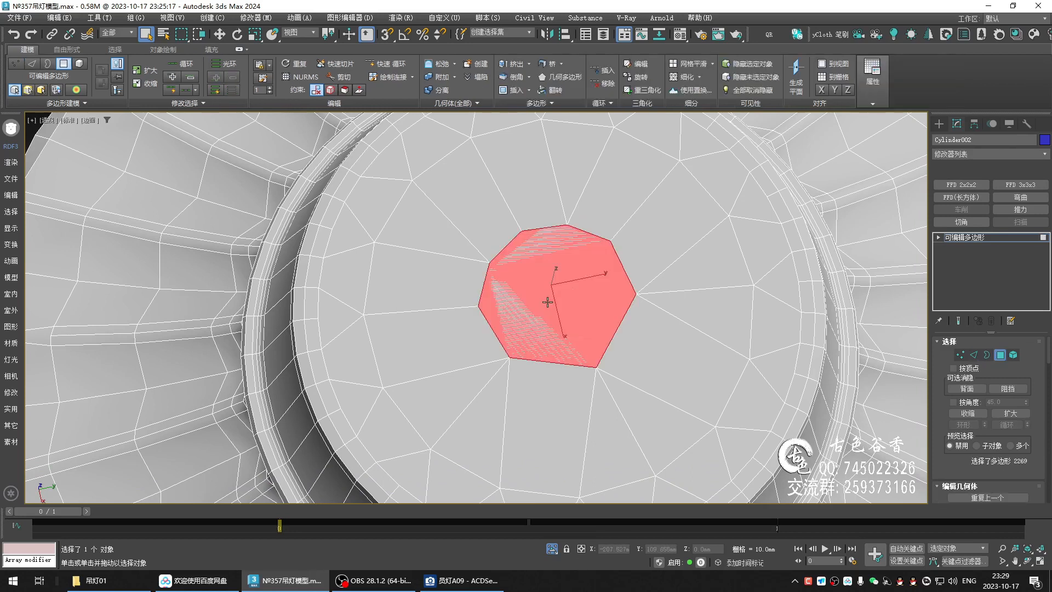
key("alt+g")
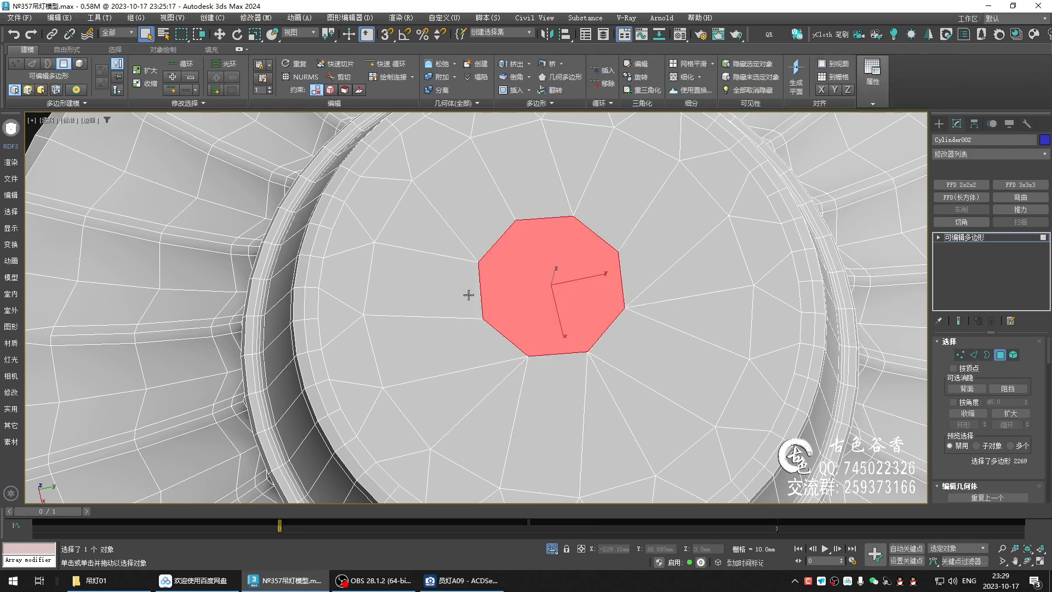
key("t")
scroll(537, 266, "up", 5)
key("w")
left_click_drag(491, 286, 510, 279)
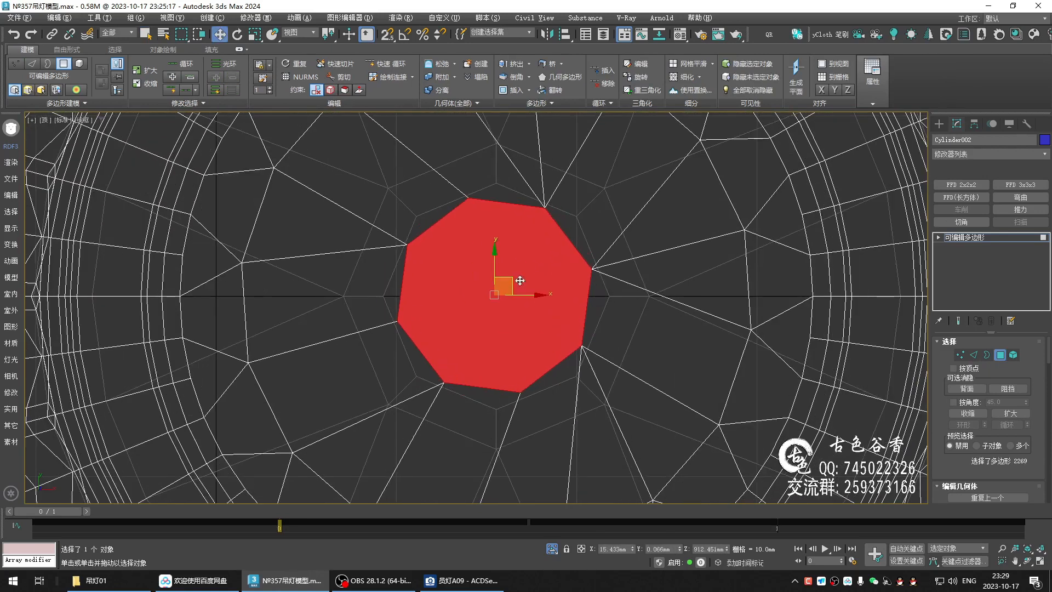
key("e")
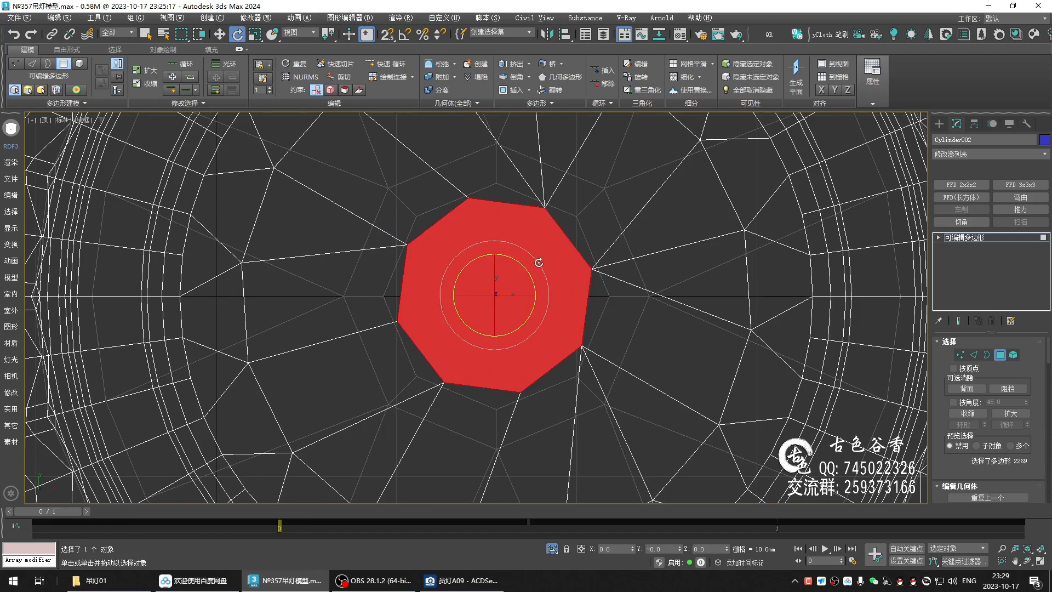
left_click_drag(540, 262, 537, 215)
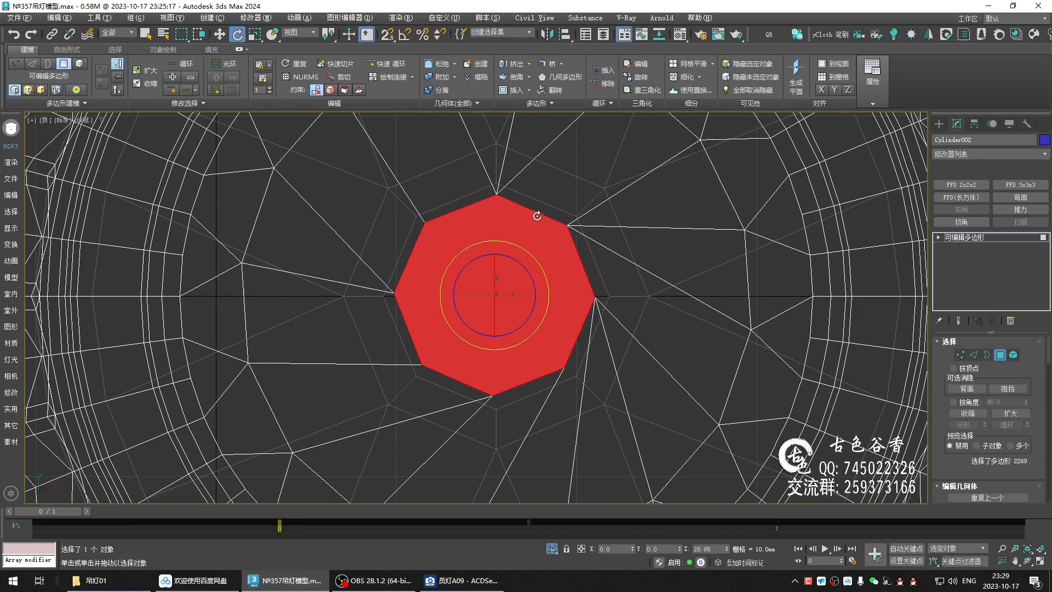
Align the top octagon with the cap's centre and enlarge it to match the bottom cap's outer octagon
key("w")
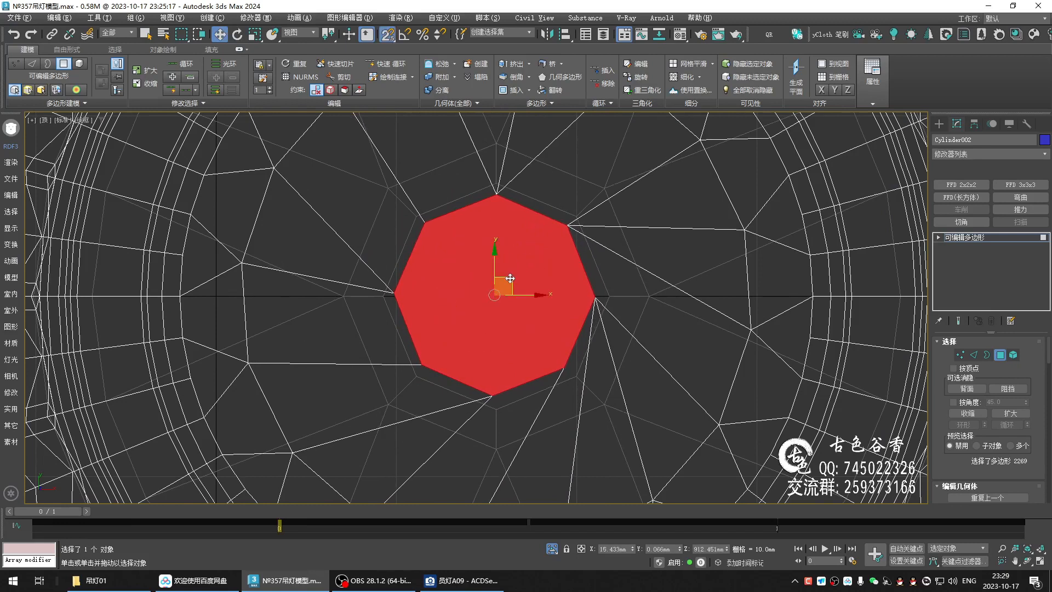
left_click_drag(510, 279, 619, 293)
key("r")
left_click_drag(523, 276, 542, 256)
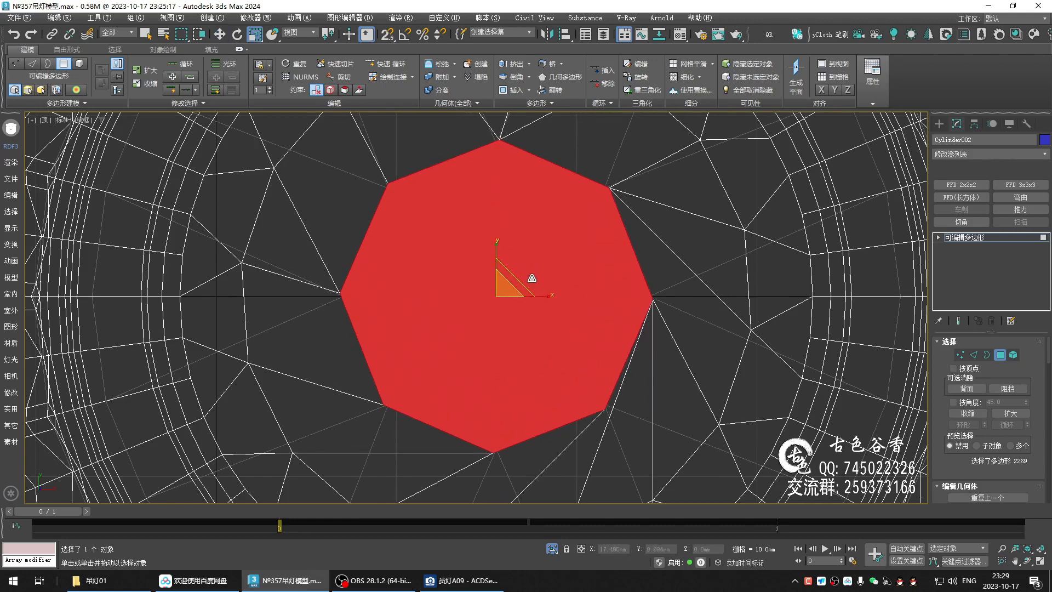
Inset the top octagon by 2.035 mm and scale the inner polygon down slightly
key("i")
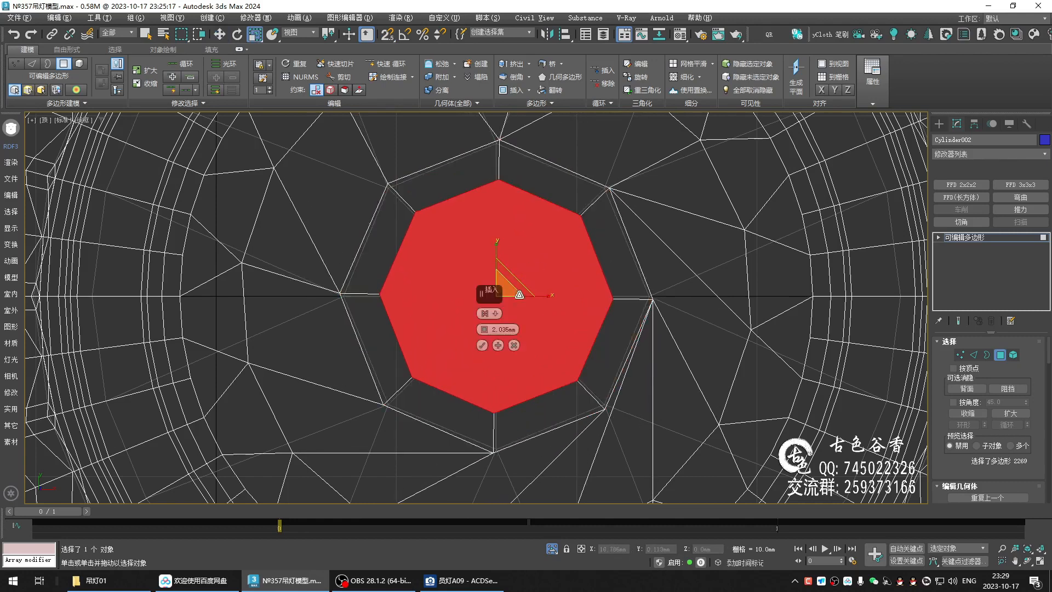
left_click(482, 346)
scroll(520, 280, "up", 2)
middle_click_drag(521, 280, 497, 308)
left_click_drag(486, 314, 488, 322)
scroll(487, 298, "down", 3)
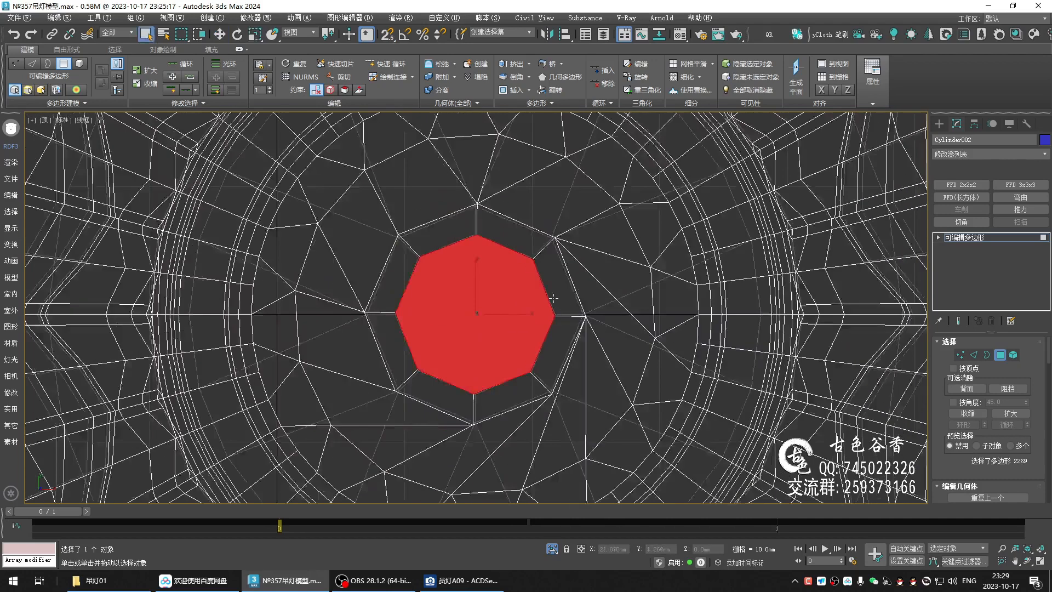
Bridge the central octagons of the top and bottom caps with 1 segment to form a hole through the body
key("q")
key("alt+w")
middle_click(716, 385)
key("alt+w")
middle_click_drag(607, 357, 538, 244)
scroll(529, 311, "down", 4)
scroll(518, 350, "up", 2)
scroll(544, 329, "down", 2)
scroll(538, 274, "up", 4)
middle_click_drag(537, 313, 546, 372, "alt")
scroll(545, 367, "down", 4)
middle_click_drag(568, 244, 508, 320, "alt")
scroll(963, 467, "down", 10)
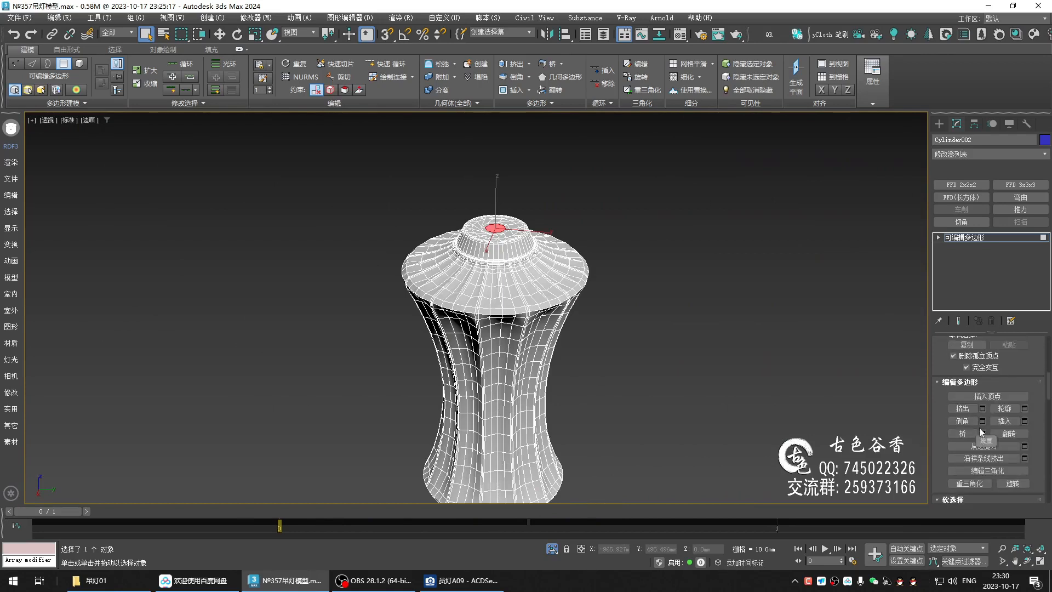
left_click(982, 434)
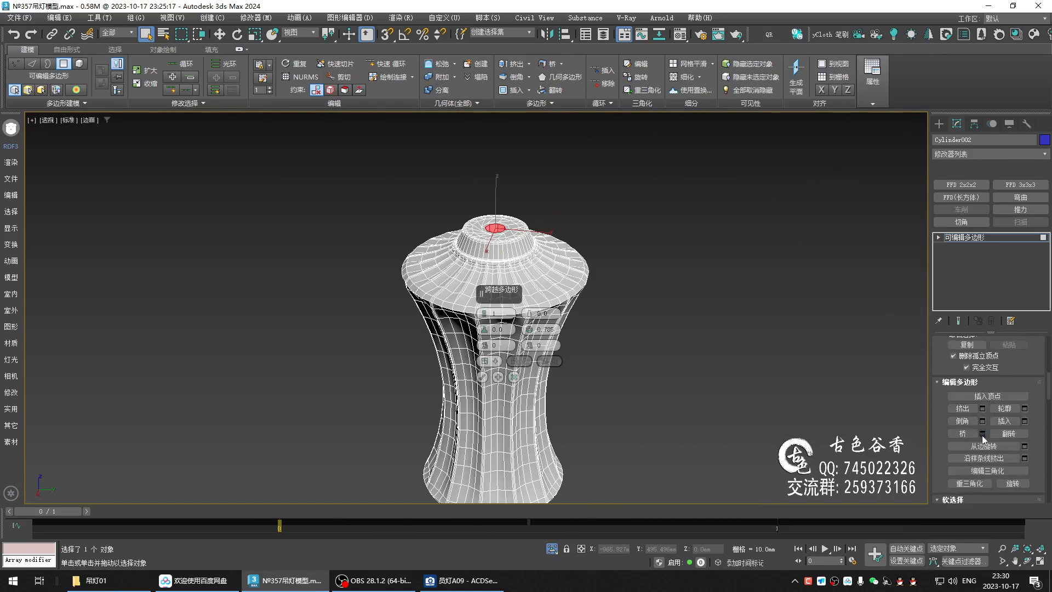
left_click(482, 378)
Connect the ring of long edges inside the hole with 2 segments and a pinch of 93
middle_click_drag(494, 251, 518, 276, "alt")
scroll(500, 305, "up", 4)
scroll(506, 194, "down", 4)
scroll(518, 277, "up", 5)
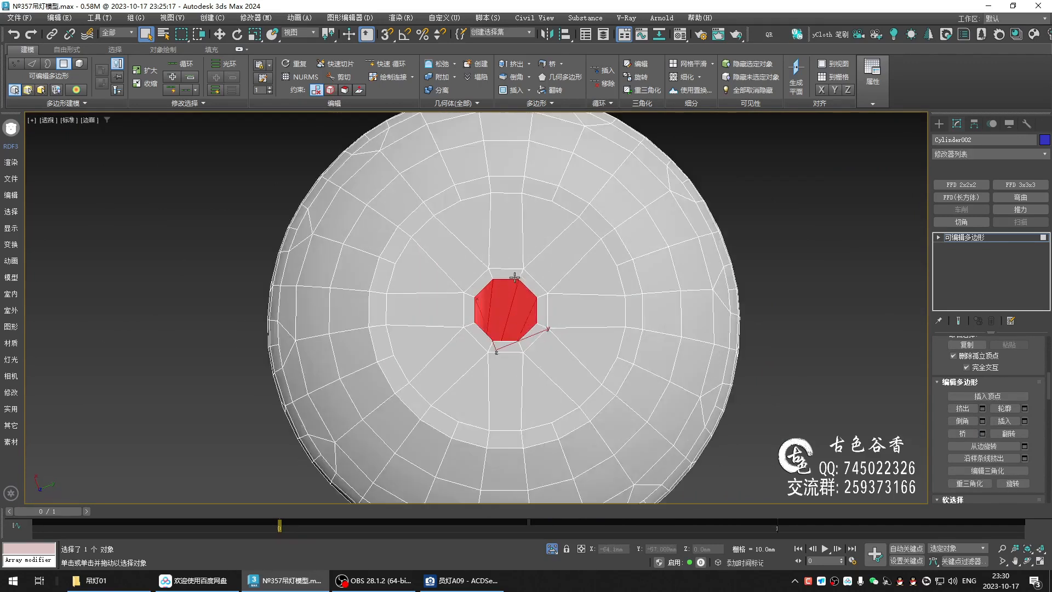
scroll(511, 305, "up", 3)
key("2")
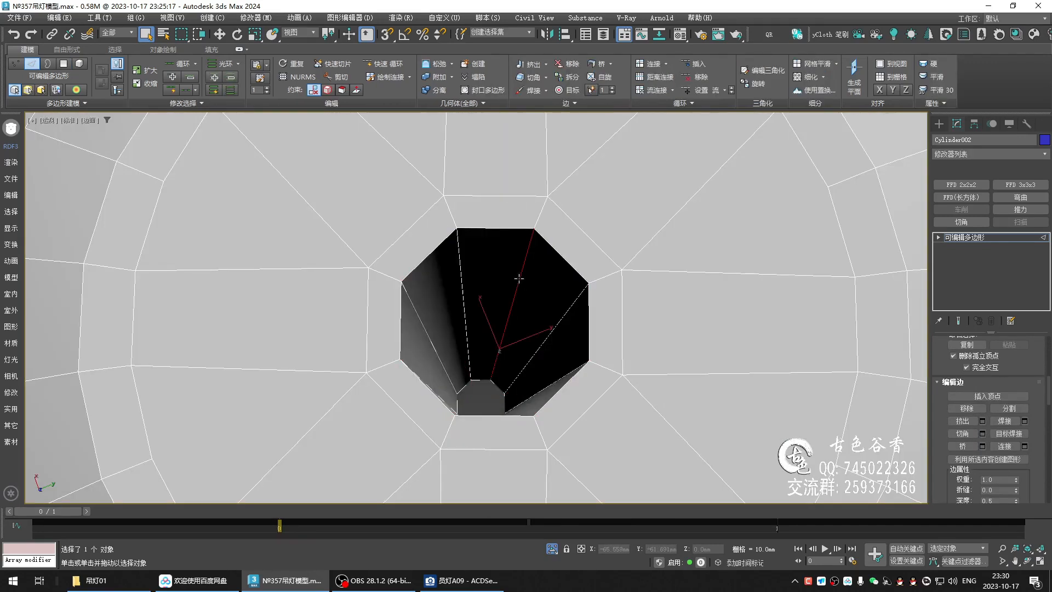
key("alt+r")
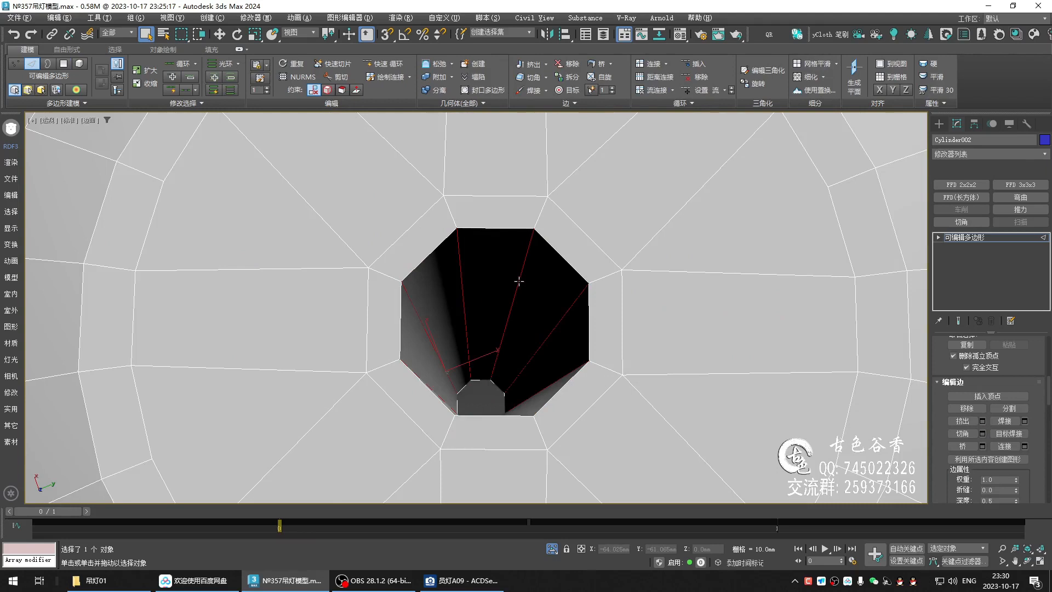
key("ctrl+shift+e")
right_click(485, 347)
left_click_drag(486, 226, 488, 122)
middle_click_drag(534, 276, 561, 295, "alt")
scroll(561, 295, "down", 4)
middle_click_drag(559, 203, 533, 295)
scroll(533, 294, "up", 4)
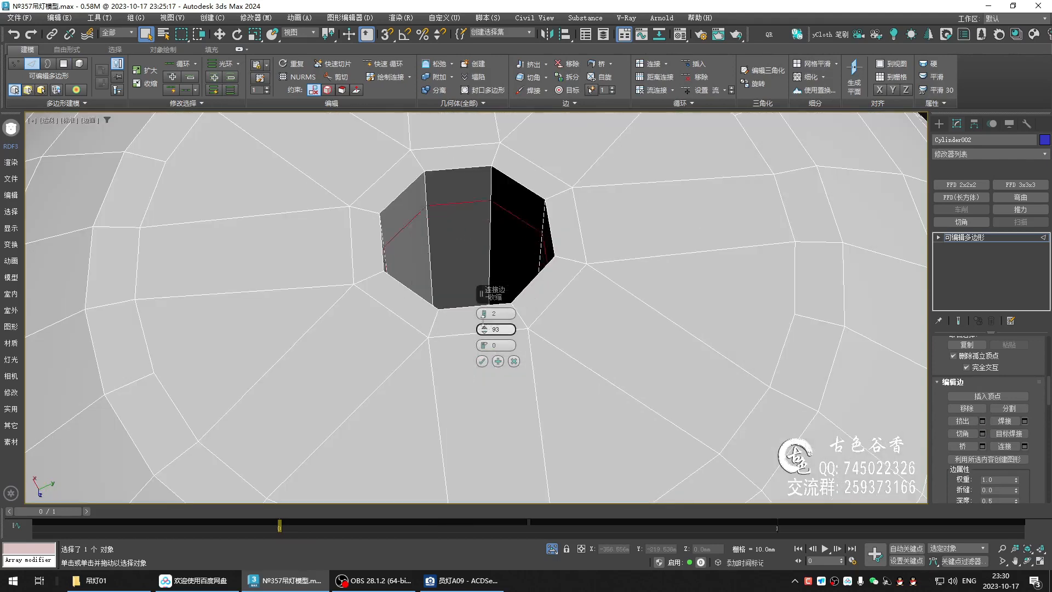
left_click(483, 361)
Preview the body with NURMS smoothing to check the hole's rim
middle_click_drag(516, 217, 511, 261)
scroll(514, 245, "up", 2)
key("ctrl+q")
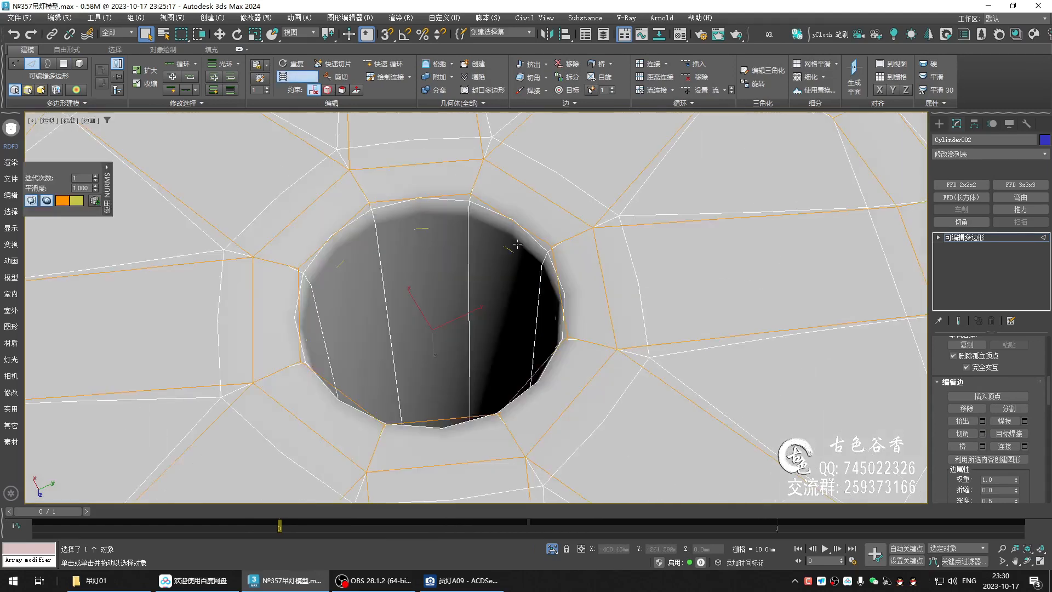
scroll(517, 247, "down", 4)
key("ctrl+q")
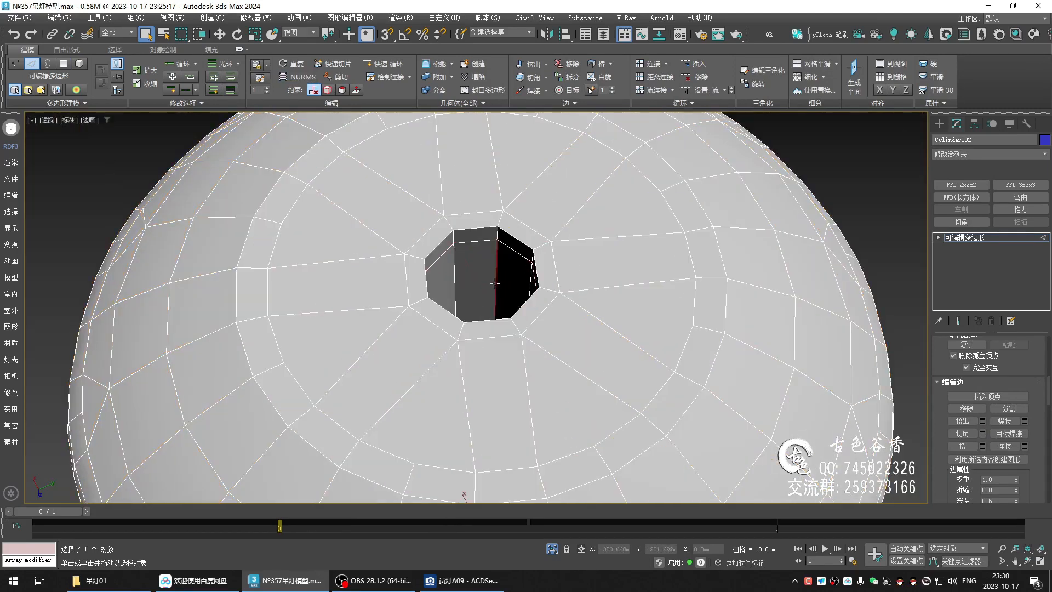
Connect the hole's long edges again to add further supporting loops near the rims, and preview the smoothing
key("ctrl+shift+e")
left_click(482, 362)
key("ctrl+q")
middle_click_drag(511, 236, 517, 340, "alt")
key("ctrl+q")
Connect a vertex on the top cap's middle ring to the nearby outer octagon vertex around the hole with a new edge
scroll(512, 333, "up", 8)
middle_click_drag(496, 301, 646, 401)
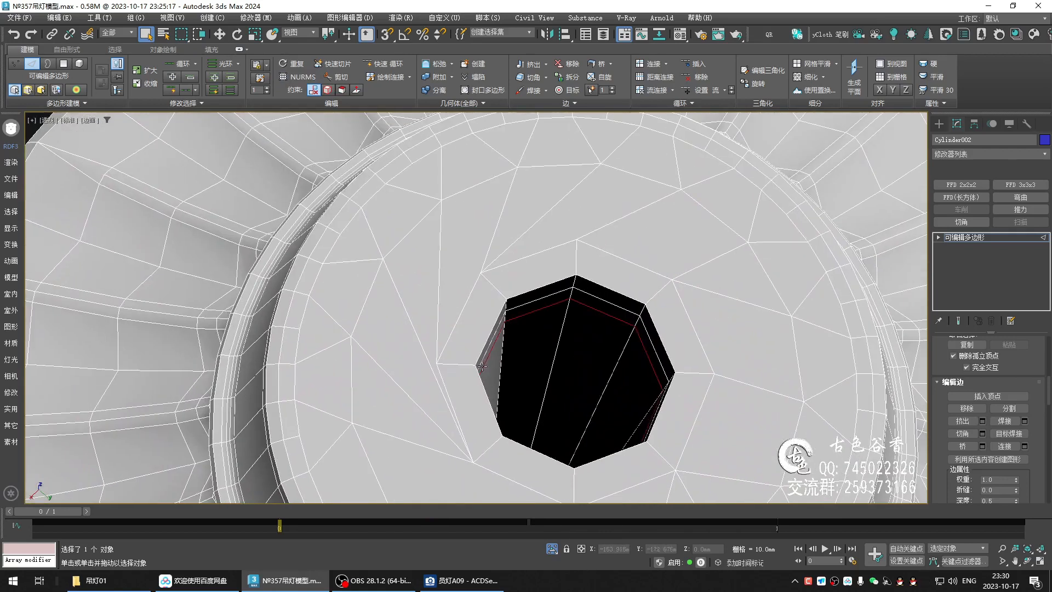
key("1")
middle_click_drag(458, 241, 445, 308)
key("alt+c")
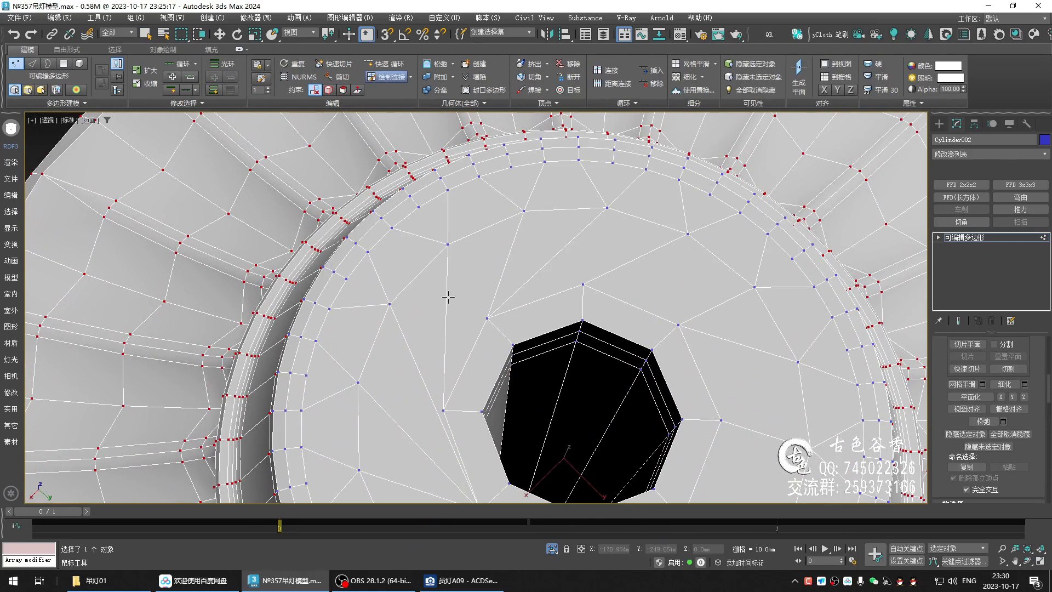
left_click_drag(390, 304, 503, 314)
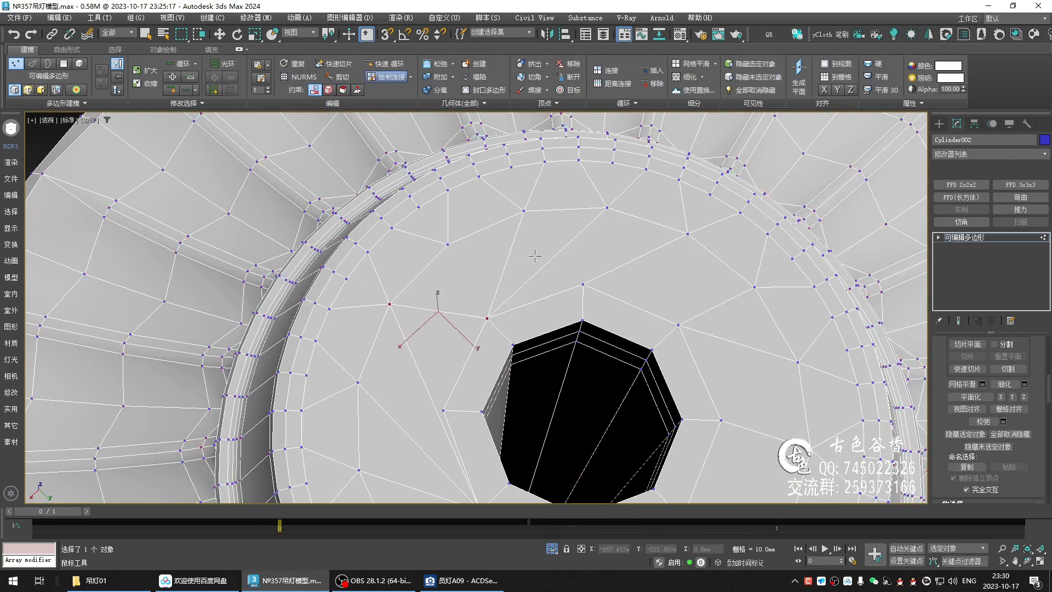
Connect more middle-ring vertices on the top cap to the nearest outer octagon vertices around the hole with new edges
left_click_drag(605, 205, 583, 292)
left_click_drag(679, 322, 690, 233)
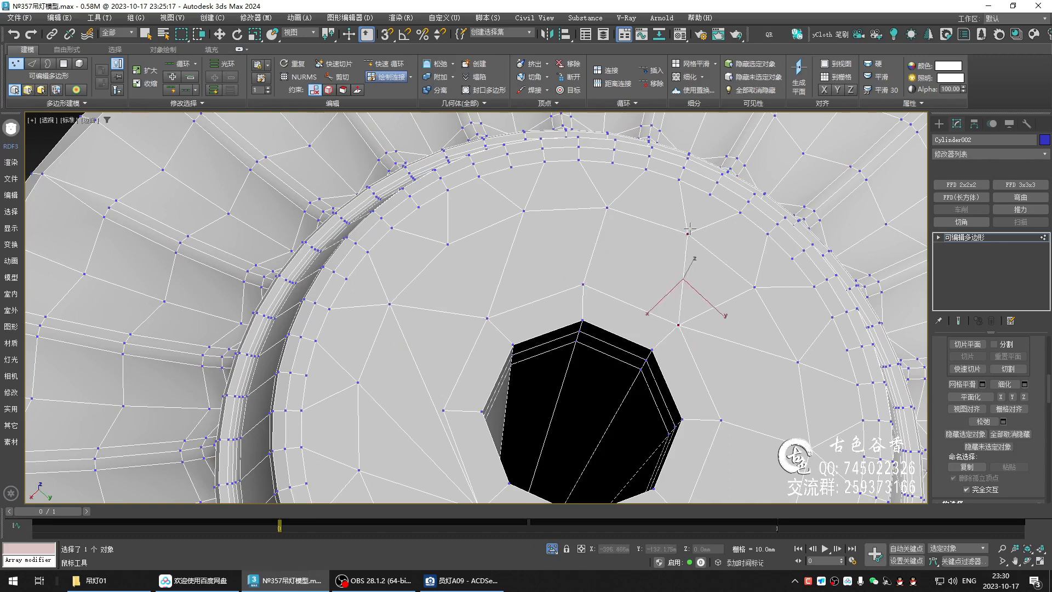
middle_click_drag(723, 297, 661, 248)
scroll(652, 273, "down", 3)
middle_click_drag(611, 367, 527, 307)
scroll(520, 300, "up", 2)
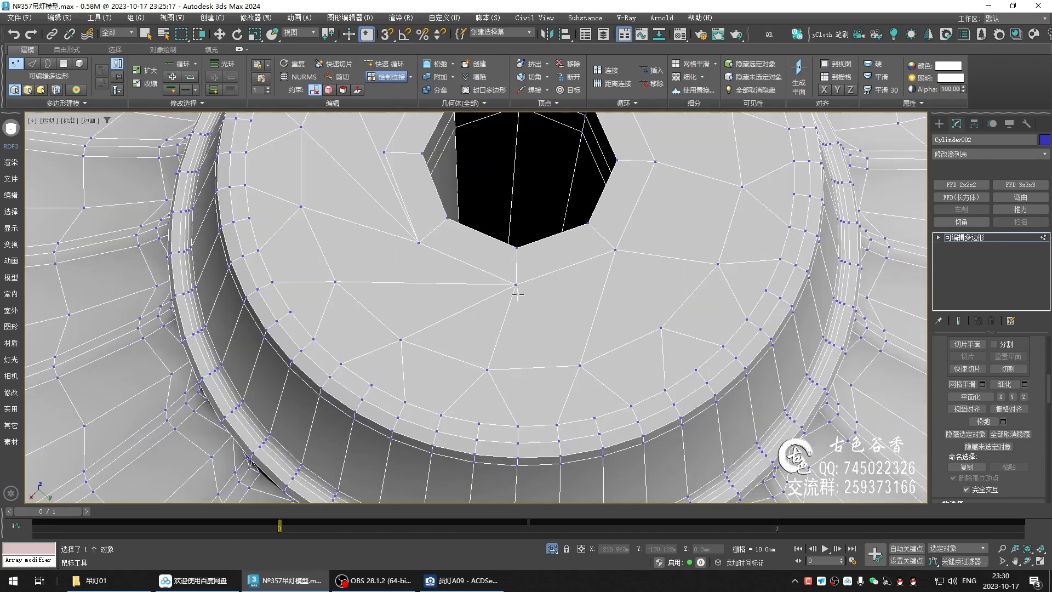
left_click(580, 364, "ctrl")
left_click(418, 243, "ctrl")
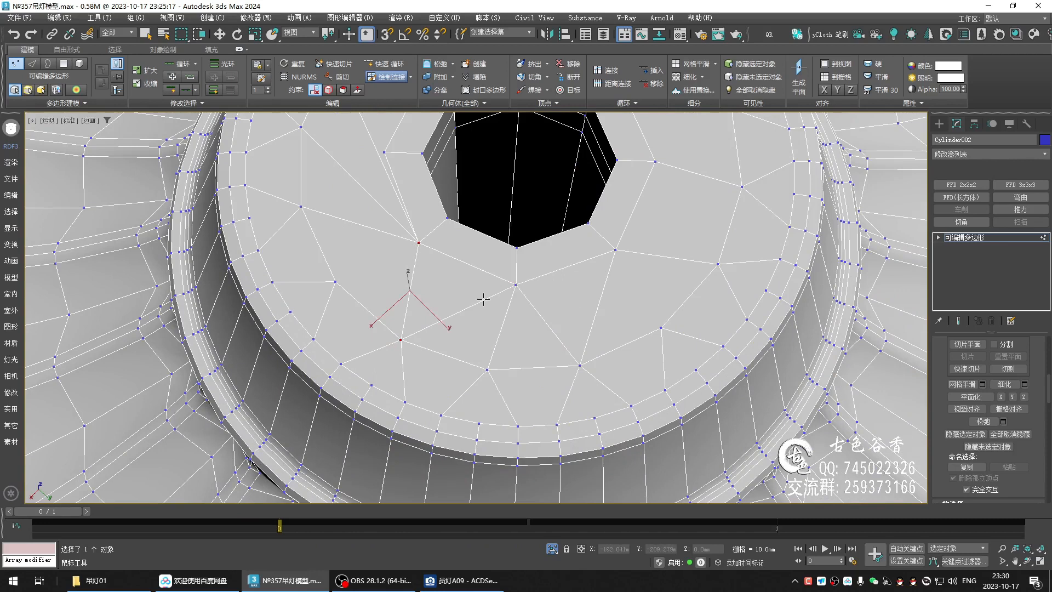
Connect the remaining middle-ring vertices to their octagon vertices to finish the top cap's radial edges, and end Paint Connect
scroll(554, 321, "down", 4)
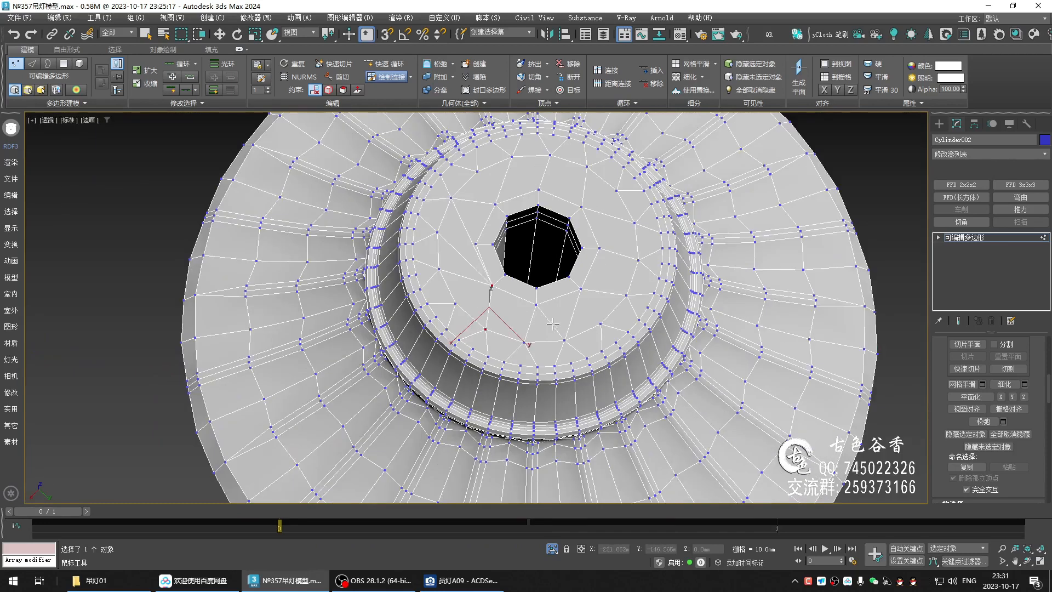
middle_click_drag(496, 312, 532, 323, "alt")
scroll(468, 301, "up", 3)
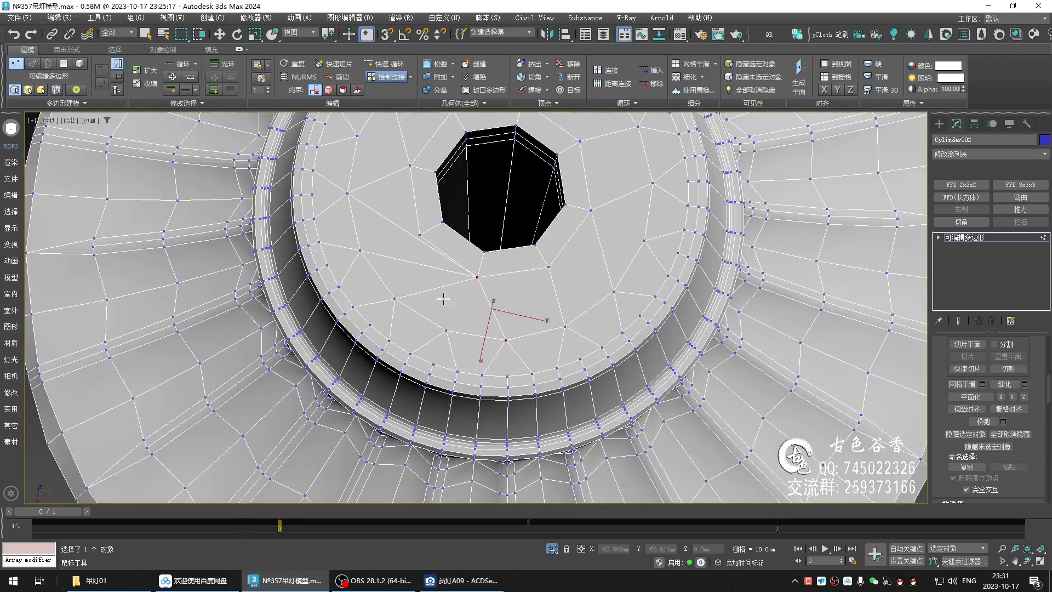
left_click(361, 250)
left_click(420, 236, "ctrl")
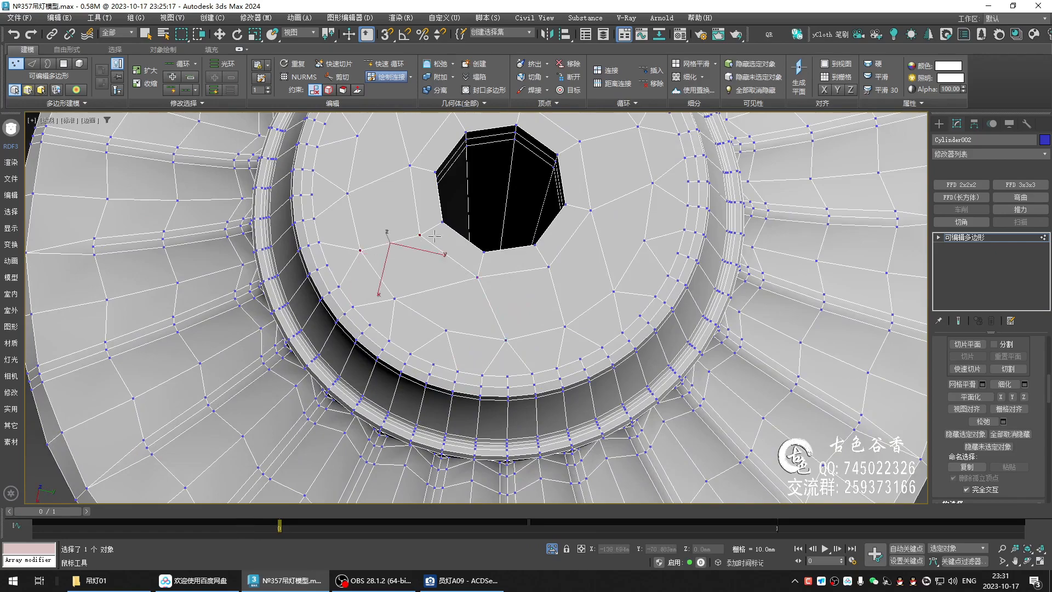
mouse_move(525, 238)
middle_mouse_down()
mouse_move(479, 355)
mouse_move(526, 424)
mouse_move(515, 308)
mouse_move(517, 356)
middle_mouse_up()
scroll(518, 311, "down", 3)
key("w")
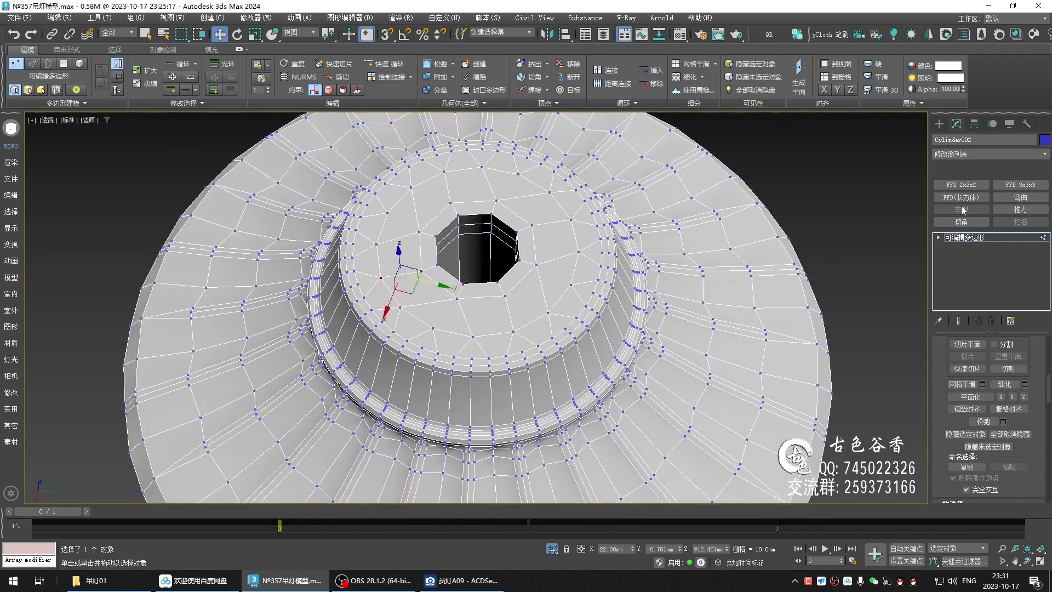
Leave vertex editing and smooth the fluted body with NURMS at 2 iterations
left_click(952, 240)
key("ctrl+m")
left_click(840, 212)
scroll(660, 269, "down", 3)
key("F4")
key("F4")
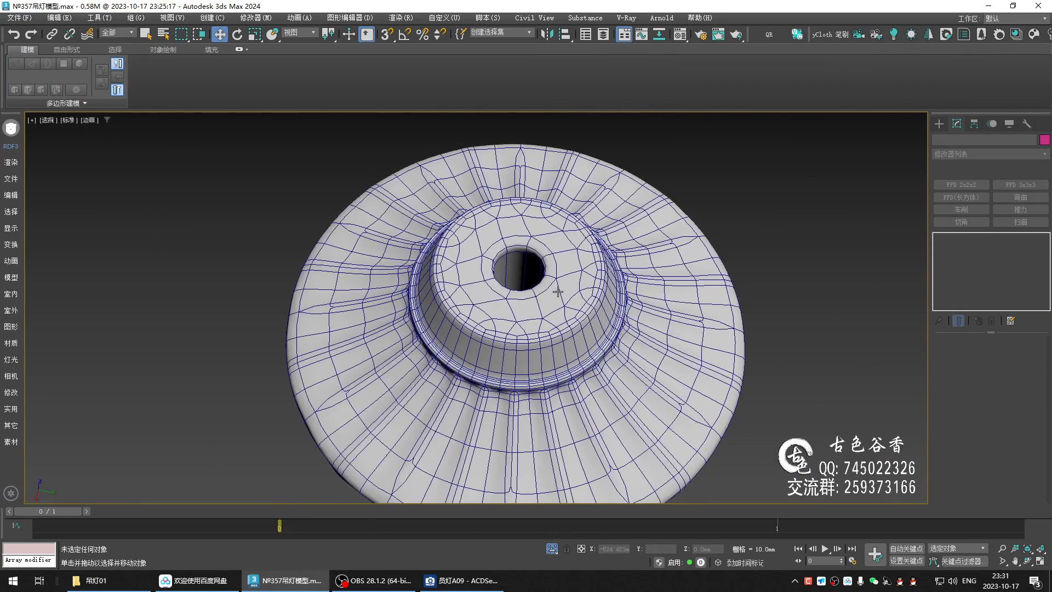
left_click(559, 284)
left_click(96, 177)
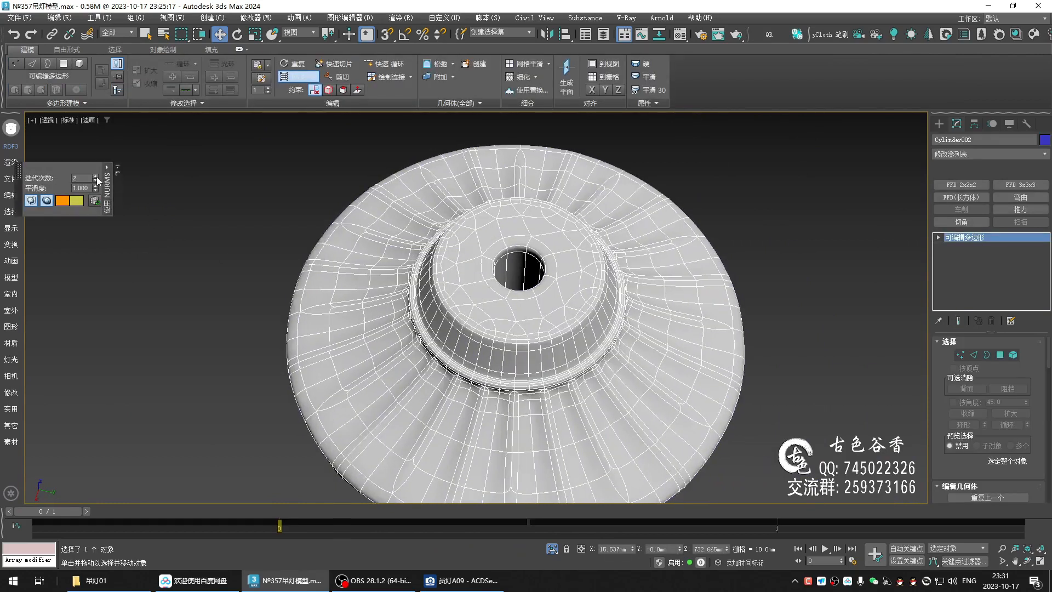
left_click(213, 211)
Examine the smoothed body's top cap, hole and flutes in shaded display without edges
middle_click_drag(569, 305, 513, 281)
key("F4")
scroll(520, 292, "down", 3)
left_click(514, 279)
scroll(503, 287, "down", 5)
middle_click_drag(500, 242, 482, 364, "alt")
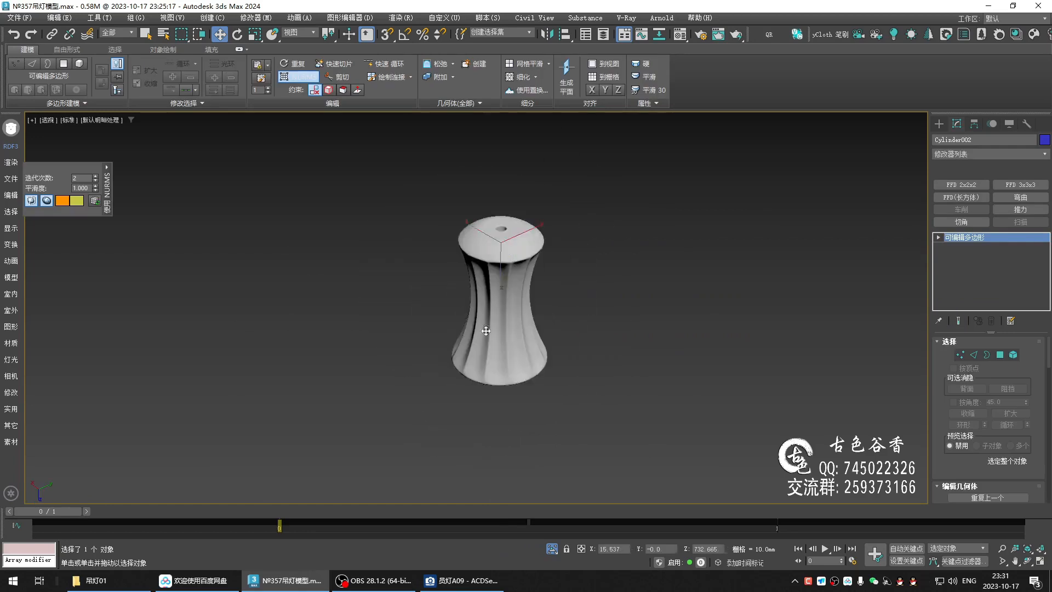
key("q")
scroll(494, 290, "up", 5)
middle_click_drag(550, 261, 576, 359, "alt")
scroll(529, 229, "up", 3)
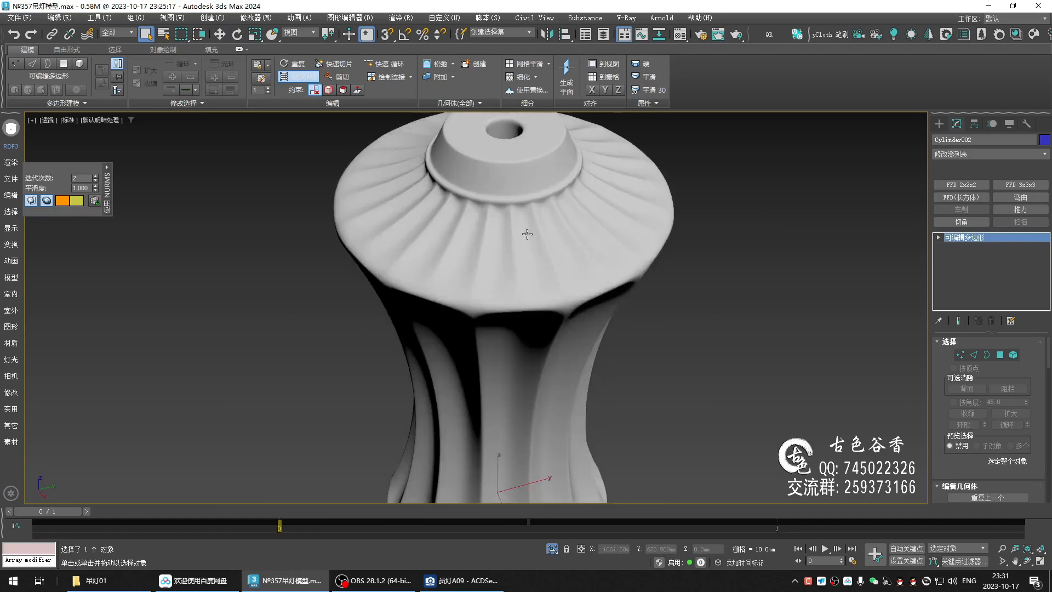
scroll(499, 334, "down", 6)
middle_click_drag(499, 378, 510, 340, "alt")
scroll(510, 301, "up", 6)
Compare the body's shape with the chandelier reference photos in ACDSee, and return to 3ds Max
left_click(475, 582)
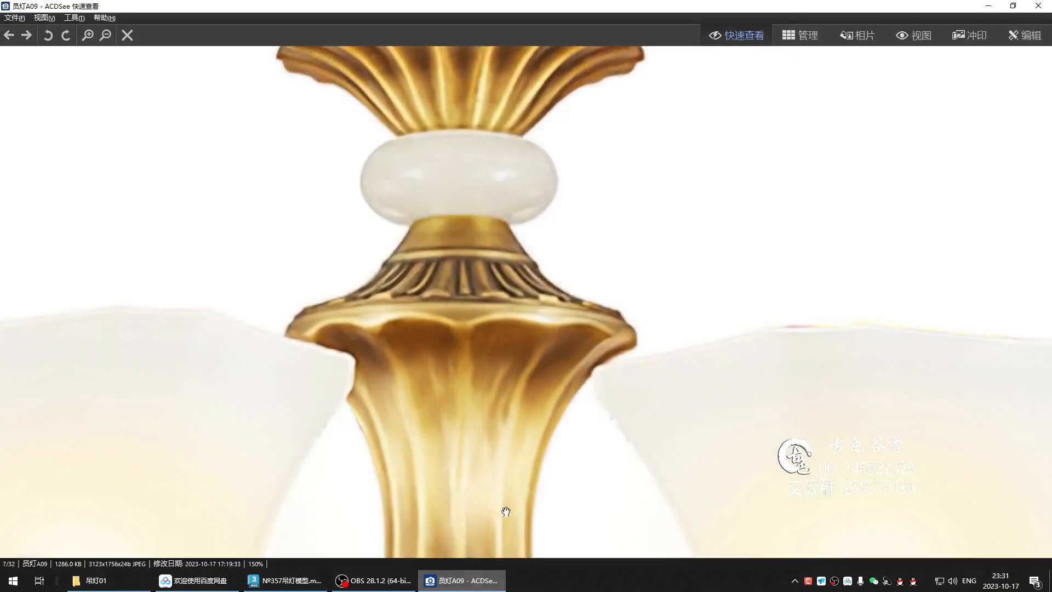
scroll(560, 304, "down", 3)
scroll(561, 305, "down", 1)
scroll(554, 235, "up", 1)
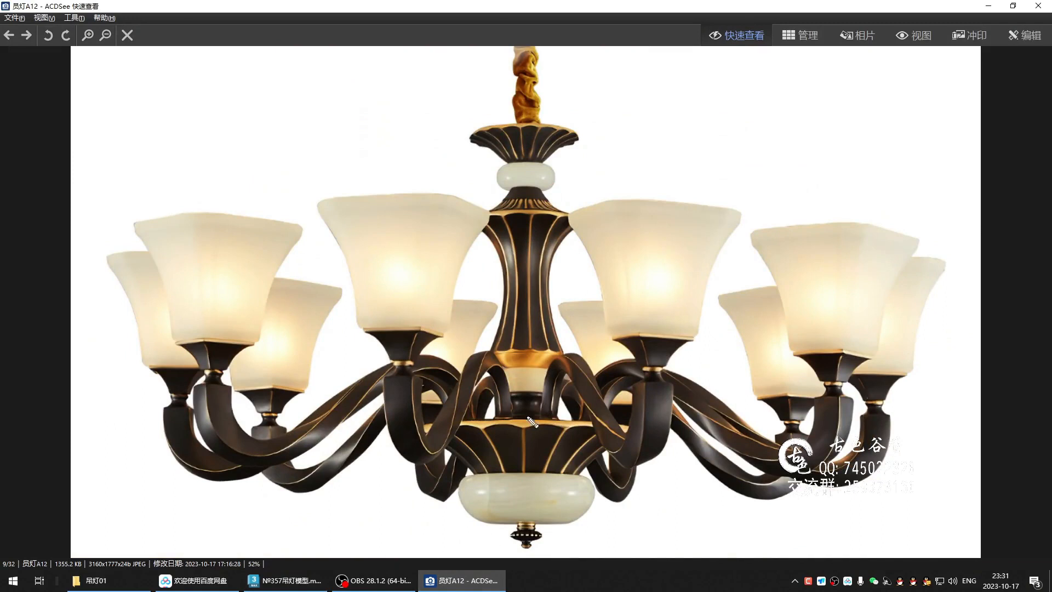
left_click(285, 581)
middle_click_drag(510, 345, 494, 297)
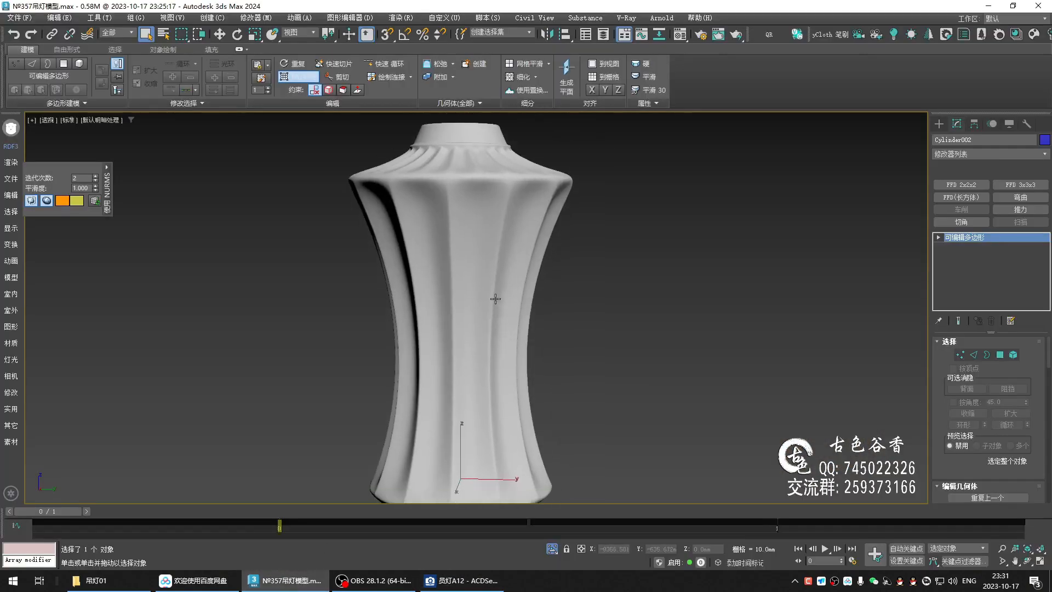
middle_click_drag(489, 257, 471, 461, "alt")
left_click(464, 580)
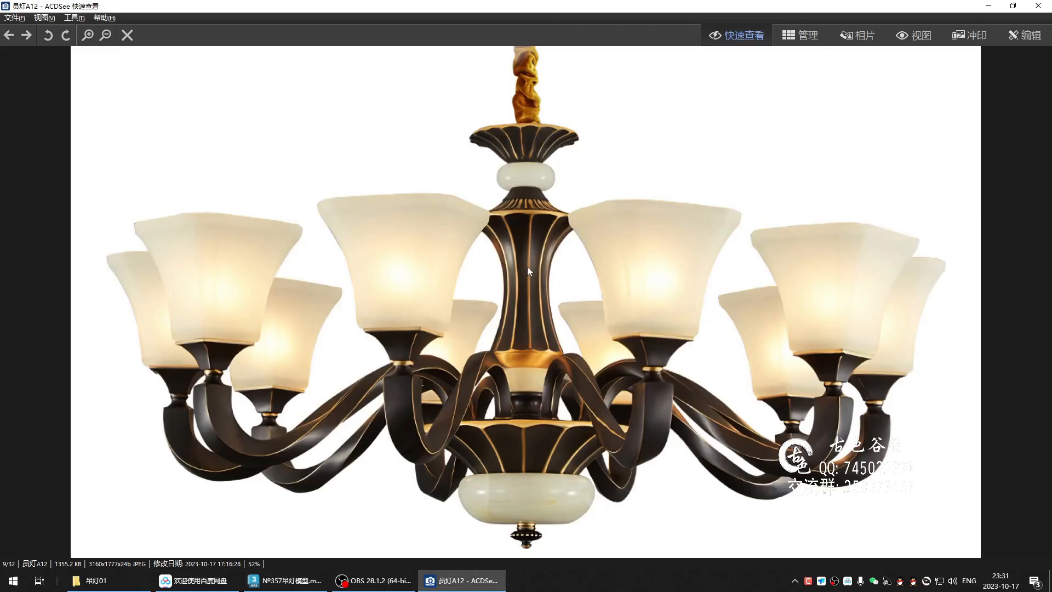
left_click(459, 589)
scroll(498, 350, "down", 2)
middle_click_drag(498, 232, 493, 272, "alt")
scroll(494, 273, "up", 2)
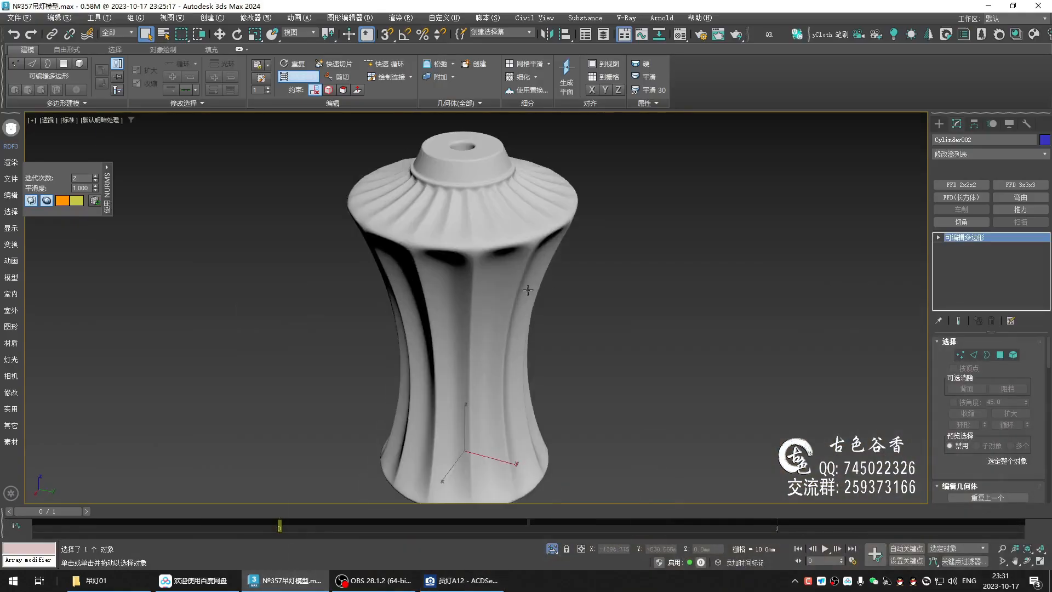
Show all lamp parts in the front view over the reference image, check the body's fit and save the scene
key("f")
scroll(596, 240, "down", 6)
middle_click_drag(482, 317, 548, 155)
key("alt+q")
scroll(514, 298, "down", 3)
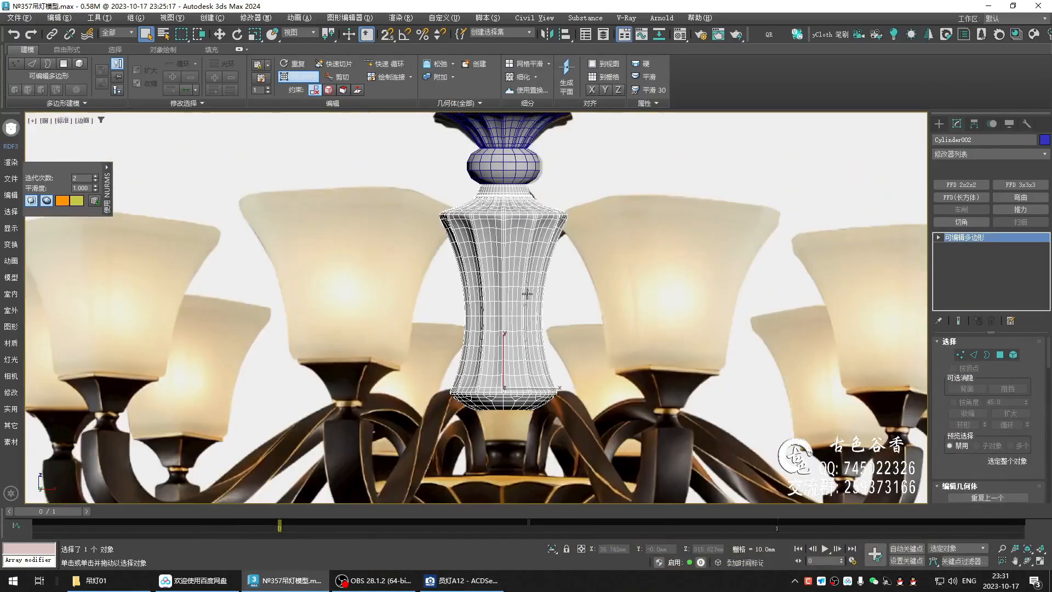
scroll(526, 295, "down", 2)
left_click(578, 269)
scroll(553, 282, "up", 2)
mouse_move(535, 254)
middle_mouse_down()
mouse_move(487, 343)
mouse_move(460, 285)
middle_mouse_up()
key("F4")
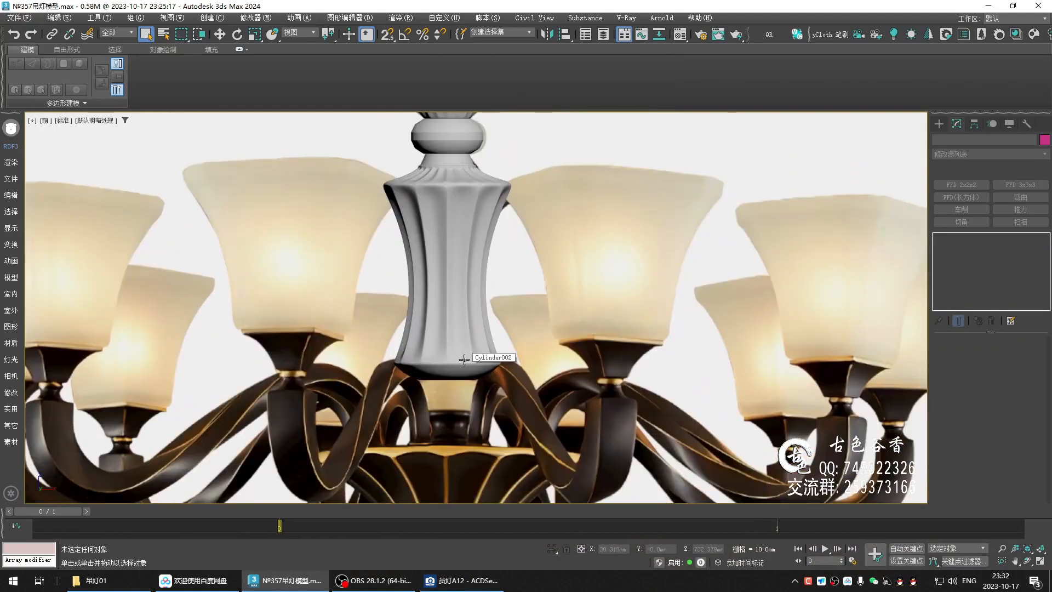
scroll(439, 298, "down", 2)
key("ctrl+s")
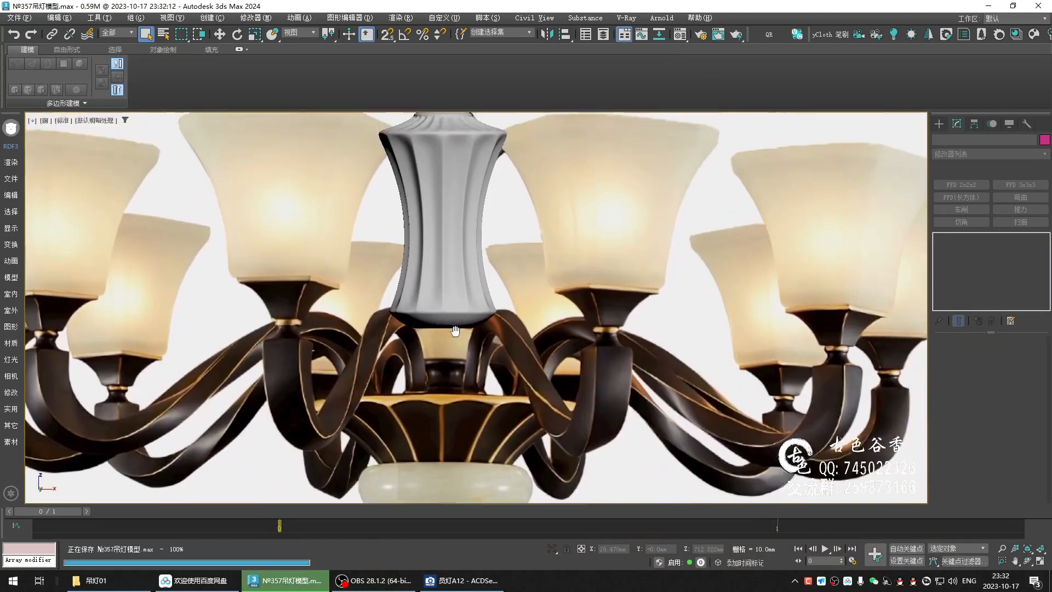
Clone the flattened sphere above the body straight down below its base as a single independent copy
scroll(457, 219, "up", 4)
left_click(439, 205)
key("F4")
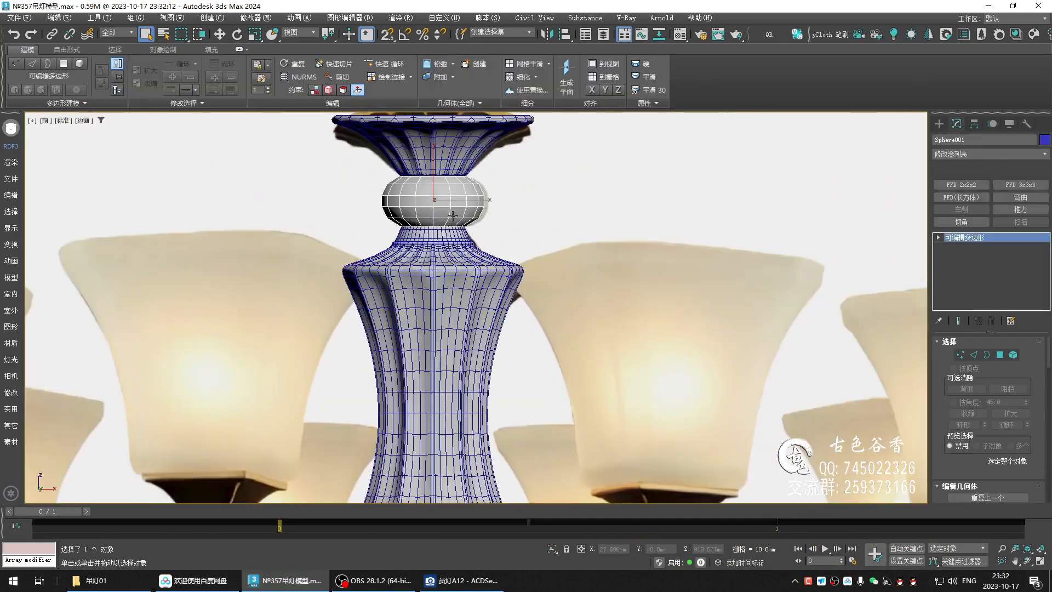
middle_click_drag(449, 193, 448, 164)
scroll(448, 164, "down", 2)
key("w")
mouse_move(448, 165)
left_mouse_down("shift")
mouse_move(428, 404)
mouse_move(434, 392)
left_mouse_up("shift")
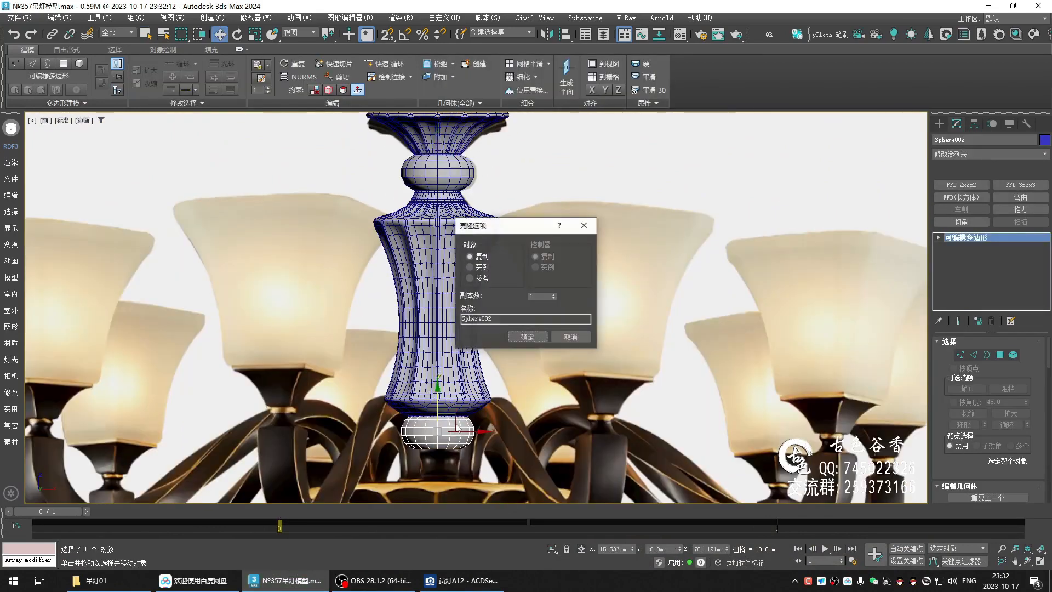
left_click(527, 336)
Position the copied sphere just beneath the body's base, checking the reference photo for the parts there
scroll(437, 422, "up", 8)
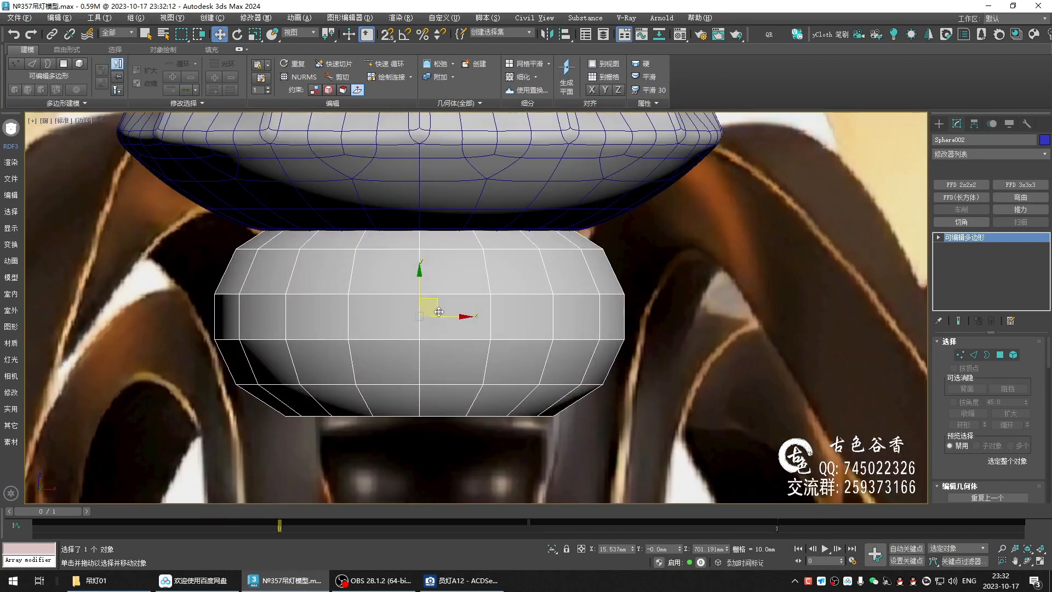
mouse_move(419, 278)
left_mouse_down()
mouse_move(426, 450)
mouse_move(425, 411)
left_mouse_up()
scroll(425, 411, "down", 8)
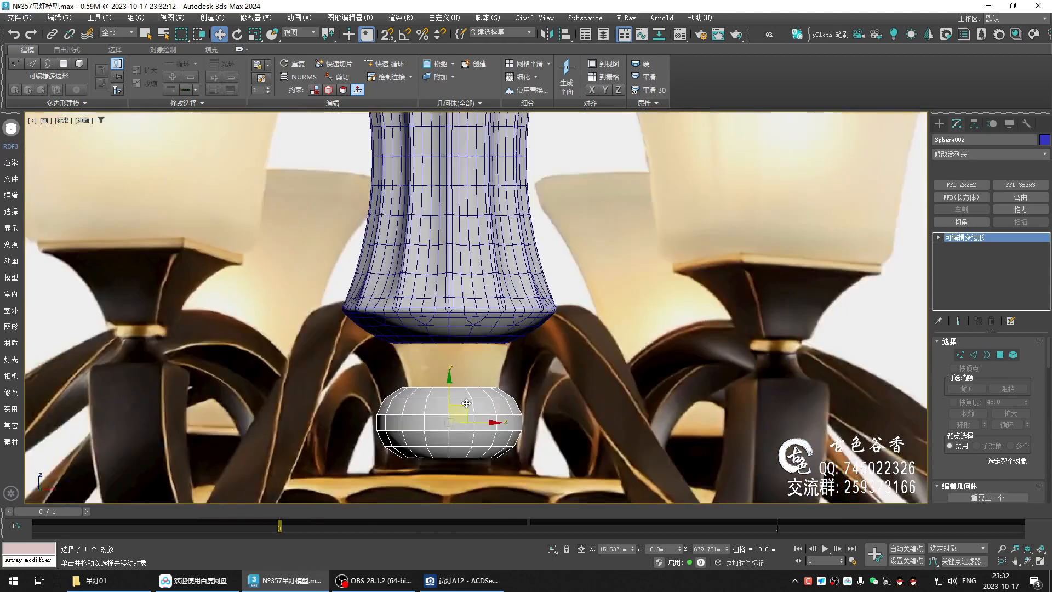
left_click(454, 582)
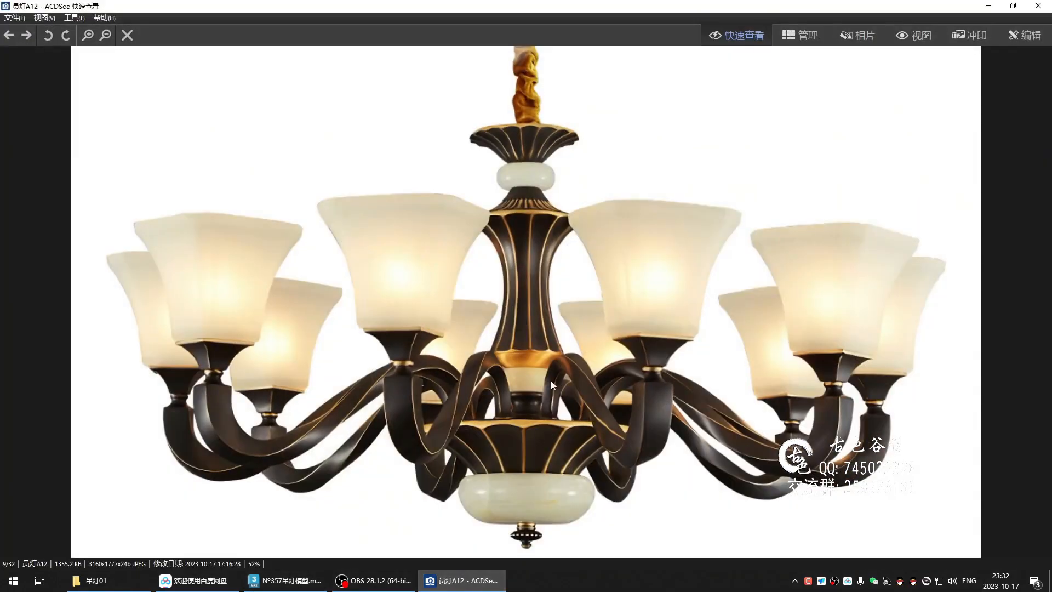
scroll(548, 381, "up", 4)
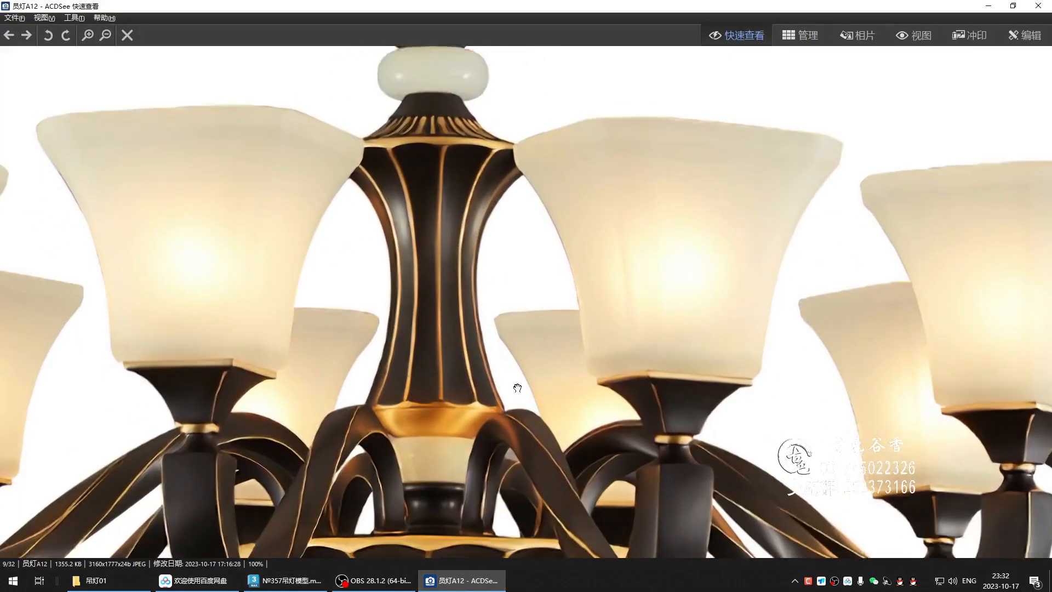
left_click_drag(512, 404, 519, 359)
left_click_drag(482, 439, 479, 393)
left_click(467, 579)
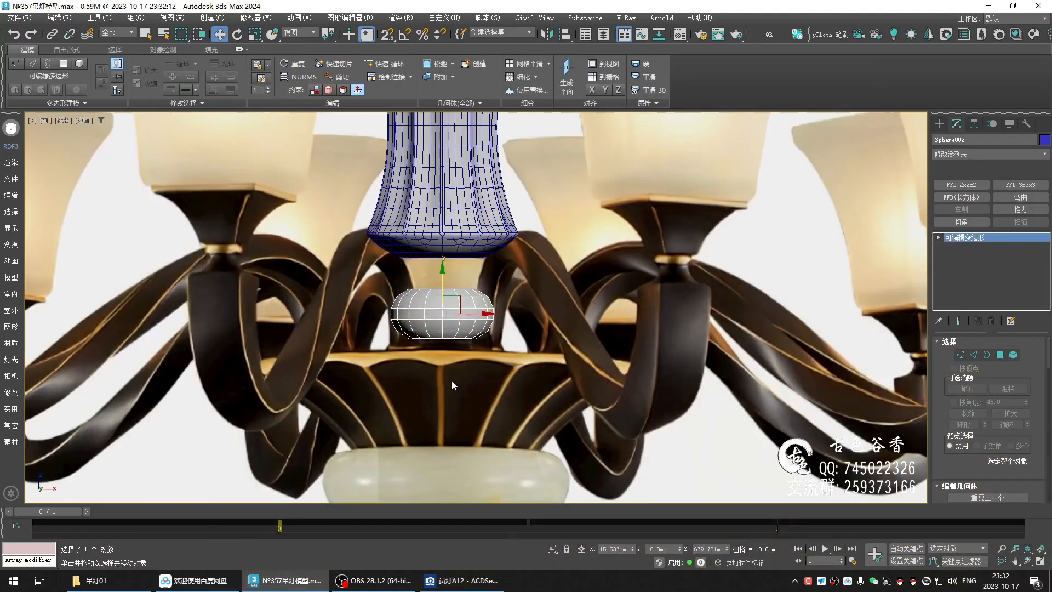
scroll(441, 287, "up", 4)
left_click_drag(441, 287, 468, 251)
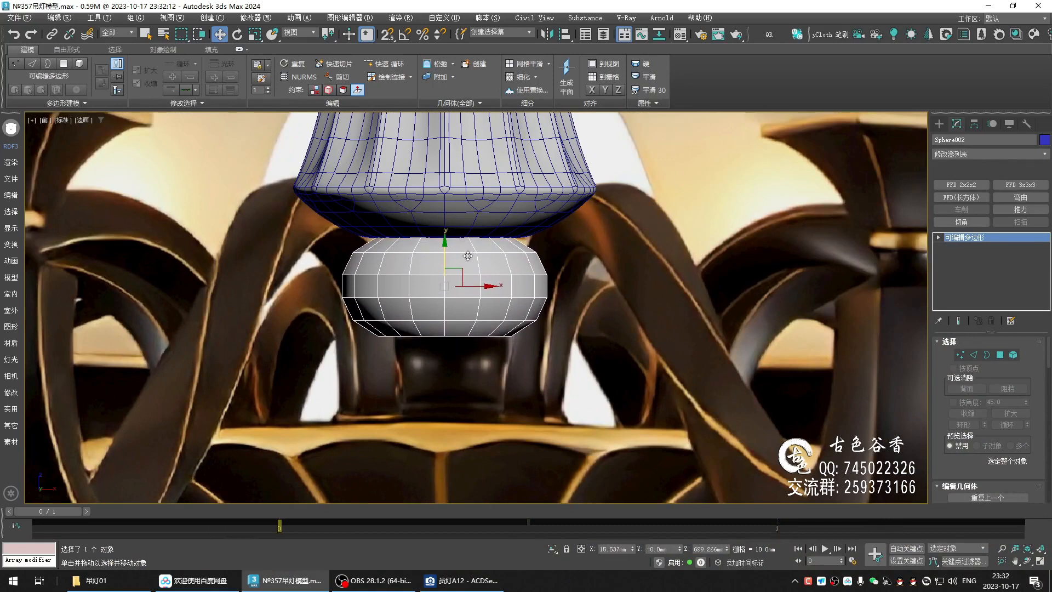
Snap the copied sphere vertically in wireframe display so its top edge meets the body's bottom edge
scroll(468, 255, "up", 3)
key("F3")
scroll(460, 291, "up", 5)
scroll(429, 276, "down", 3)
scroll(422, 179, "up", 5)
key("s")
left_click_drag(397, 252, 394, 203)
key("s")
scroll(427, 252, "down", 3)
scroll(554, 259, "up", 3)
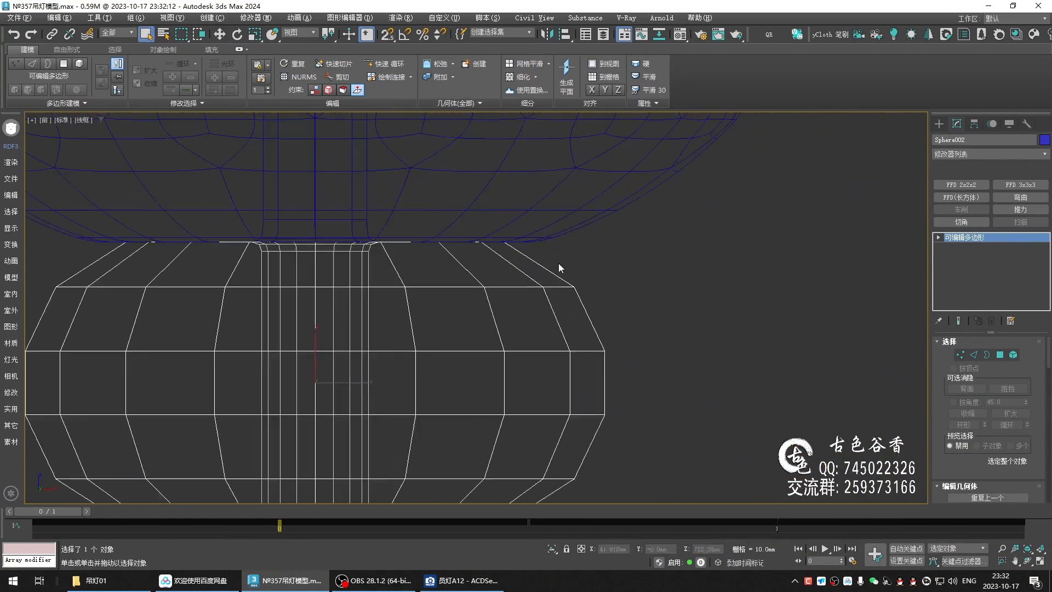
Inspect the copied sphere's mesh and its junction with the body's base from below in the perspective view
key("q")
key("alt+w")
right_click(652, 376)
key("alt+w")
middle_click_drag(652, 377, 583, 319)
key("period")
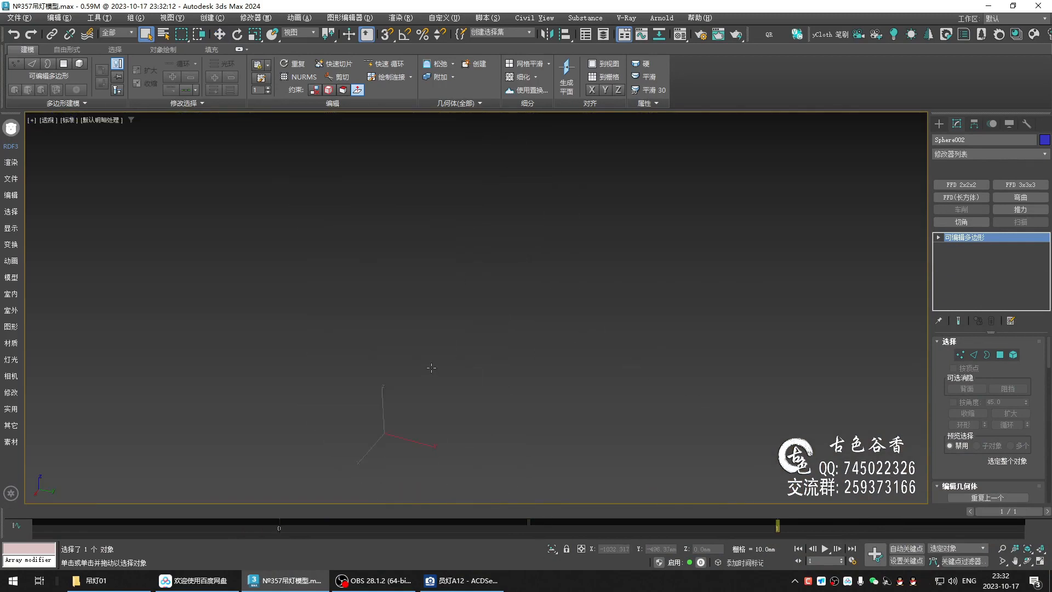
key("F3")
key("F3")
key("F4")
key("comma")
mouse_move(428, 460)
middle_mouse_down("alt")
mouse_move(426, 406)
mouse_move(508, 307)
middle_mouse_up("alt")
key("z")
middle_click_drag(533, 280, 614, 263, "alt")
scroll(537, 223, "up", 2)
key("1")
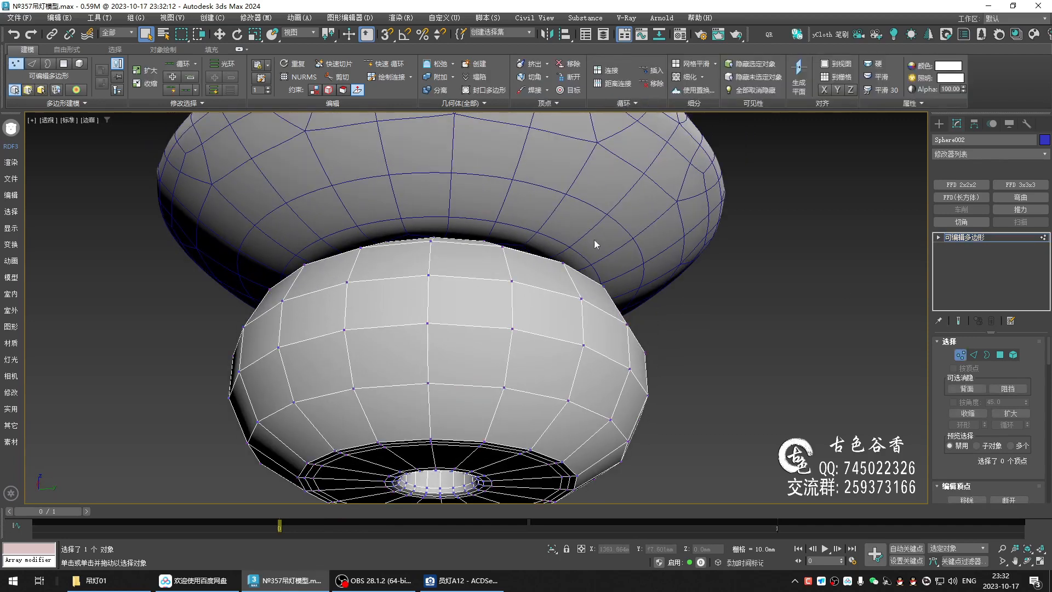
left_click(954, 240)
Isolate the fluted body and turn off its smoothing to work on the bottom cap
left_click(641, 252)
key("alt+q")
middle_click_drag(611, 269, 613, 306, "alt")
key("ctrl+m")
scroll(610, 258, "down", 2)
middle_click_drag(597, 230, 595, 250)
scroll(595, 234, "up", 2)
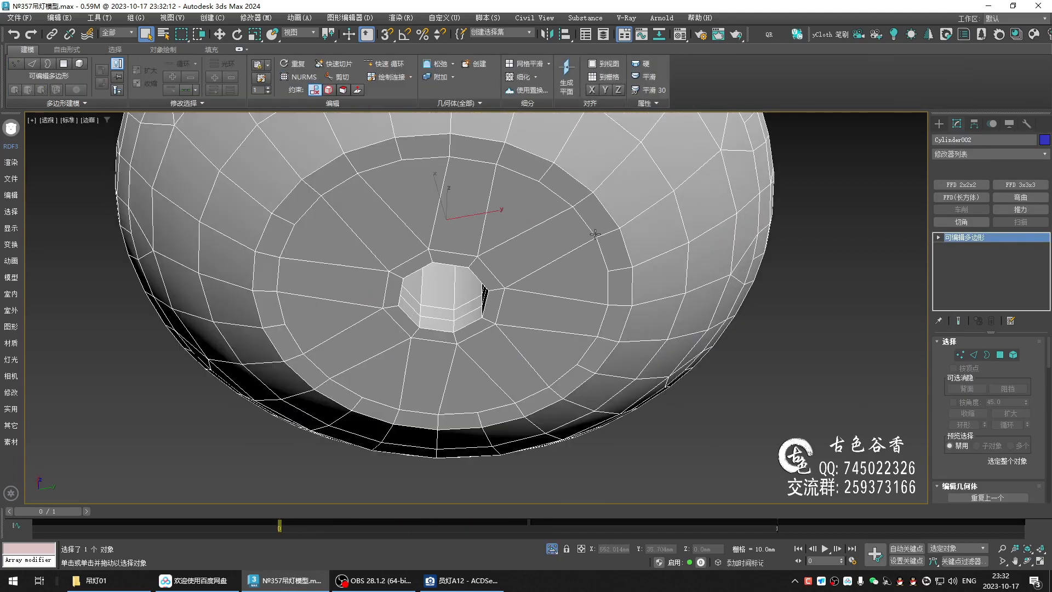
Select the ring of short edges around the bottom cap's rim and scale it inward about the selection's centre
key("2")
left_click(581, 201)
key("alt+r")
key("r")
middle_click_drag(480, 259, 460, 274, "alt")
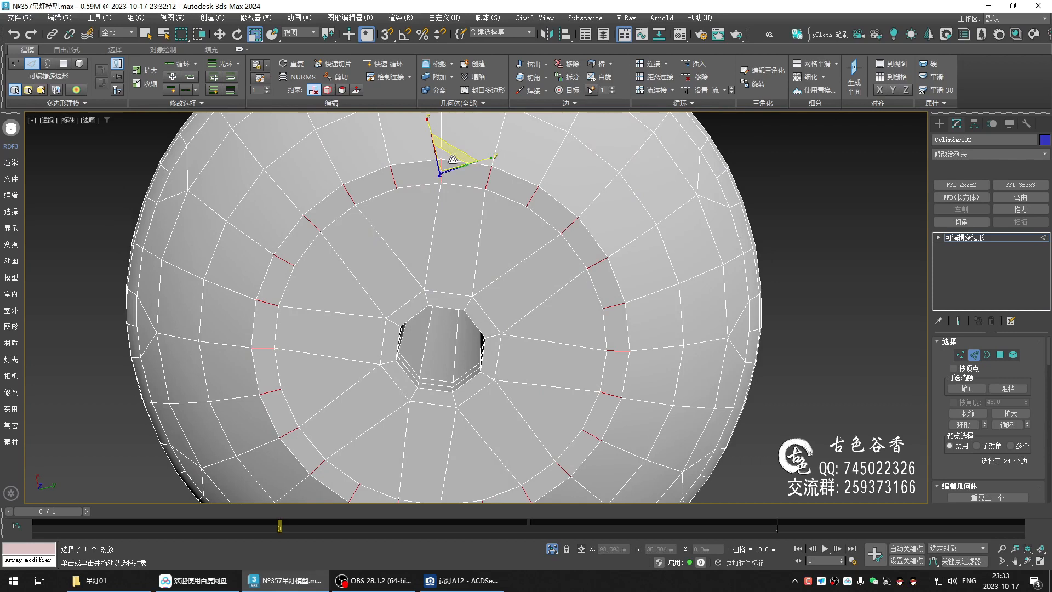
left_click_drag(326, 41, 329, 52)
left_click_drag(469, 339, 458, 331)
middle_click_drag(458, 331, 622, 370, "alt")
left_click_drag(442, 352, 442, 357)
middle_click_drag(633, 321, 558, 313, "alt")
Preview the narrowed bottom cap with NURMS smoothing and restore the unsmoothed mesh
key("2")
key("alt+q")
key("ctrl+q")
key("ctrl+q")
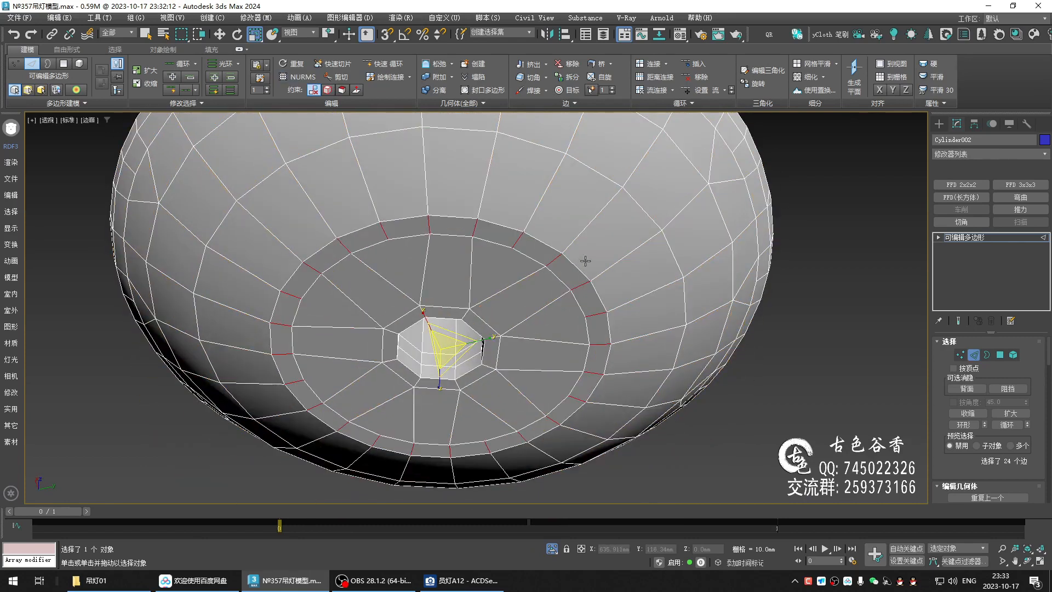
scroll(585, 261, "down", 2)
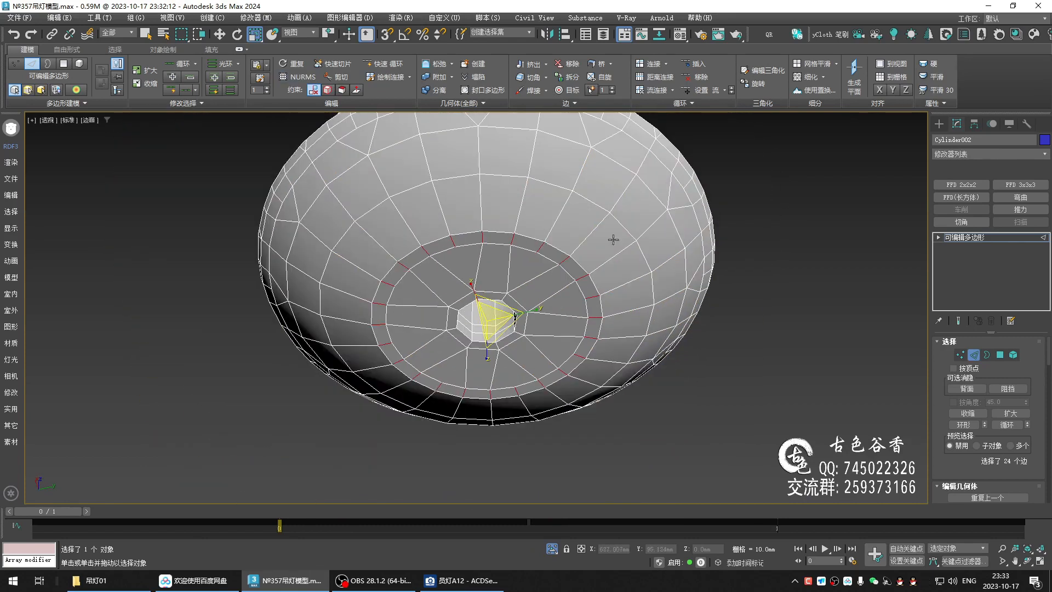
middle_click_drag(579, 229, 576, 236)
scroll(575, 238, "up", 2)
Connect the ring of edges just above the bottom cap's rim with 1 segment, pinch 0, sliding the loop close to the rim
key("2")
key("2")
left_click(572, 266)
key("q")
key("alt+r")
key("ctrl+shift+e")
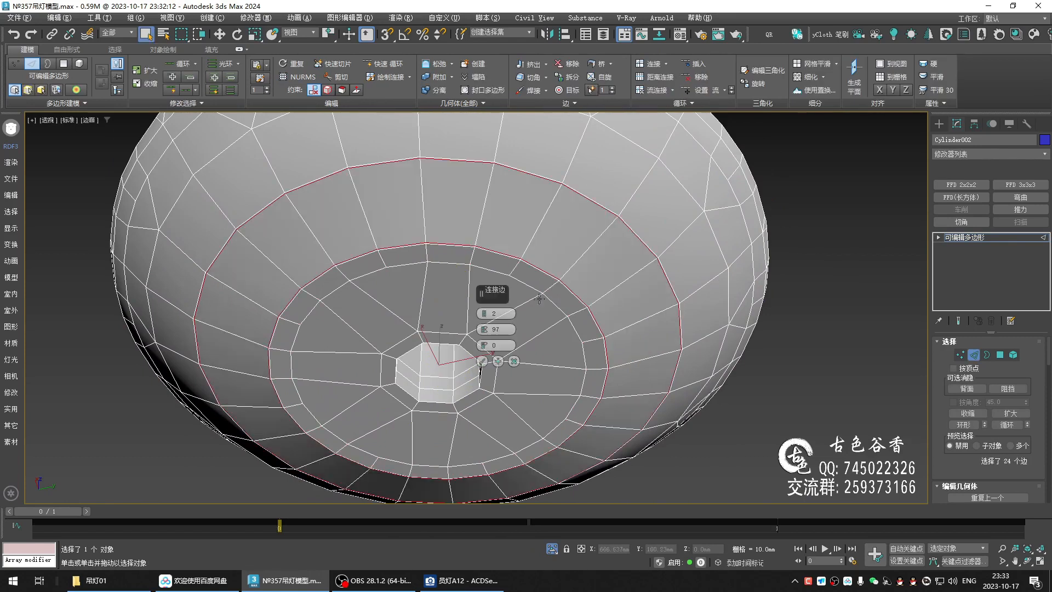
right_click(484, 315)
right_click(486, 327)
left_click_drag(484, 345, 511, 197)
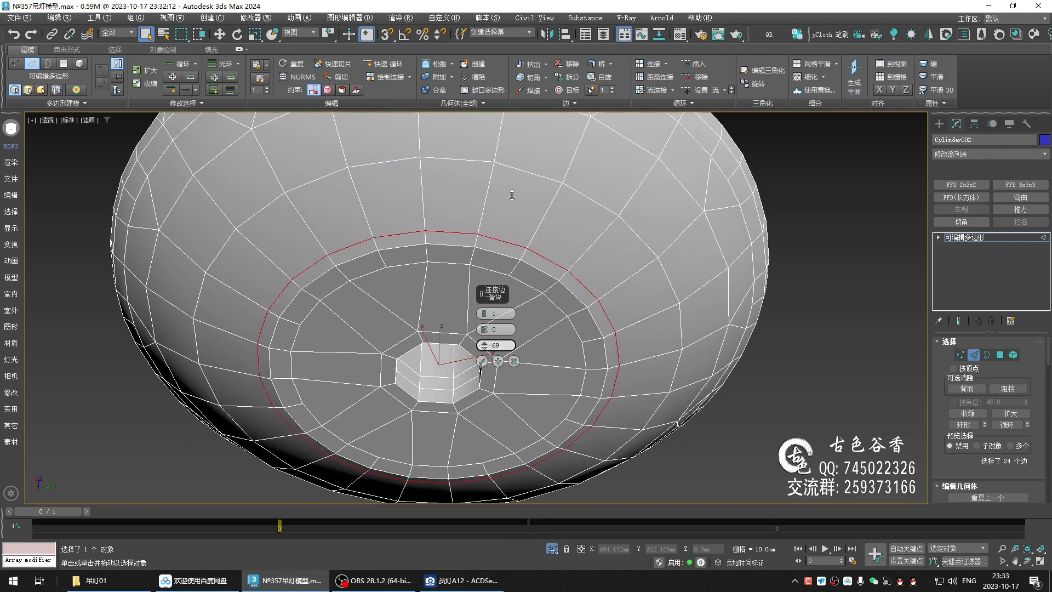
left_click(482, 360)
Preview the body with NURMS smoothing and inspect the bottom rim with and without edged faces
left_click(1022, 238)
key("ctrl+q")
left_click(798, 327)
key("F4")
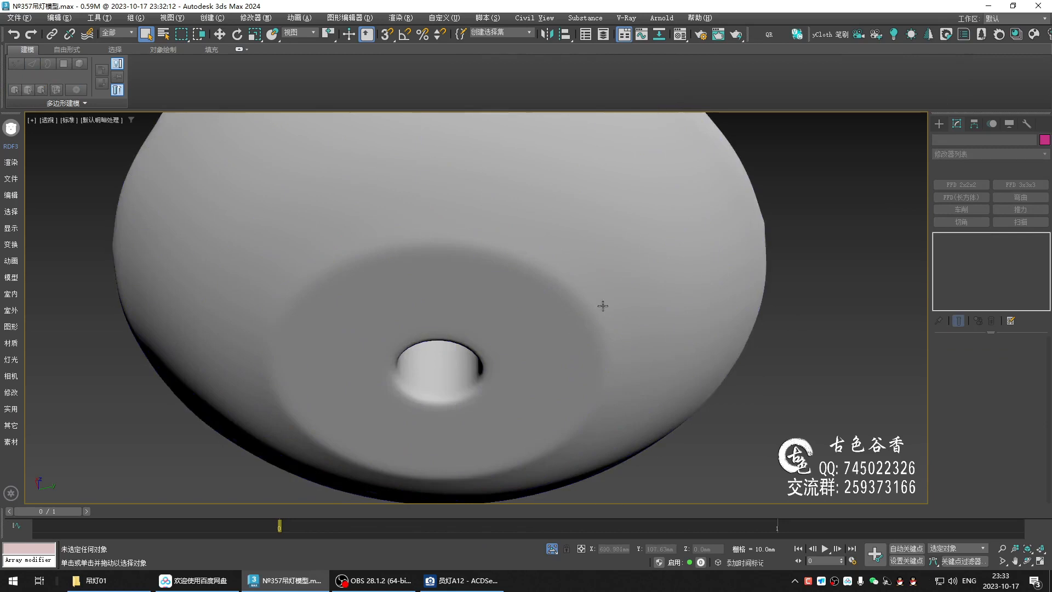
scroll(592, 299, "down", 2)
middle_click_drag(520, 311, 512, 301)
scroll(510, 298, "down", 2)
left_click_drag(411, 293, 413, 324)
key("Escape")
middle_click_drag(569, 281, 528, 293, "alt")
scroll(523, 298, "up", 3)
key("F4")
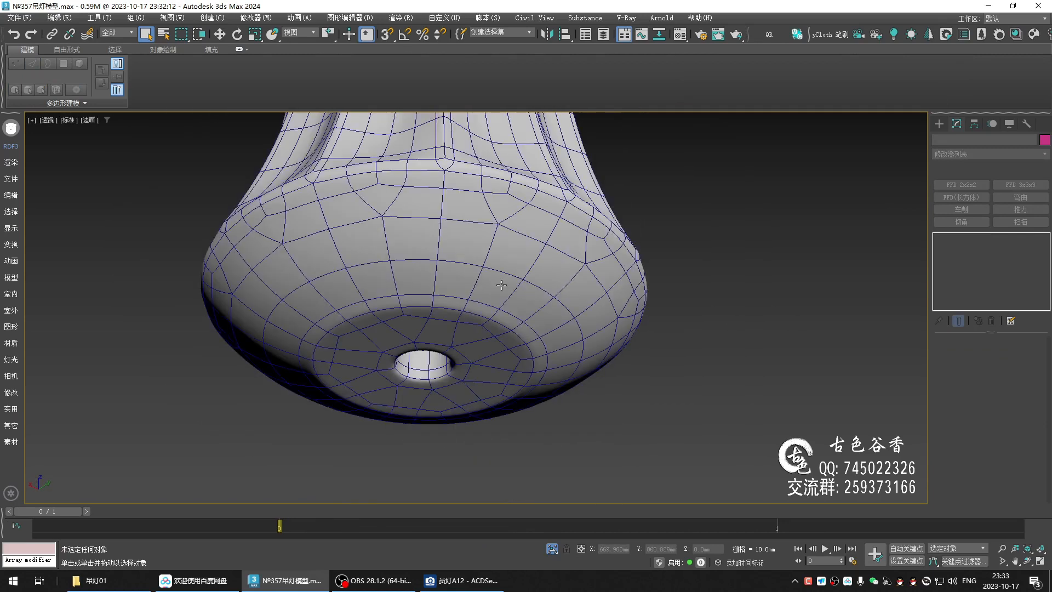
Select the added edge loop above the bottom rim and push it outward using the Normal constraint and relative offset values
left_click(495, 291)
key("2")
double_click(456, 302)
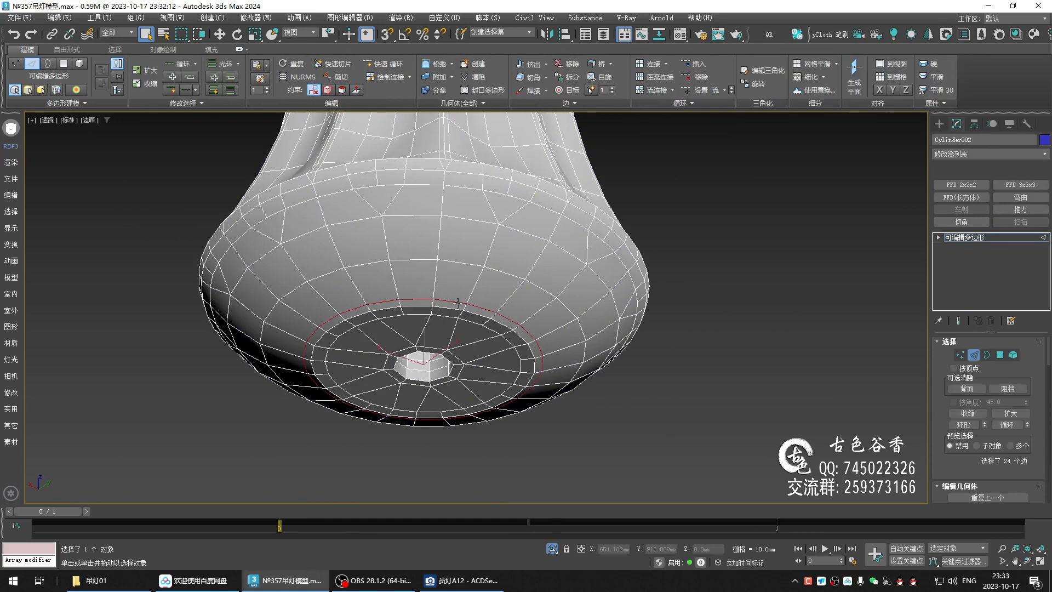
middle_click_drag(456, 303, 454, 303, "alt")
left_click(356, 90)
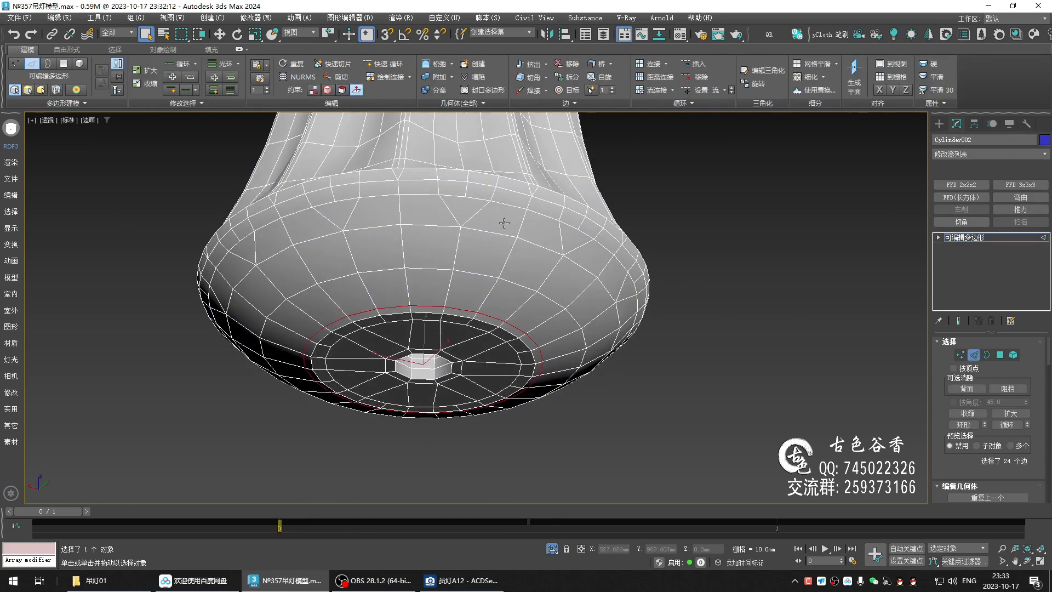
scroll(423, 300, "up", 2)
key("w")
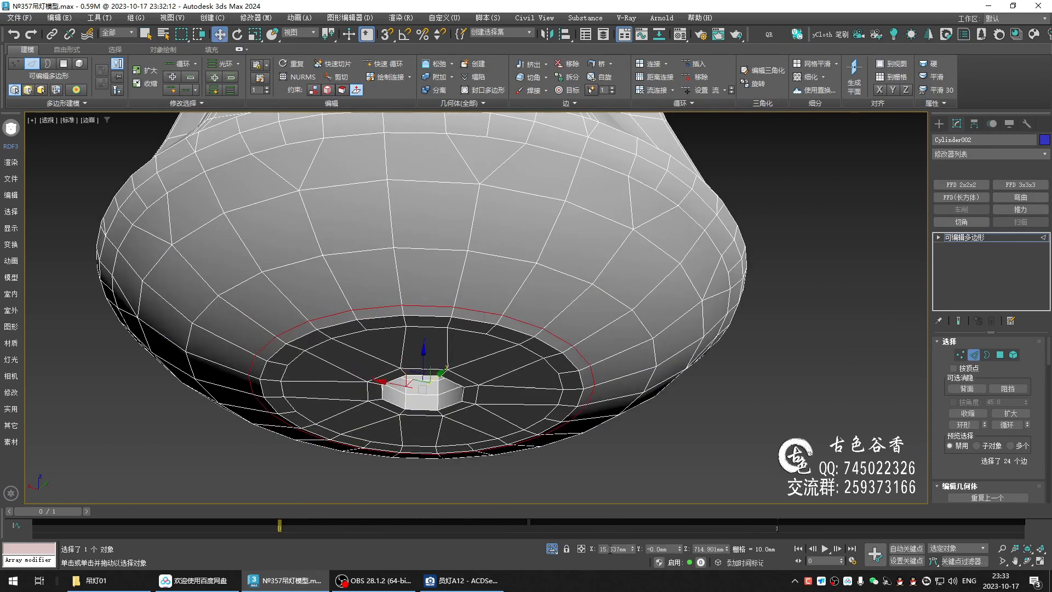
left_click(582, 548)
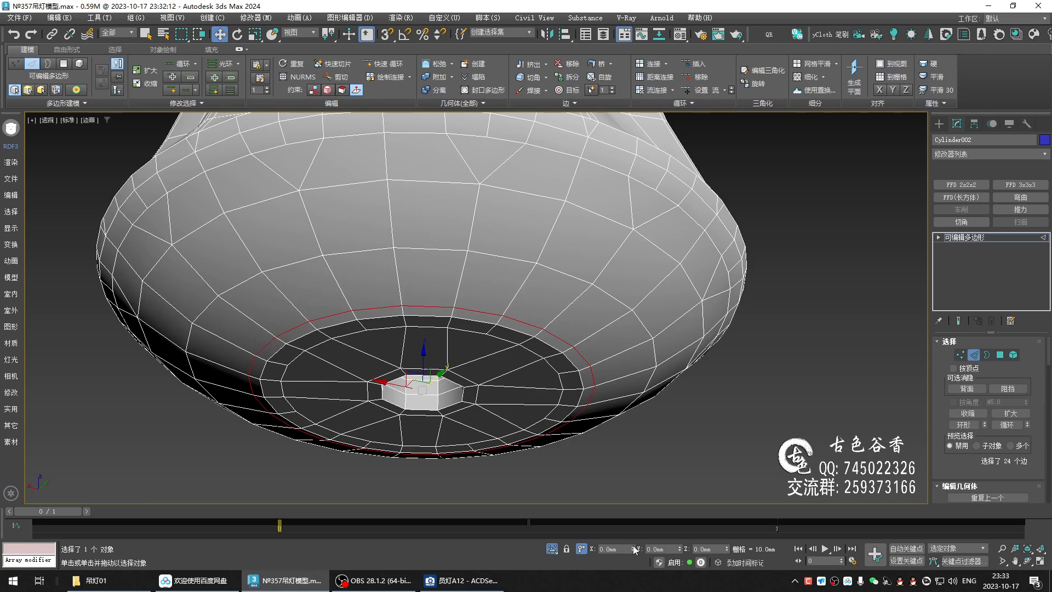
key("ctrl+q")
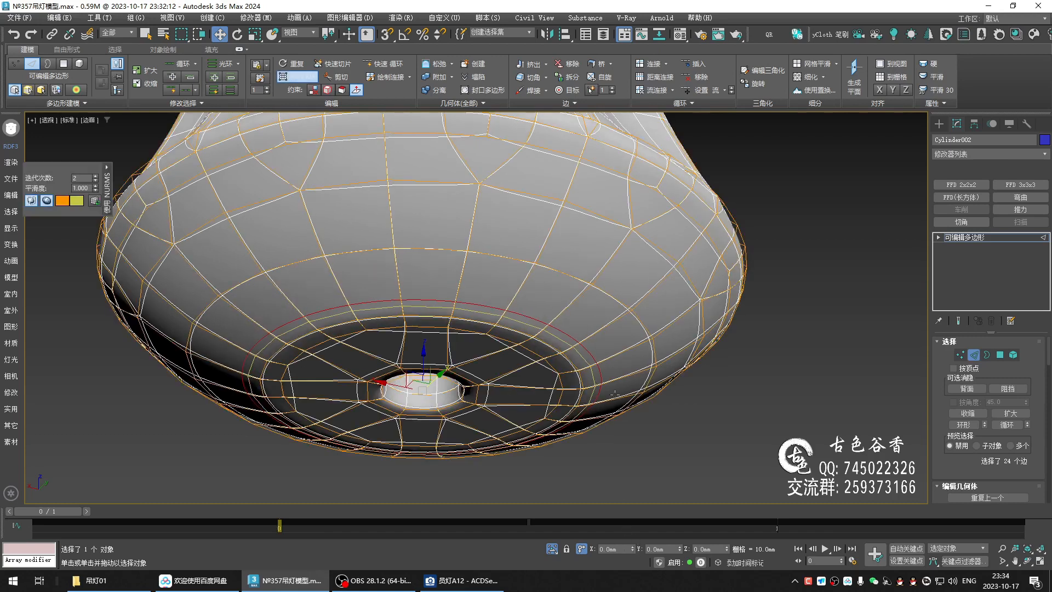
Examine the smoothed bottom rim from several distances without edges, then reselect the fluted body
left_click(978, 239)
left_click(785, 377)
key("F4")
scroll(724, 376, "down", 5)
mouse_move(574, 324)
middle_mouse_down("alt")
mouse_move(585, 347)
mouse_move(592, 324)
middle_mouse_up("alt")
scroll(634, 386, "up", 6)
key("F4")
left_click(582, 325)
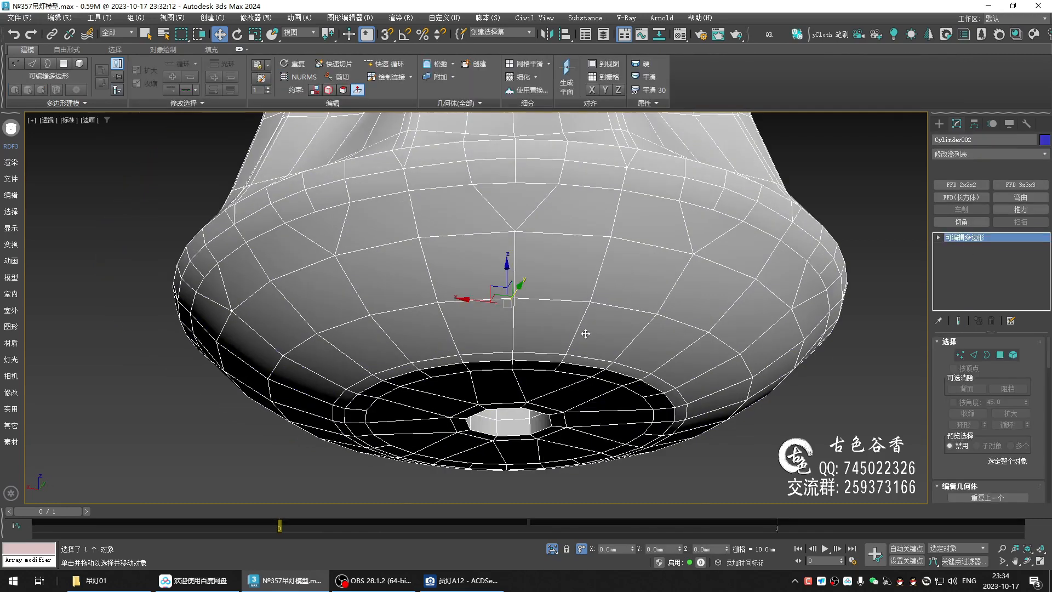
Reselect the edge loop above the bottom rim, fine-tune its offset and check the smoothed base
key("2")
double_click(532, 353)
middle_click_drag(542, 355, 516, 355, "alt")
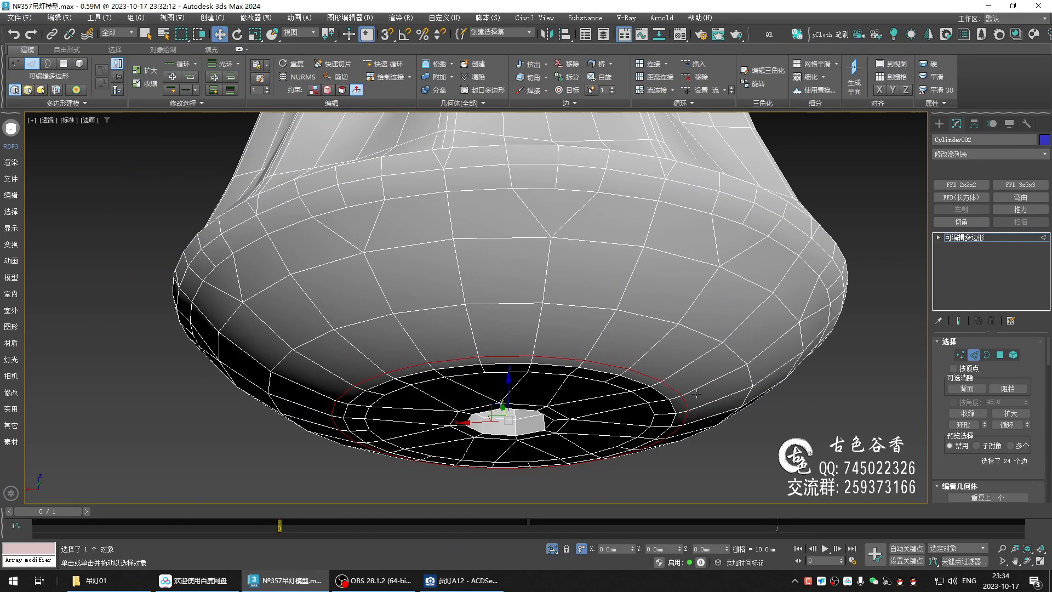
left_click(974, 239)
left_click(830, 419)
key("F4")
scroll(722, 407, "down", 5)
middle_click_drag(681, 343, 715, 379, "alt")
Switch to the maximized front view and show the reference image at frame 1 behind the model's edged wireframe
key("q")
key("alt+w")
left_click(755, 206)
key("alt+w")
scroll(506, 362, "down", 3)
middle_click_drag(510, 371, 500, 303)
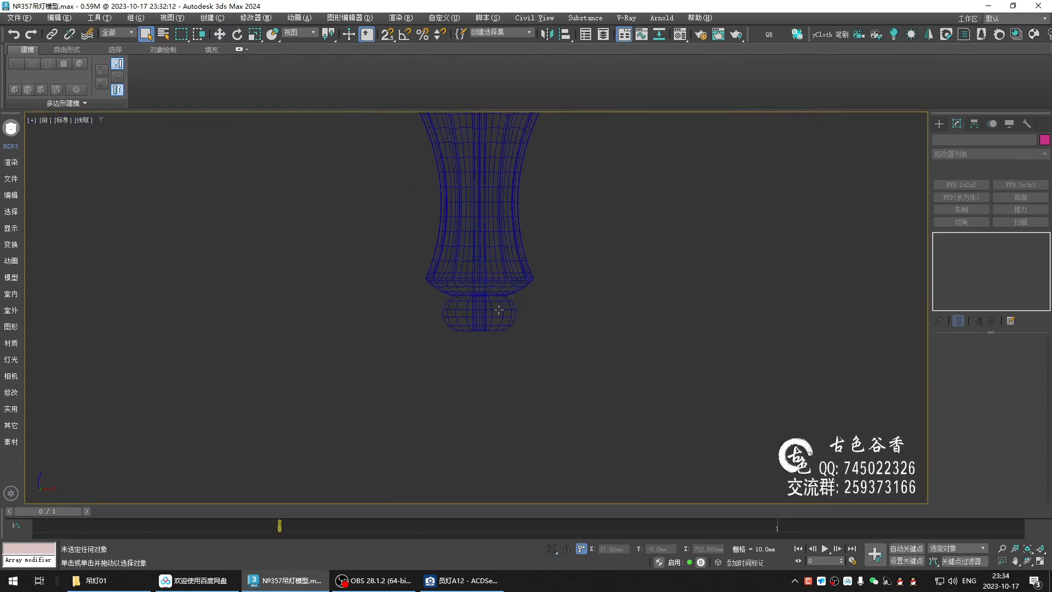
key("period")
scroll(498, 318, "up", 3)
key("F3")
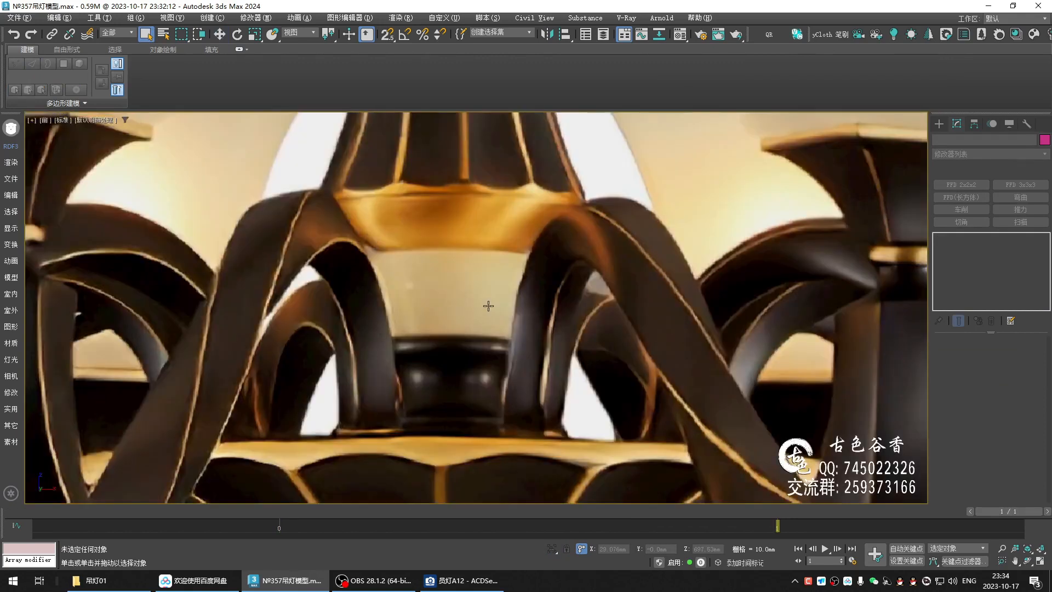
scroll(489, 304, "down", 3)
key("F4")
scroll(491, 309, "up", 4)
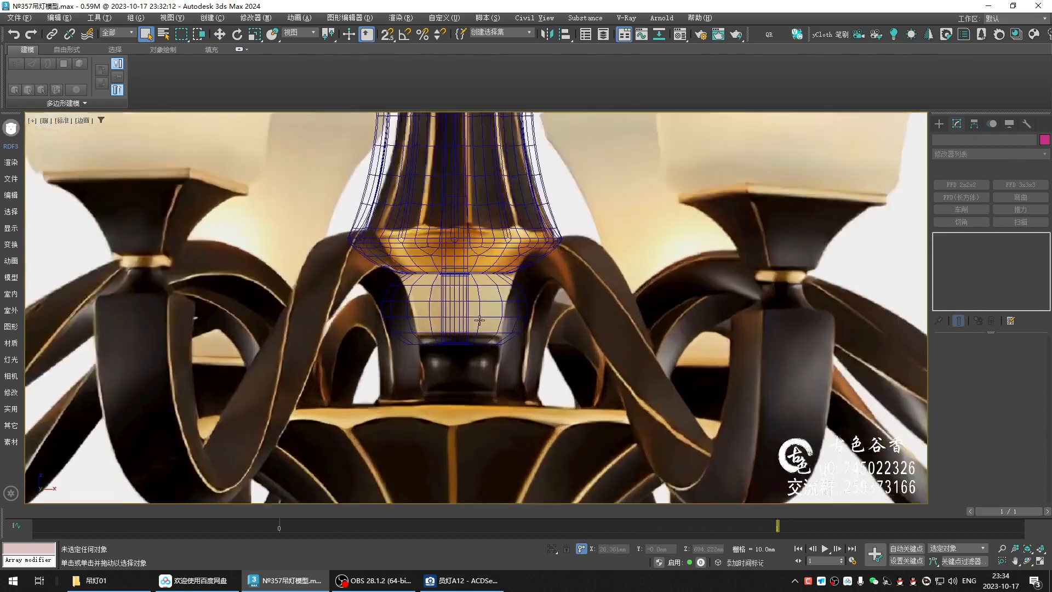
scroll(444, 355, "up", 2)
Apply FFD 2x2x2 to the sphere below the body, raise its lower control points to the dark collar's upper edge and collapse it
left_click(431, 273)
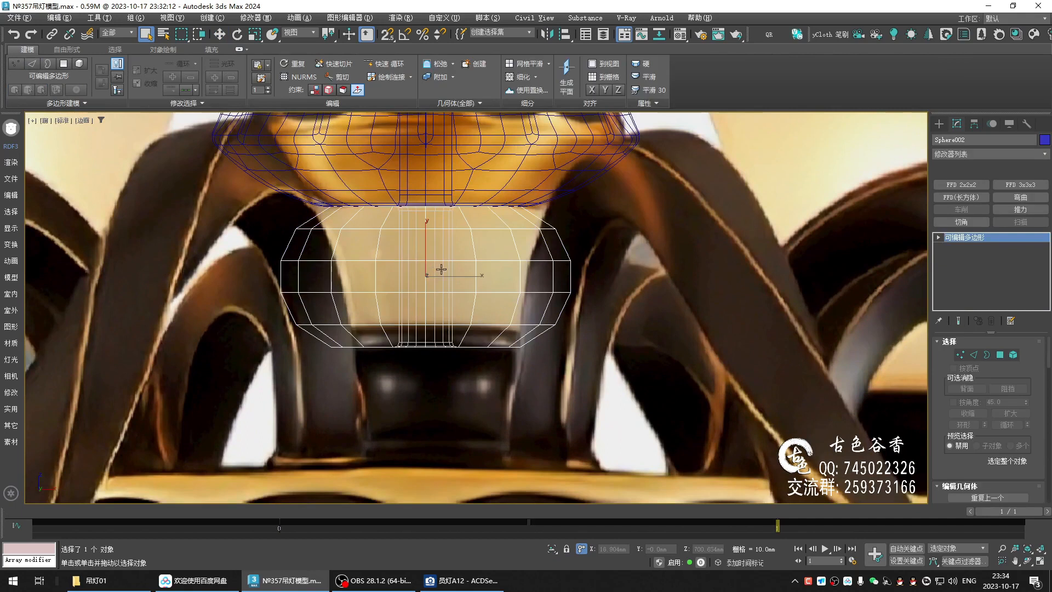
middle_click_drag(434, 270, 434, 305)
key("1")
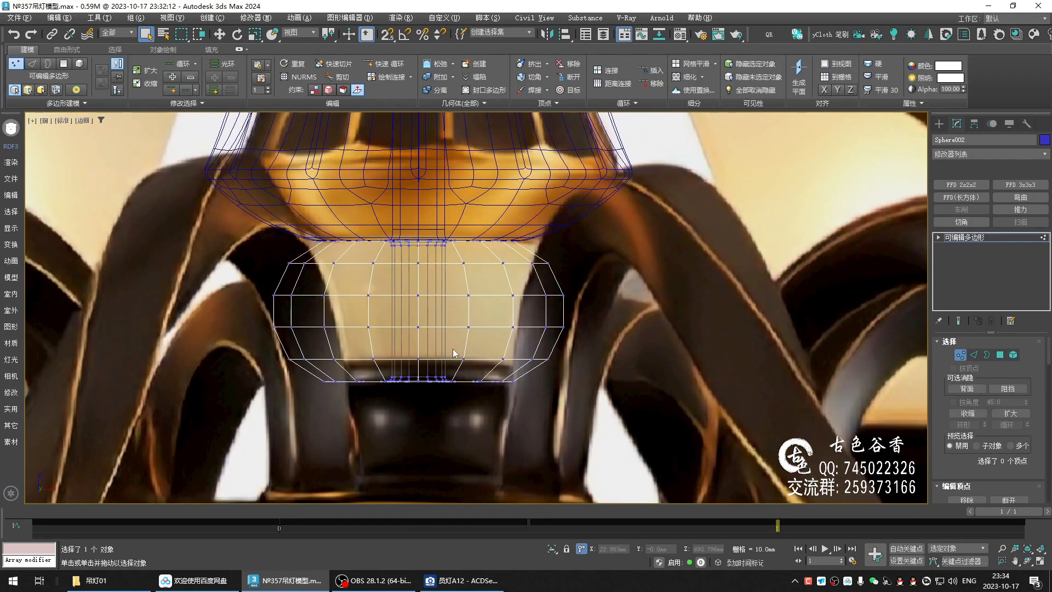
scroll(453, 349, "down", 2)
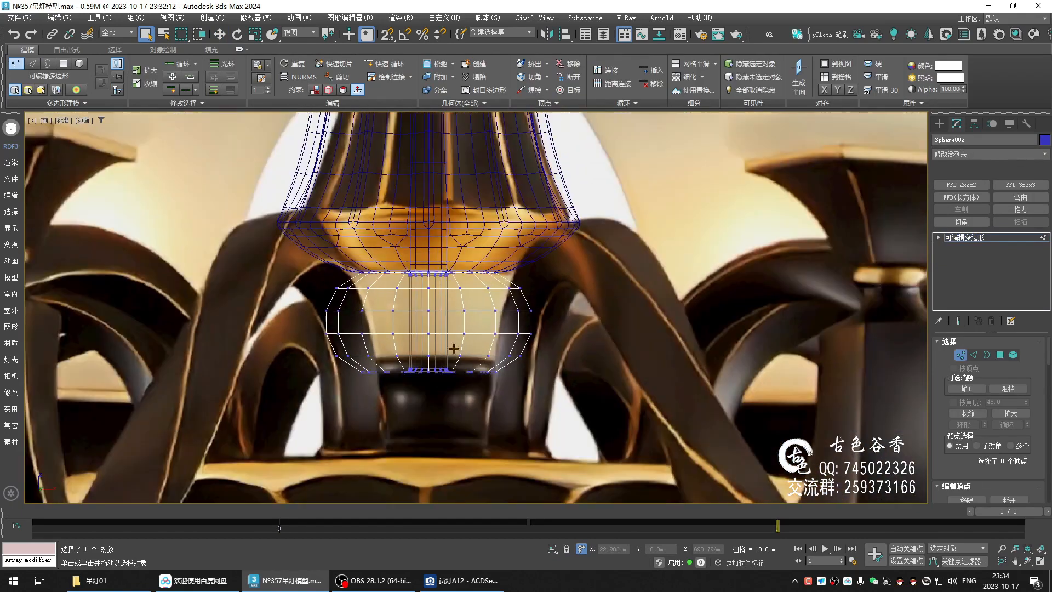
left_click(959, 184)
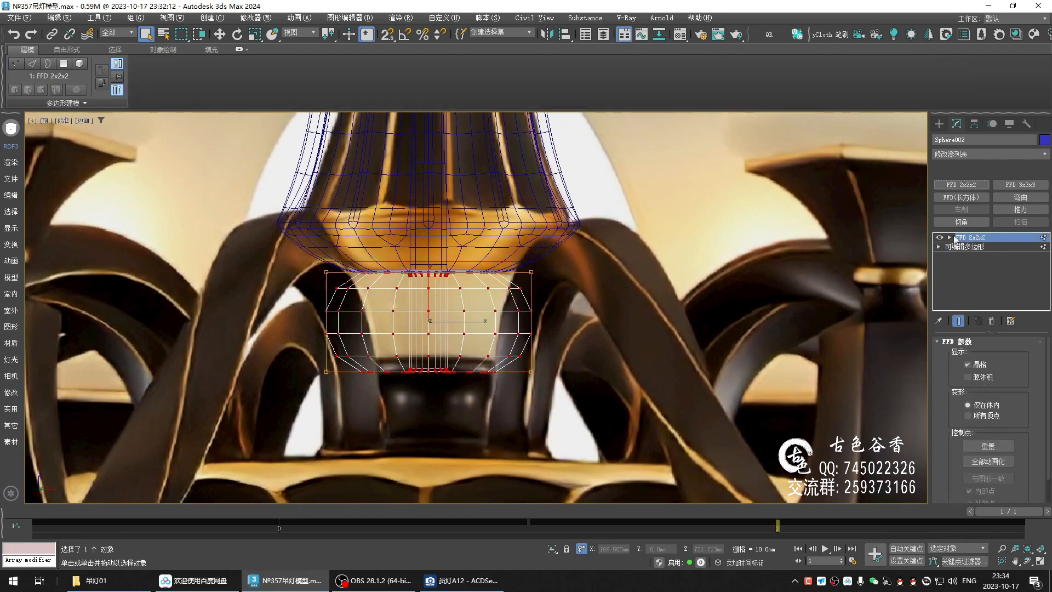
left_click(948, 237)
left_click(970, 247)
key("w")
scroll(358, 338, "up", 4)
left_click_drag(497, 366, 504, 341)
middle_click_drag(624, 362, 559, 344)
key("alt+e")
key("q")
scroll(559, 344, "down", 2)
Preview the shortened sphere with 1 iteration of NURMS smoothing and restore the unsmoothed mesh
key("ctrl+BackSpace")
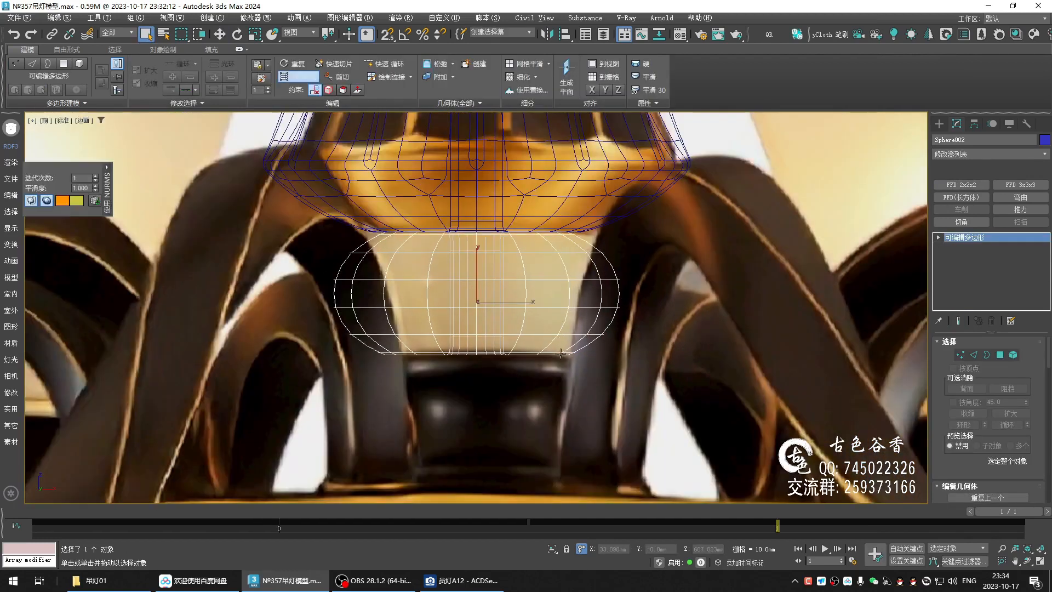
key("ctrl+BackSpace")
key("ctrl+BackSpace")
key("ctrl+BackSpace")
key("ctrl+BackSpace")
key("ctrl+BackSpace")
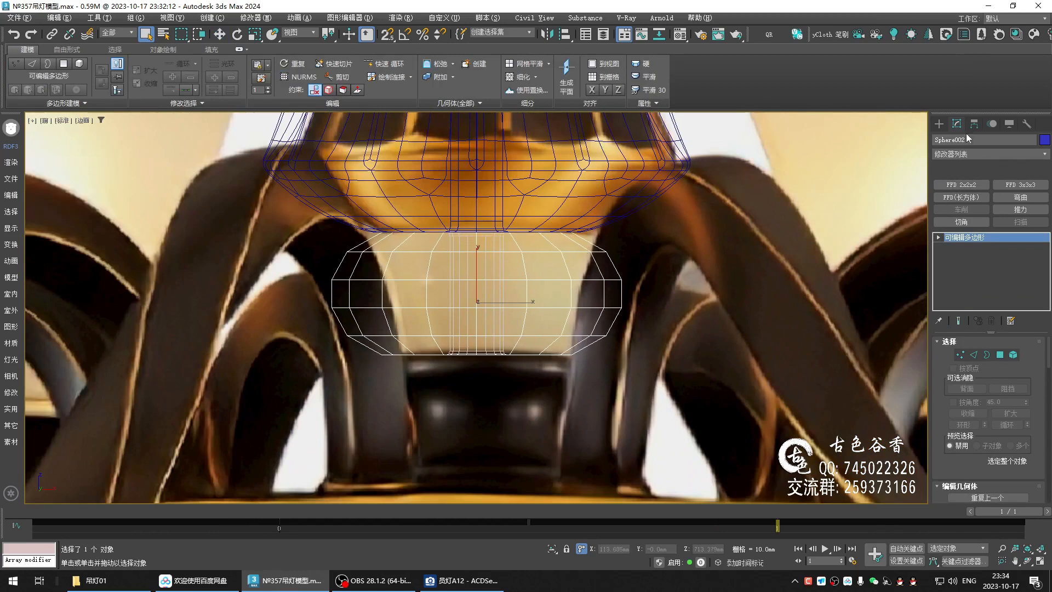
Draw a snapped rectangle from the centre of the sphere's base over half of the dark collar, down to the gold rim
left_click(939, 124)
left_click(991, 211)
middle_click_drag(567, 340, 543, 231)
scroll(528, 273, "up", 2)
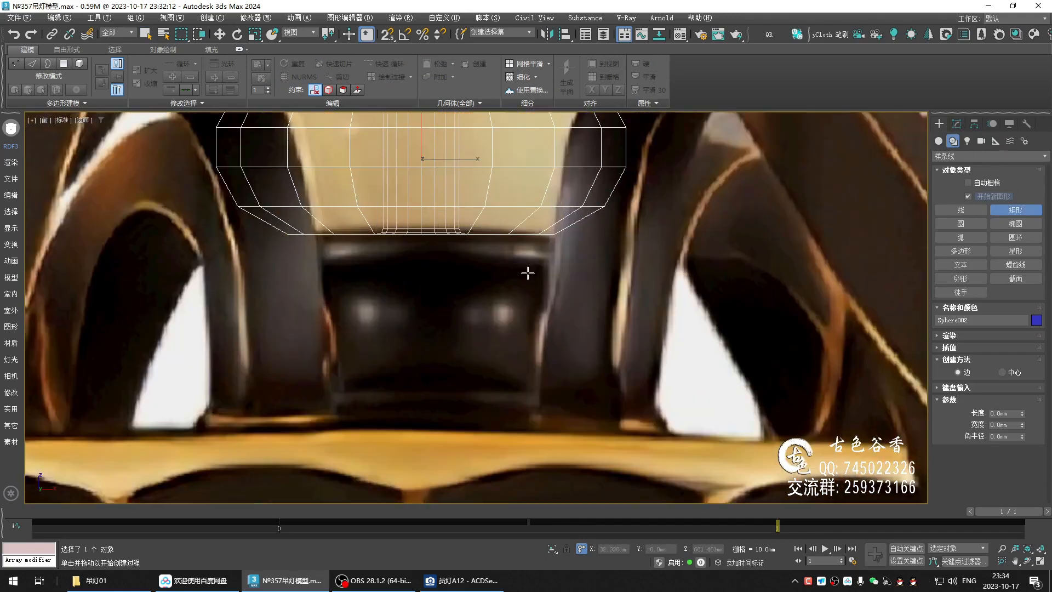
middle_click_drag(477, 251, 469, 225)
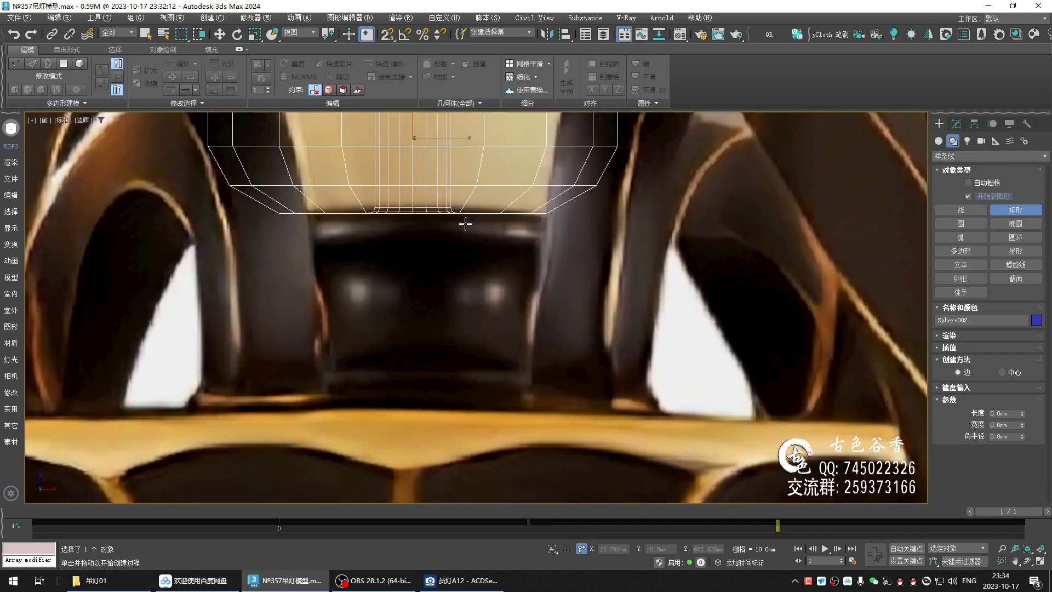
key("s")
left_click_drag(413, 213, 547, 406)
right_click(547, 407)
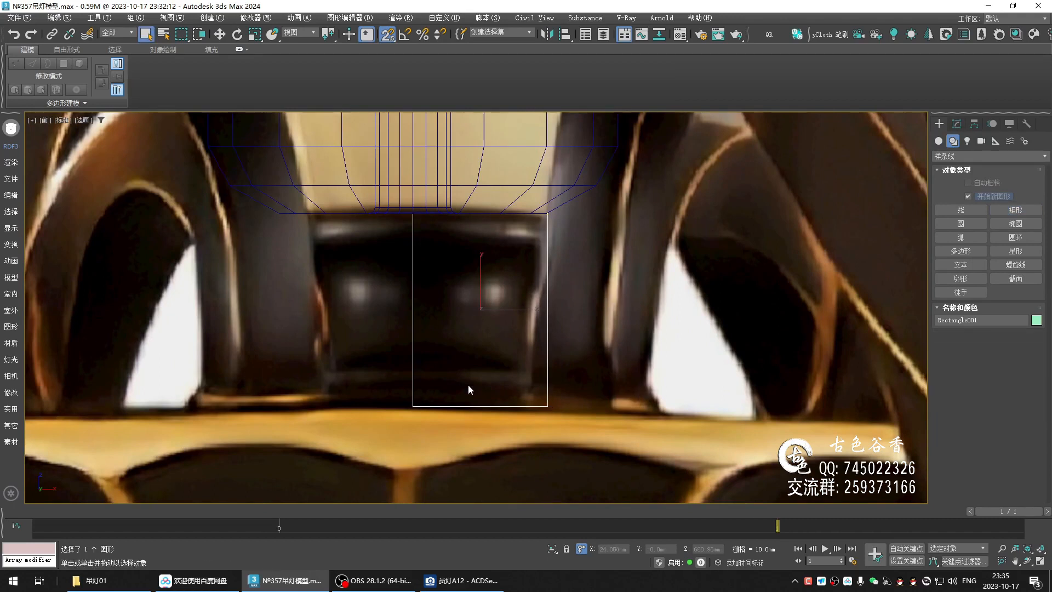
scroll(468, 388, "down", 3)
scroll(469, 367, "up", 3)
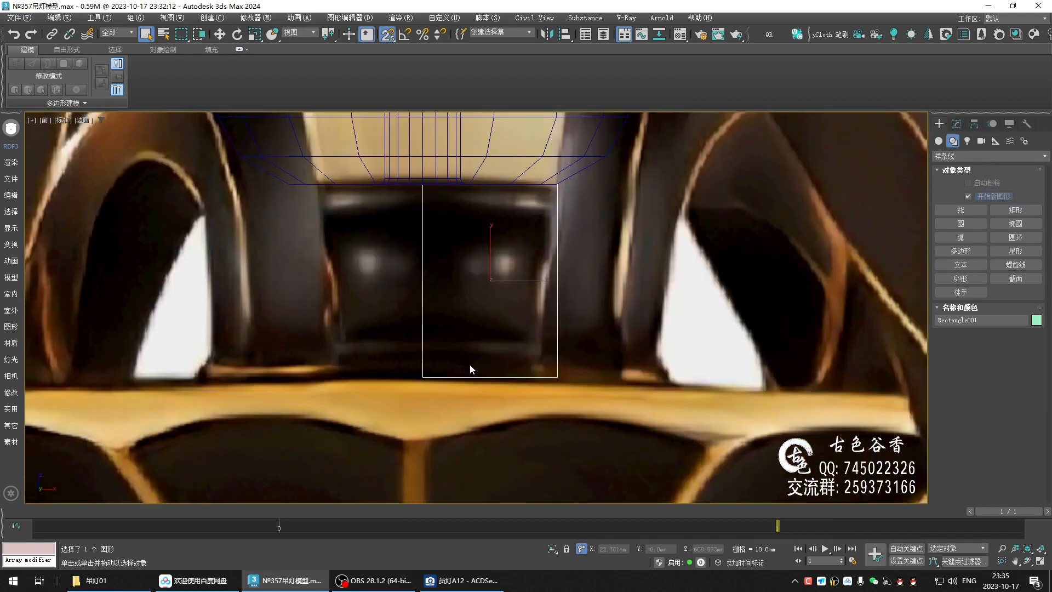
Convert the rectangle to an editable spline and set all its vertices to Corner
key("alt+c")
key("1")
key("ctrl+a")
right_click(470, 323)
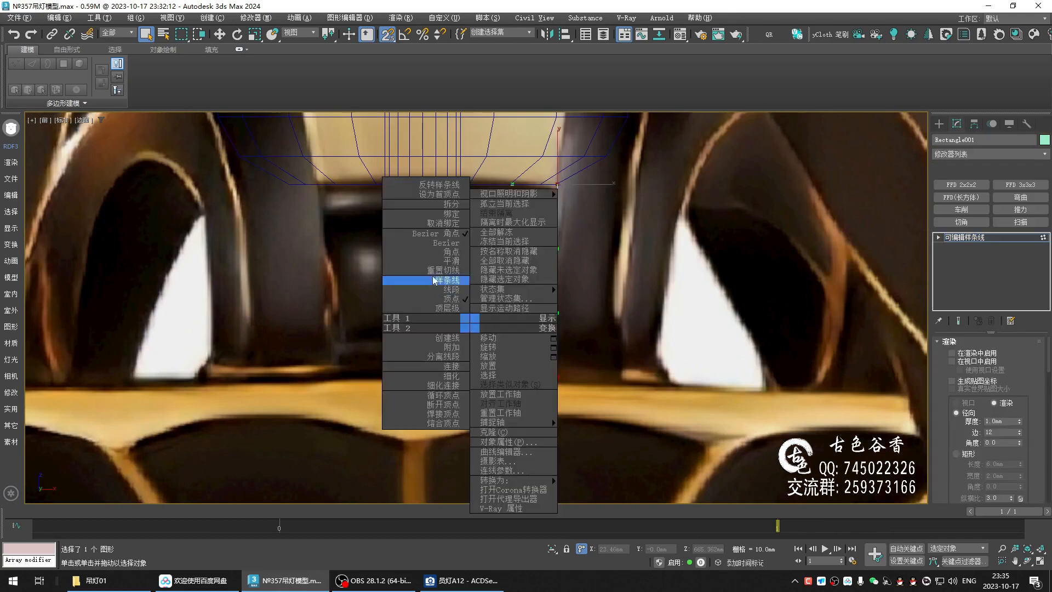
left_click(445, 251)
Lower the rectangle's two bottom vertices to meet the gold rim in the reference
scroll(504, 404, "up", 3)
key("w")
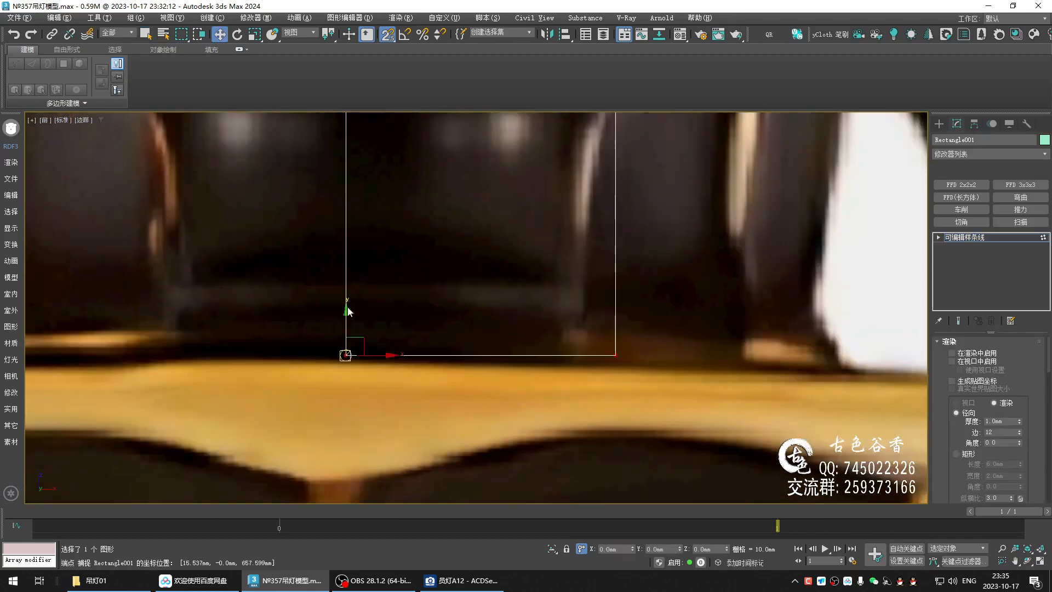
left_click_drag(345, 355, 374, 367)
scroll(484, 445, "down", 4)
key("q")
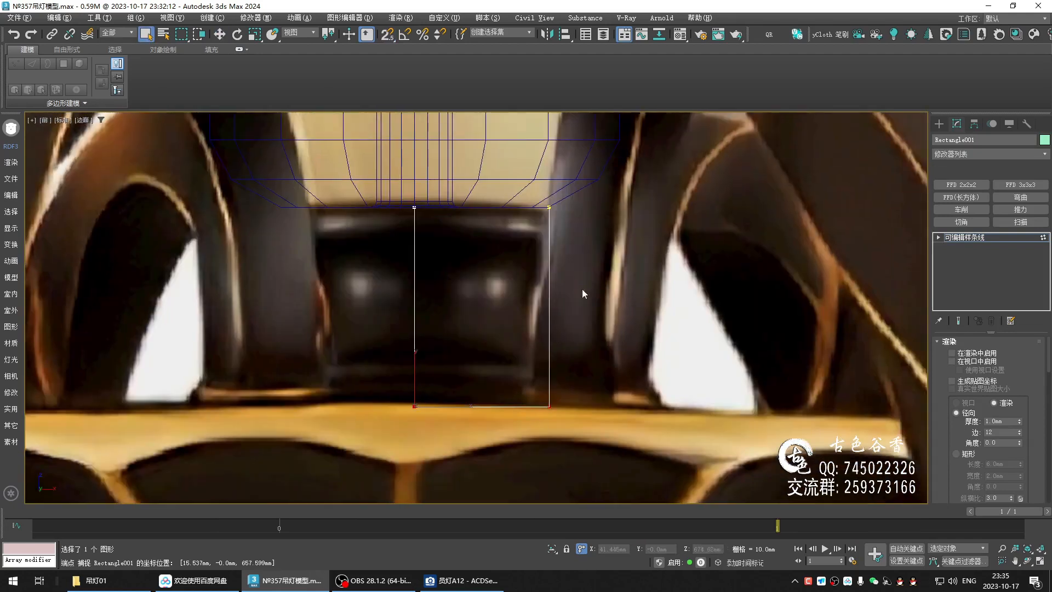
Refine the rectangle's outer edge with one vertex near its upper corner and one near its lower corner
scroll(952, 440, "down", 5)
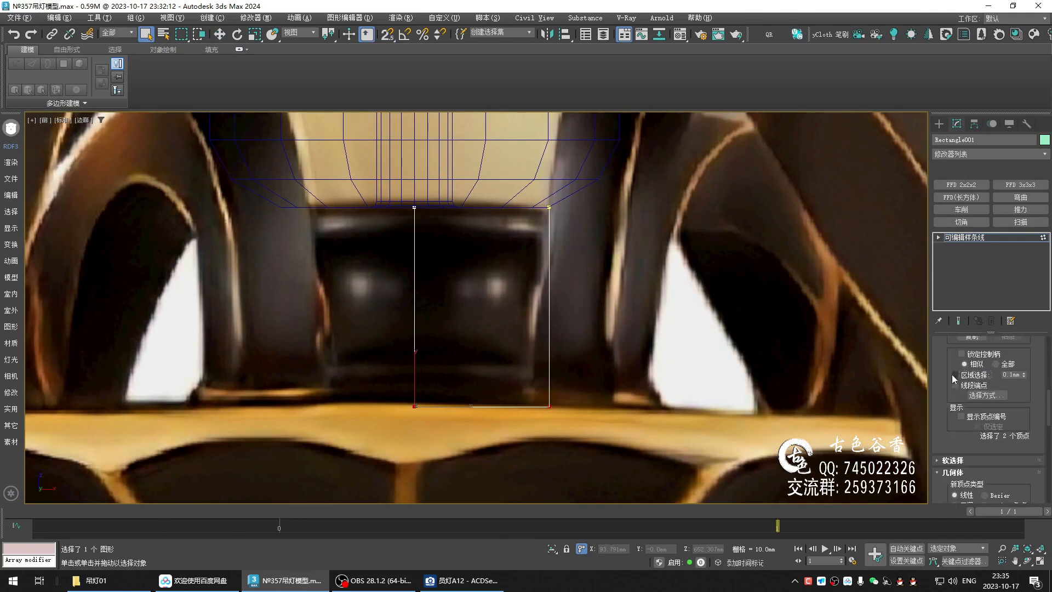
left_click_drag(942, 364, 940, 217)
left_click(967, 427)
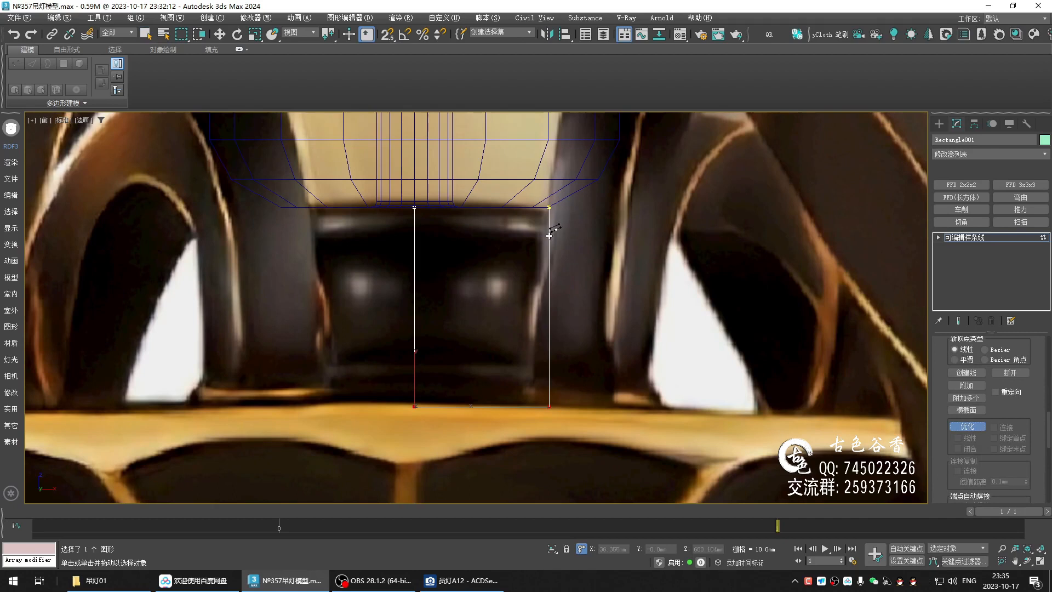
left_click(549, 377)
right_click(616, 397)
middle_click_drag(575, 289, 579, 309)
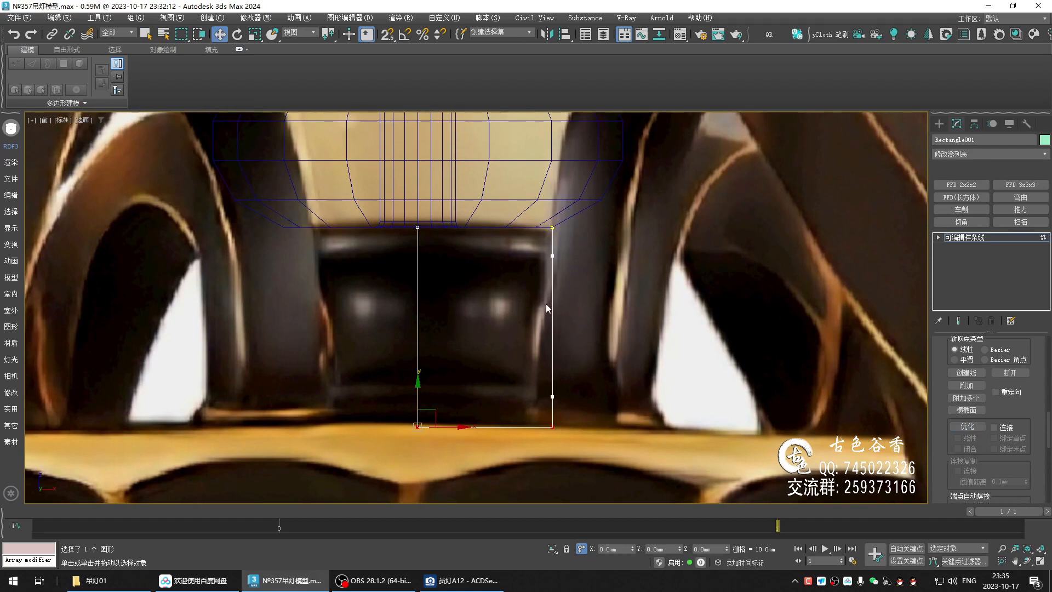
Set the two added vertices to Bezier Corner and adjust their handles to curve the edge between them inward along the collar
left_click_drag(590, 377, 485, 353)
scroll(567, 320, "up", 1)
scroll(561, 319, "down", 1)
left_click_drag(577, 301, 554, 229)
scroll(548, 249, "up", 1)
middle_click_drag(555, 356, 568, 289)
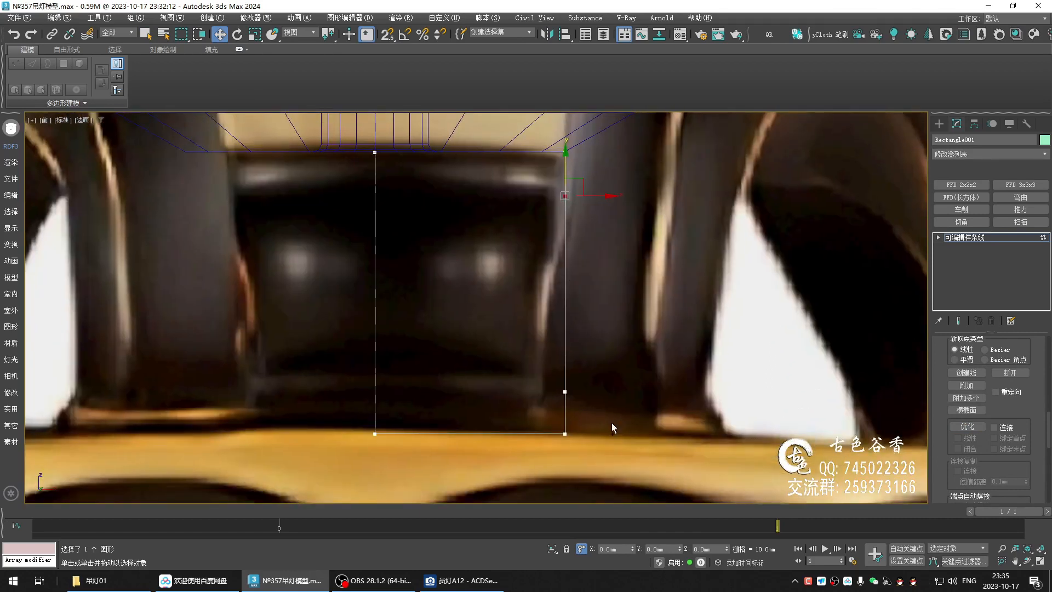
right_click(570, 366)
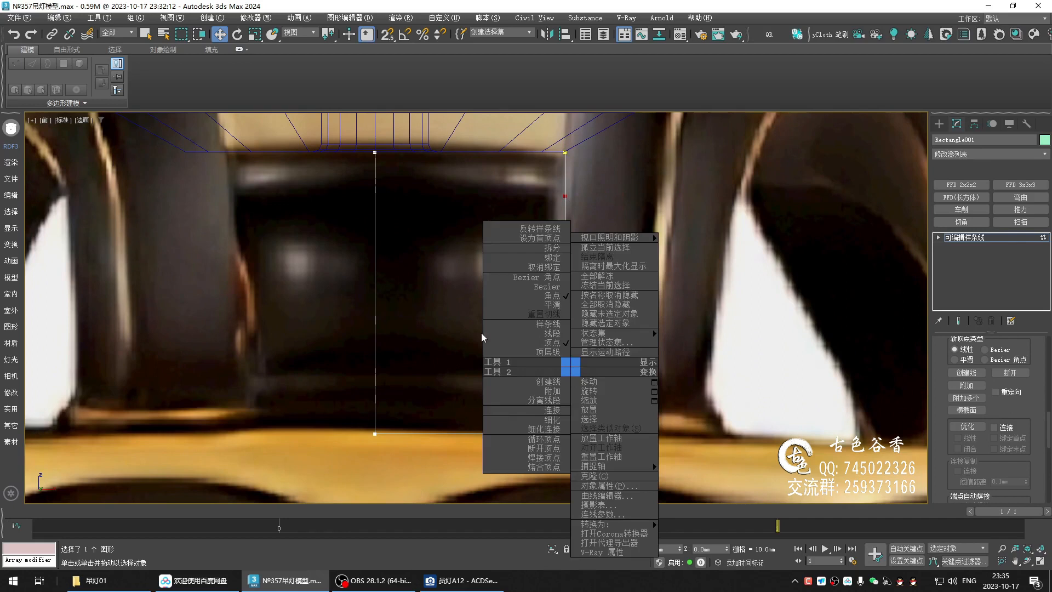
left_click(531, 278)
middle_click_drag(564, 271, 564, 293)
left_click_drag(563, 285, 524, 290)
left_click_drag(565, 349, 529, 355)
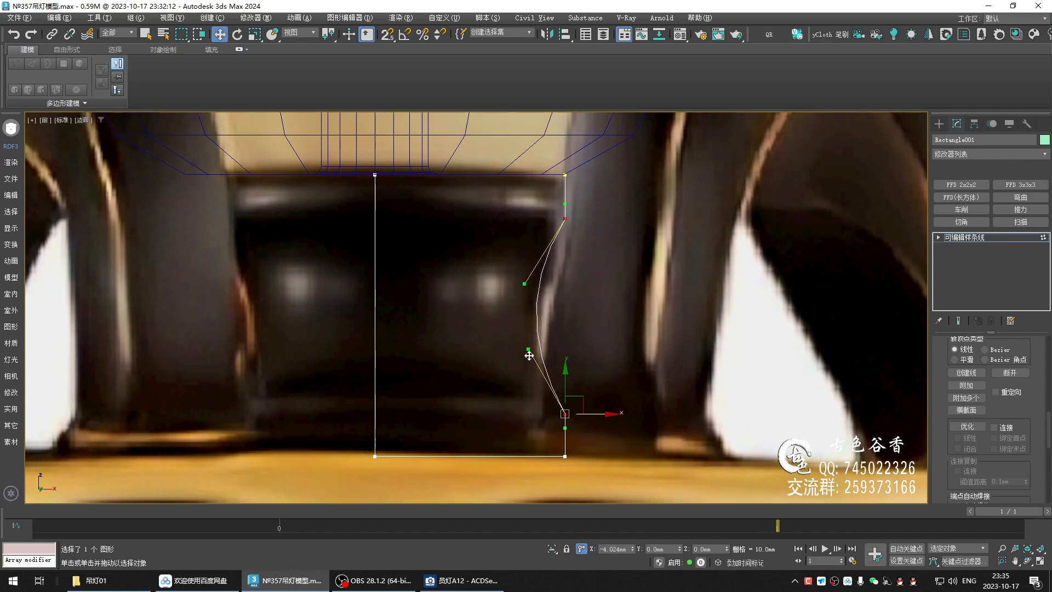
Move the profile's two lower outer vertices inward to the width of the collar's base in the reference
middle_click_drag(529, 355, 522, 274)
left_click_drag(588, 376, 566, 377)
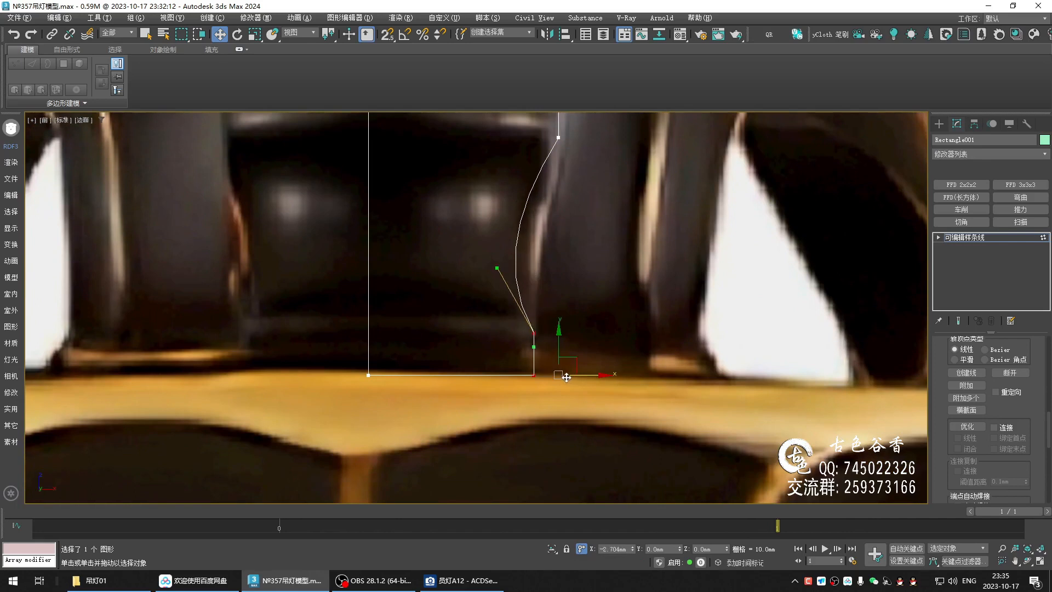
scroll(537, 377, "down", 2)
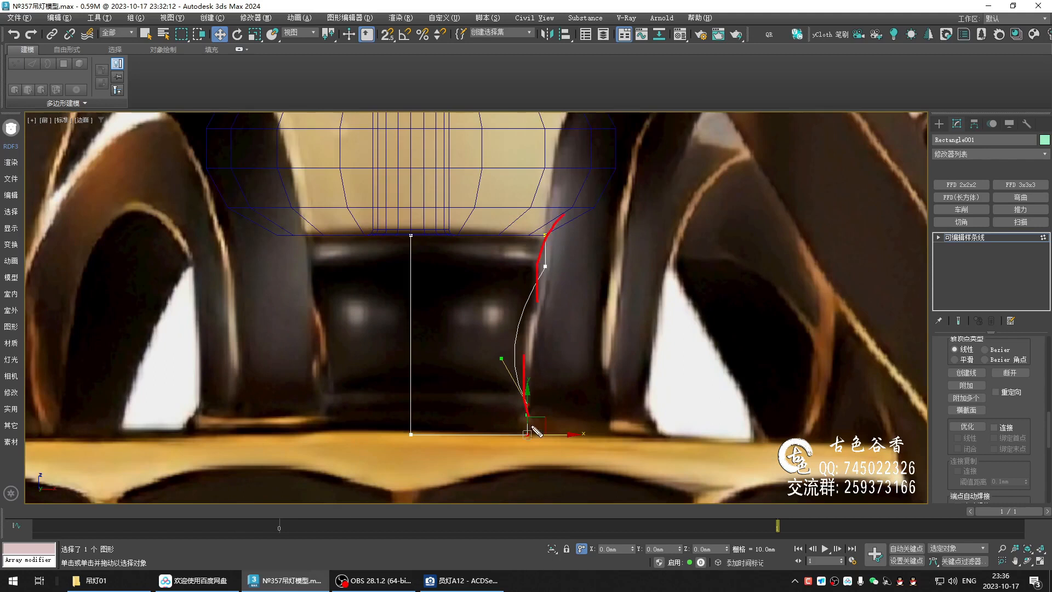
Adjust the upper Bezier handle of the profile's lower curve vertex to match the collar's inward curve in the reference
middle_click_drag(527, 406, 524, 388)
scroll(525, 389, "up", 2)
scroll(540, 413, "up", 2)
middle_click_drag(461, 266, 460, 383)
left_click_drag(460, 383, 484, 384)
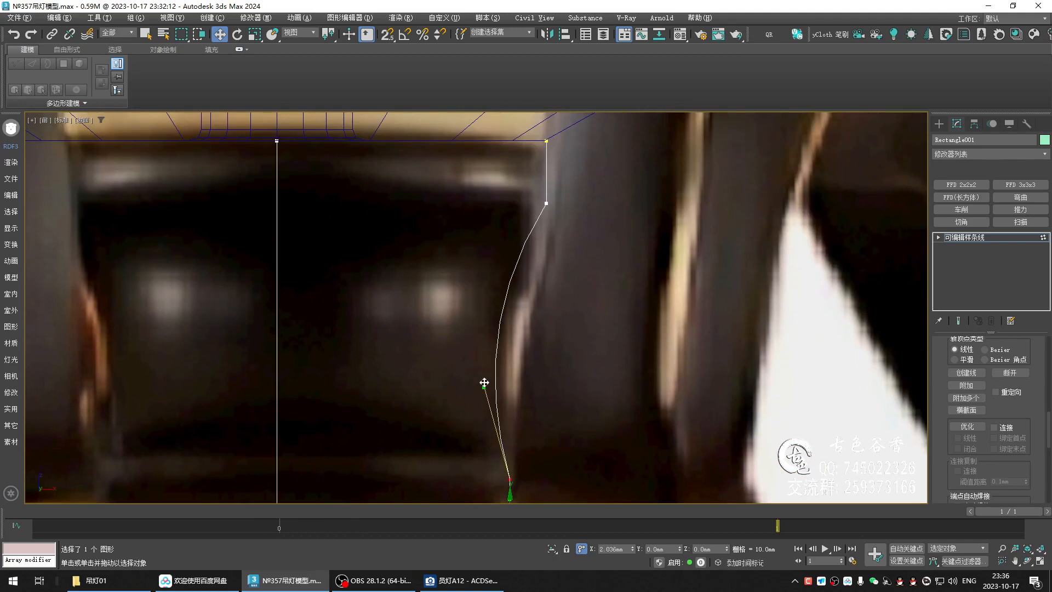
scroll(535, 305, "down", 3)
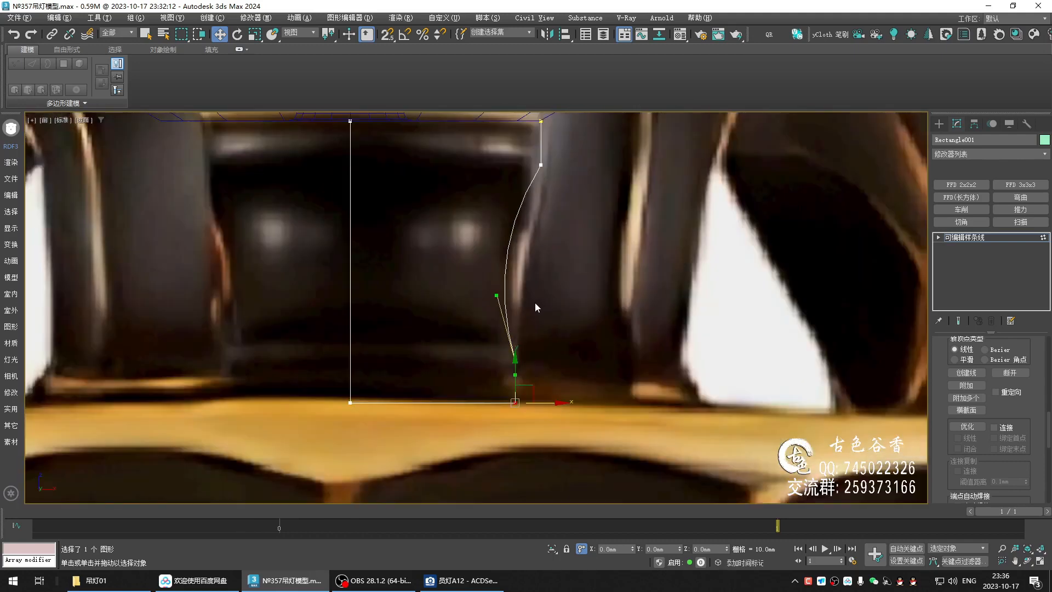
left_click_drag(496, 296, 493, 296)
Raise the profile's lower curve vertex slightly and fine-tune its upper handle so the curve follows the collar's waist
left_click(515, 360)
scroll(481, 380, "down", 3)
scroll(478, 386, "up", 4)
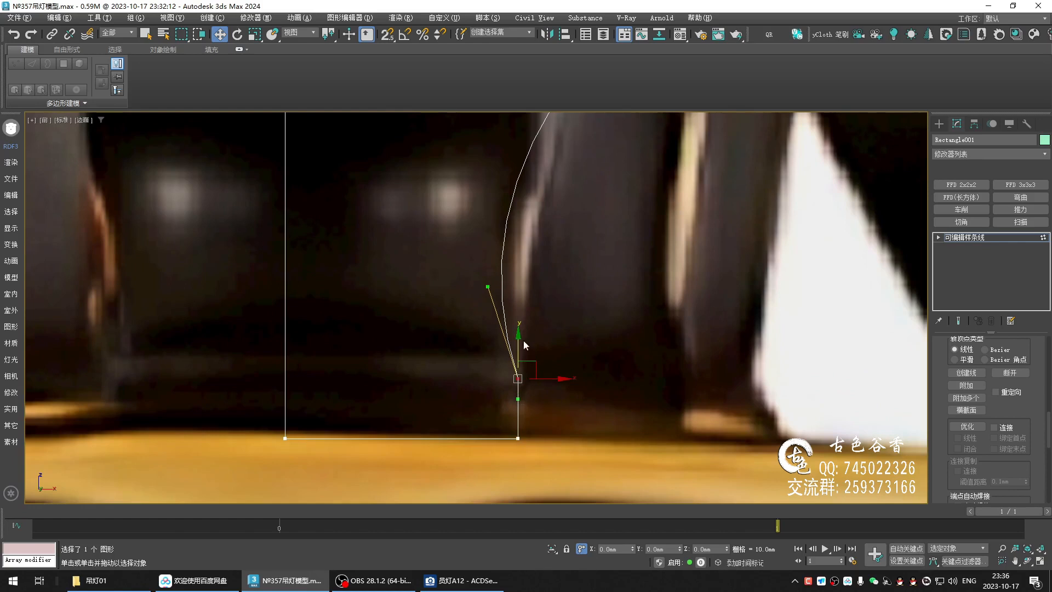
left_click_drag(519, 340, 519, 338)
left_click_drag(485, 285, 484, 291)
scroll(544, 293, "down", 2)
middle_click_drag(561, 252, 534, 314)
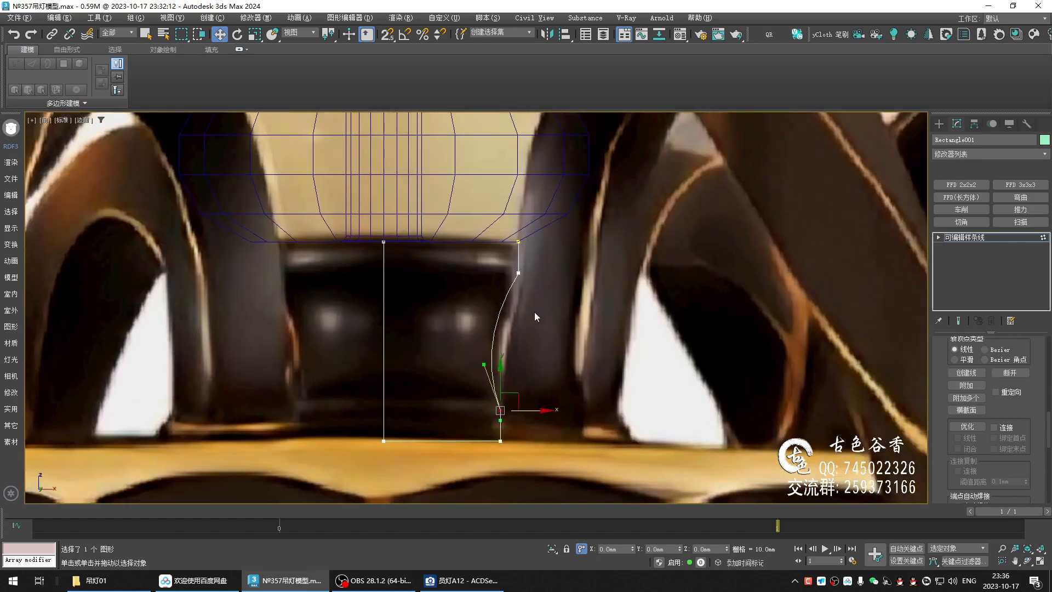
Move the two vertices of the profile's inner vertical edge outward, leaving a gap from the collar's centreline
middle_click_drag(382, 269, 385, 271)
key("2")
key("q")
left_click(387, 345)
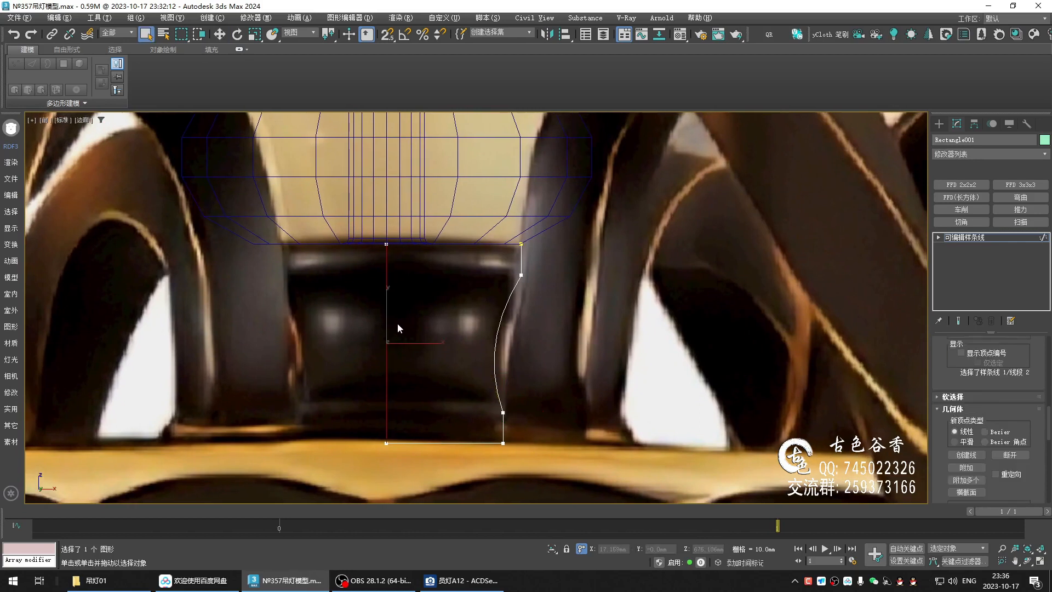
middle_click_drag(398, 324, 397, 299)
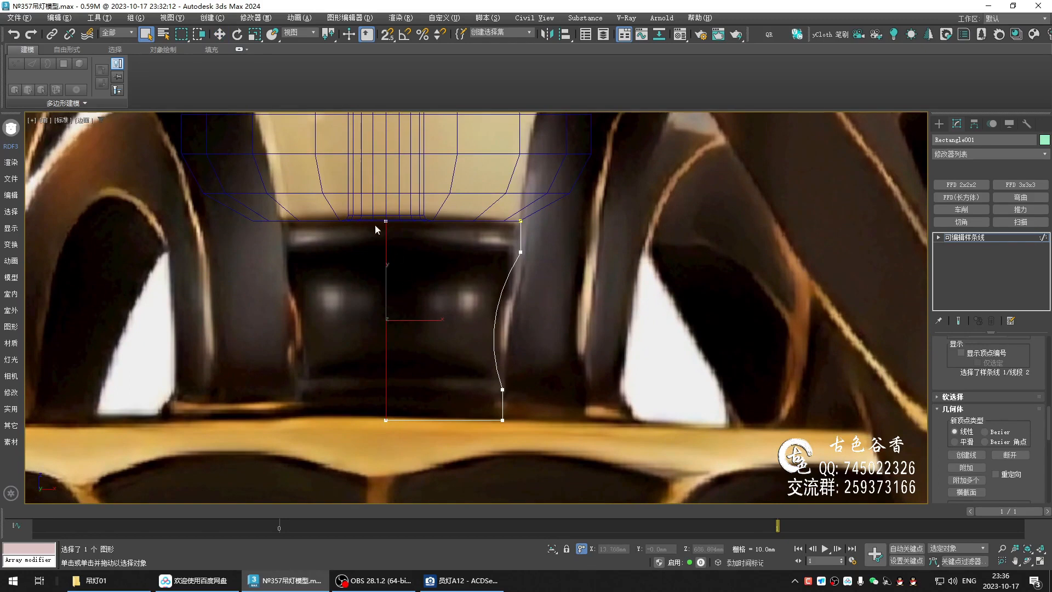
key("1")
key("w")
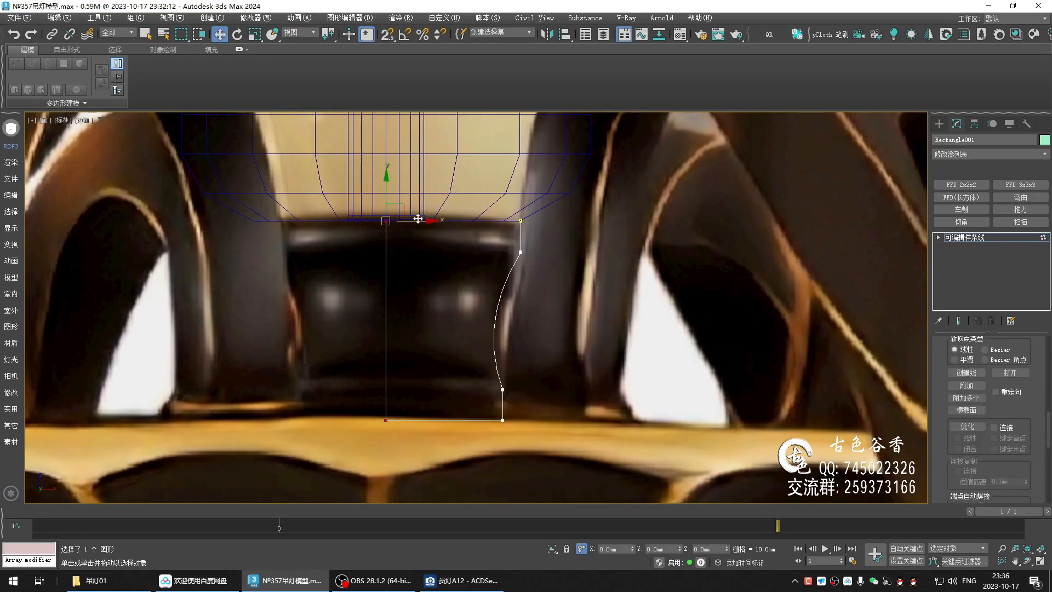
left_click_drag(417, 220, 452, 227)
scroll(444, 221, "up", 4)
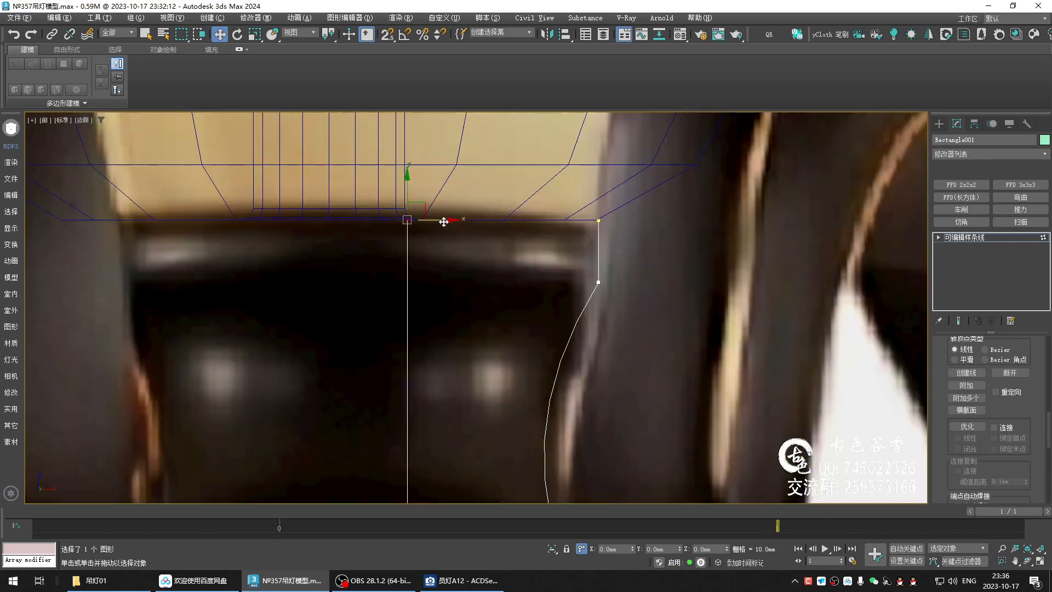
scroll(442, 225, "down", 5)
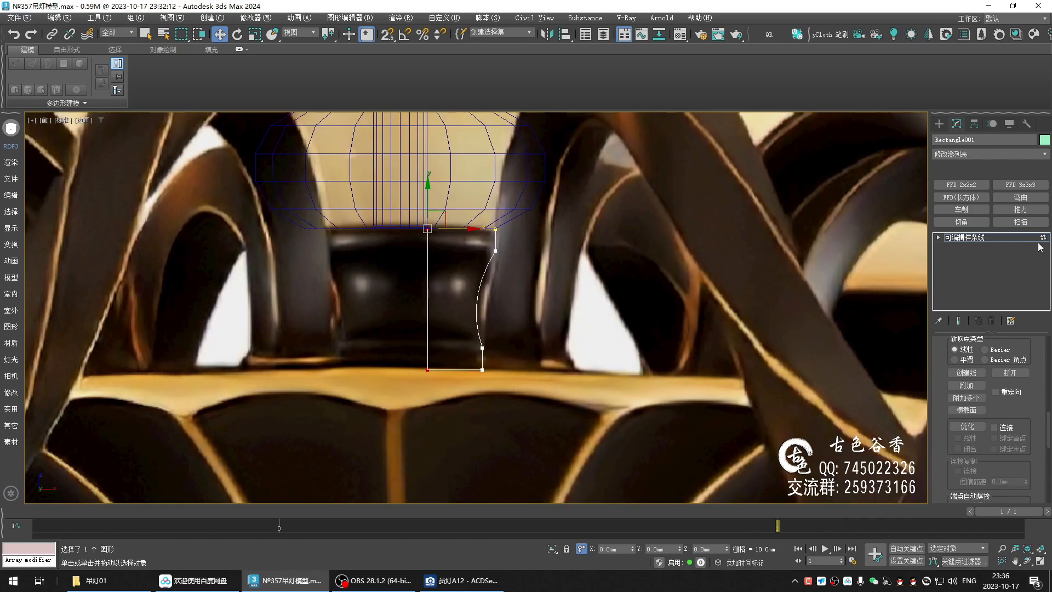
Lathe the collar profile with minimum alignment and shift the Lathe axis about -5.8 mm in X to fit the reference width
left_click(971, 210)
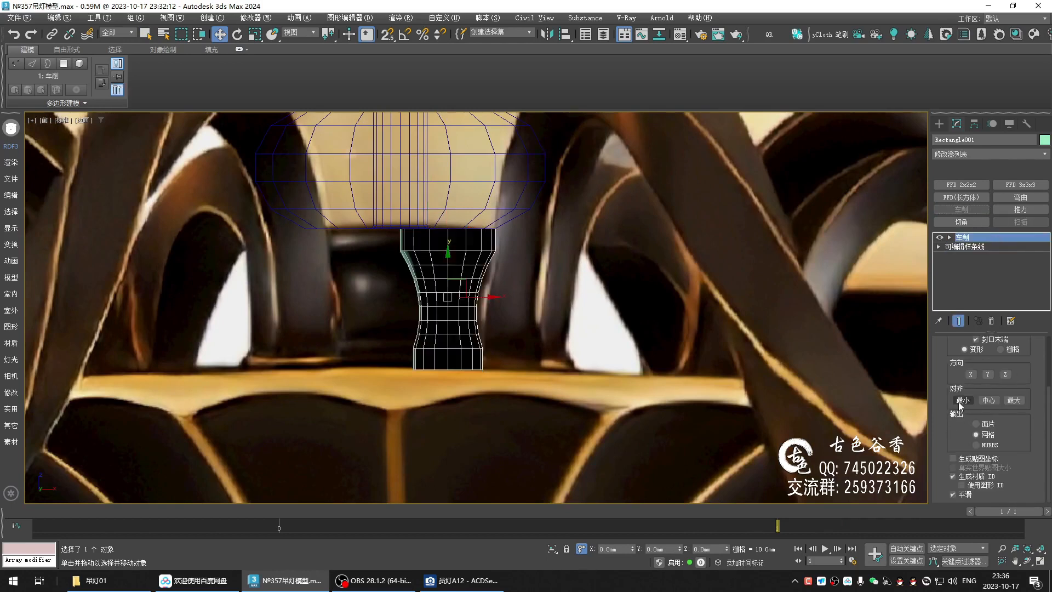
left_click(956, 401)
left_click(949, 237)
left_click(964, 247)
middle_click_drag(499, 287, 537, 295)
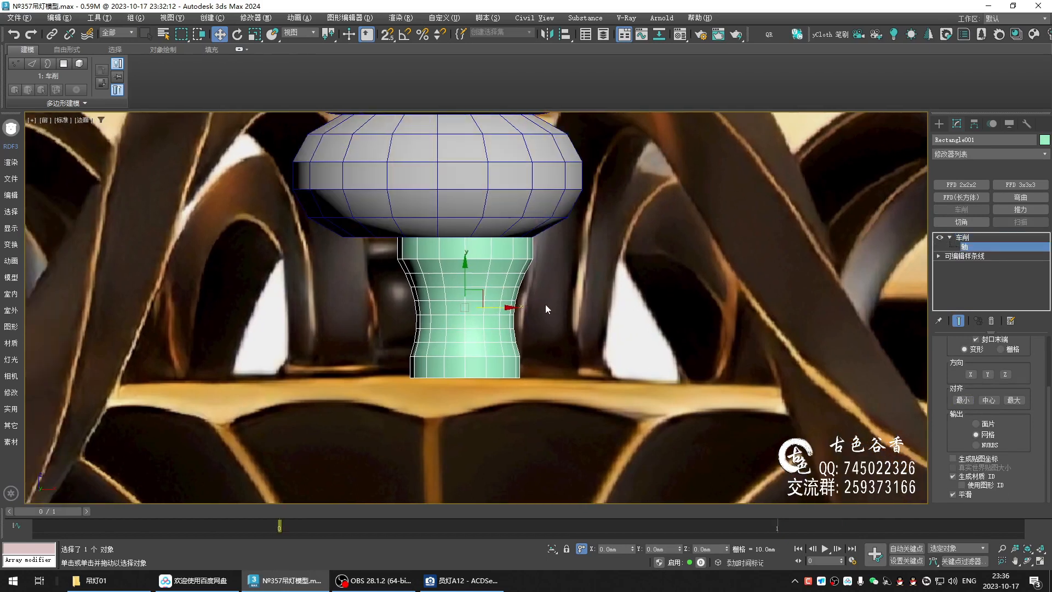
scroll(501, 305, "up", 2)
left_click_drag(486, 308, 450, 304)
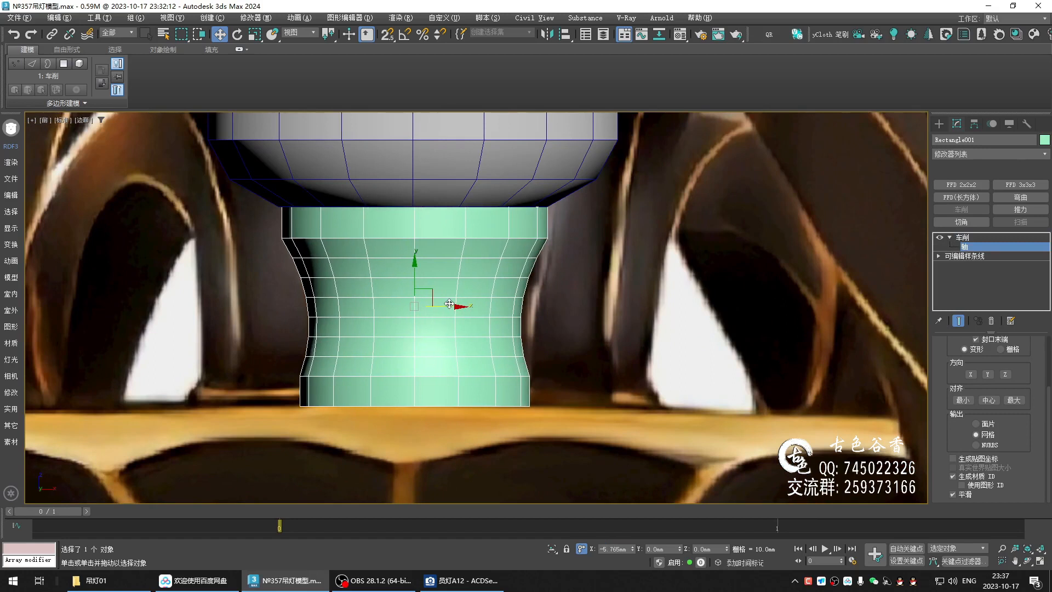
Examine the lathed collar from below in the perspective view, checking its fit against the sphere above
middle_click_drag(588, 302, 506, 315)
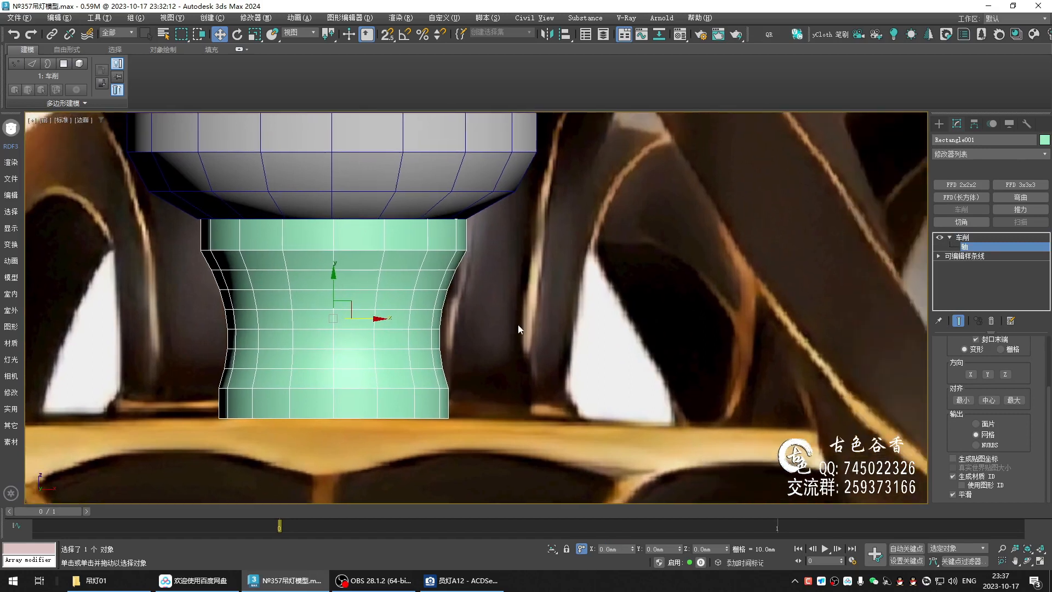
key("alt+w")
middle_click(642, 402)
key("alt+w")
mouse_move(642, 402)
middle_mouse_down()
mouse_move(540, 359)
mouse_move(517, 324)
mouse_move(548, 320)
mouse_move(586, 359)
mouse_move(568, 324)
middle_mouse_up()
key("F4")
scroll(548, 320, "up", 5)
scroll(514, 321, "down", 3)
scroll(567, 322, "up", 5)
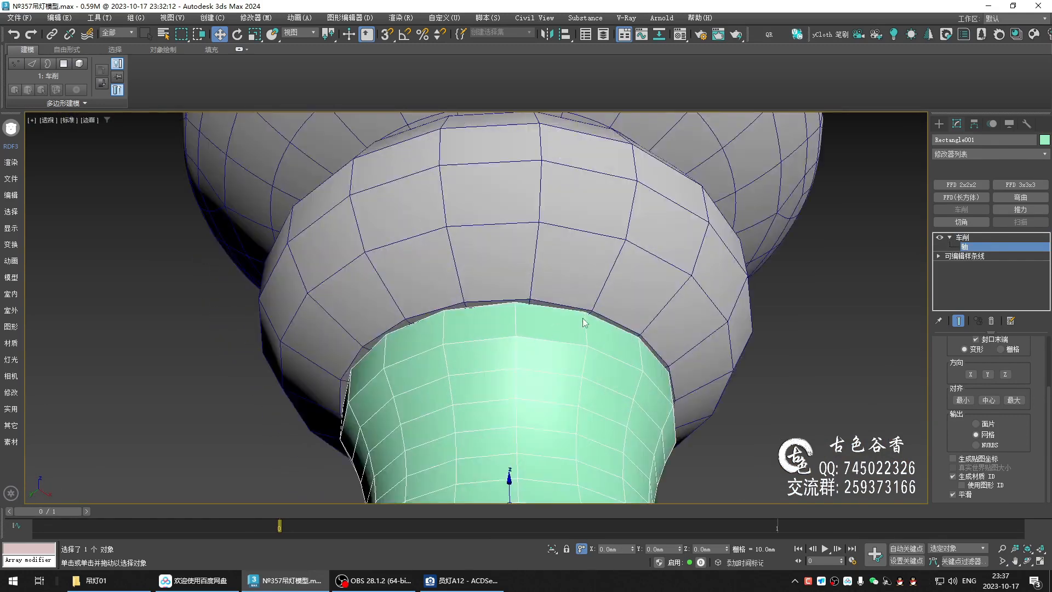
scroll(653, 384, "down", 5)
middle_click_drag(653, 384, 513, 385)
key("alt+w")
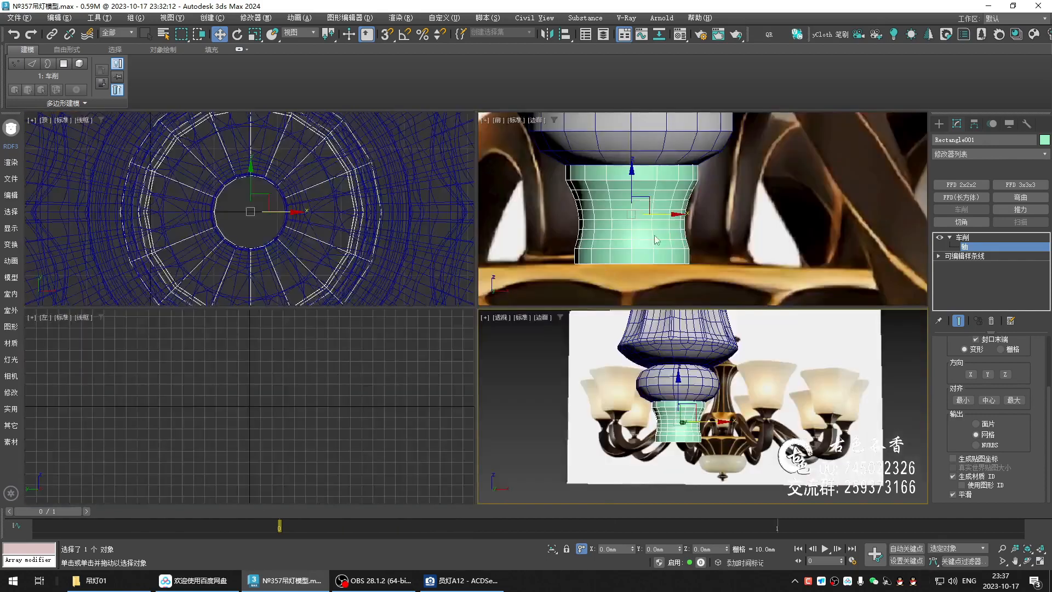
Nudge the Lathe axis slightly inward to match the collar's width and check the central hole in perspective
middle_click(650, 242)
key("alt+w")
middle_click_drag(427, 334, 479, 319)
left_click_drag(416, 304, 422, 303)
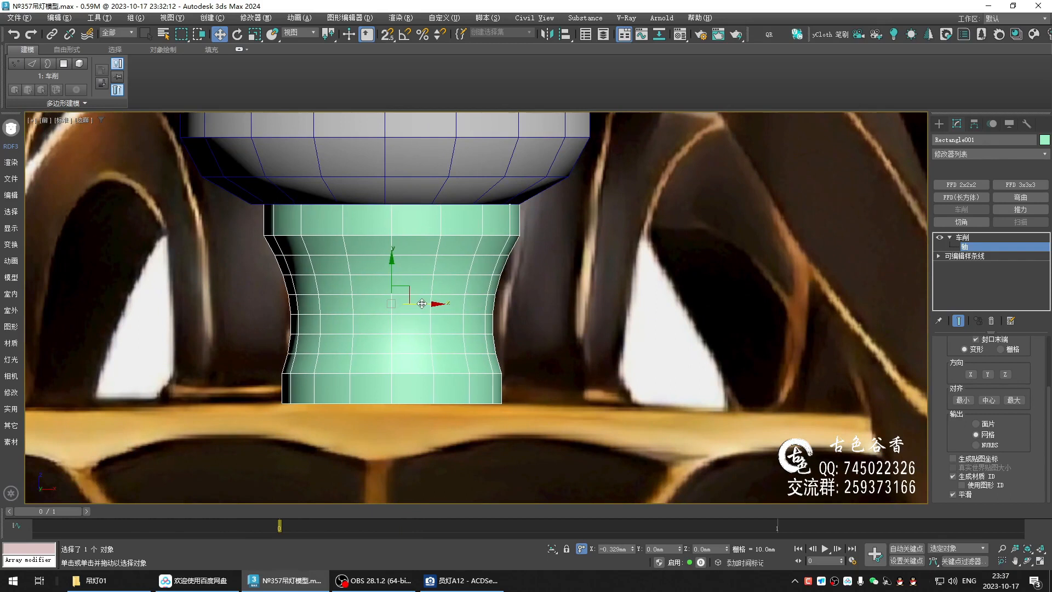
key("alt+w")
middle_click(497, 353)
key("alt+w")
middle_click_drag(497, 353, 527, 303, "alt")
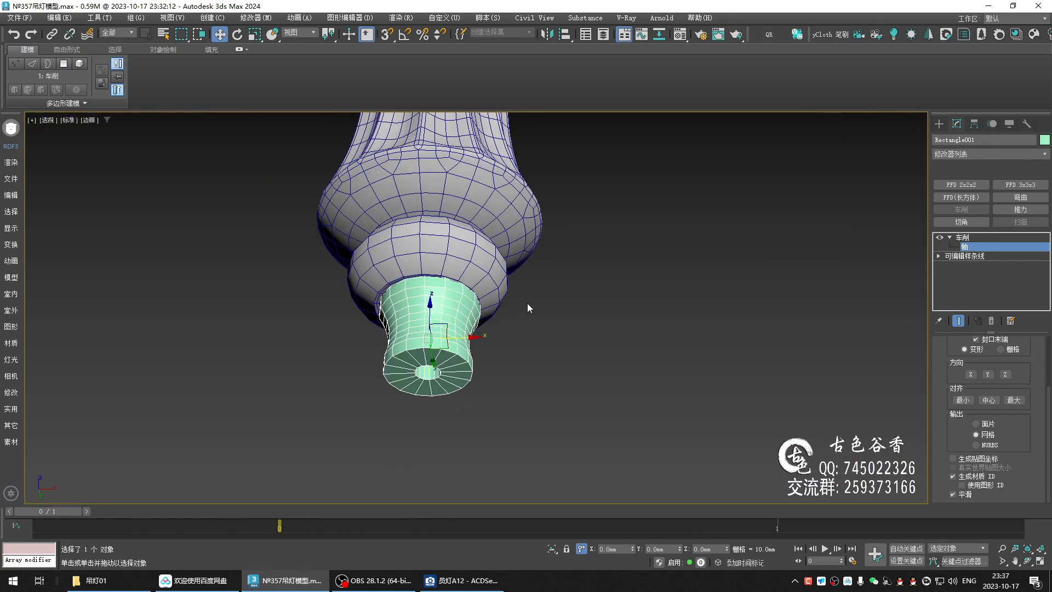
key("f")
middle_click_drag(455, 313, 451, 282)
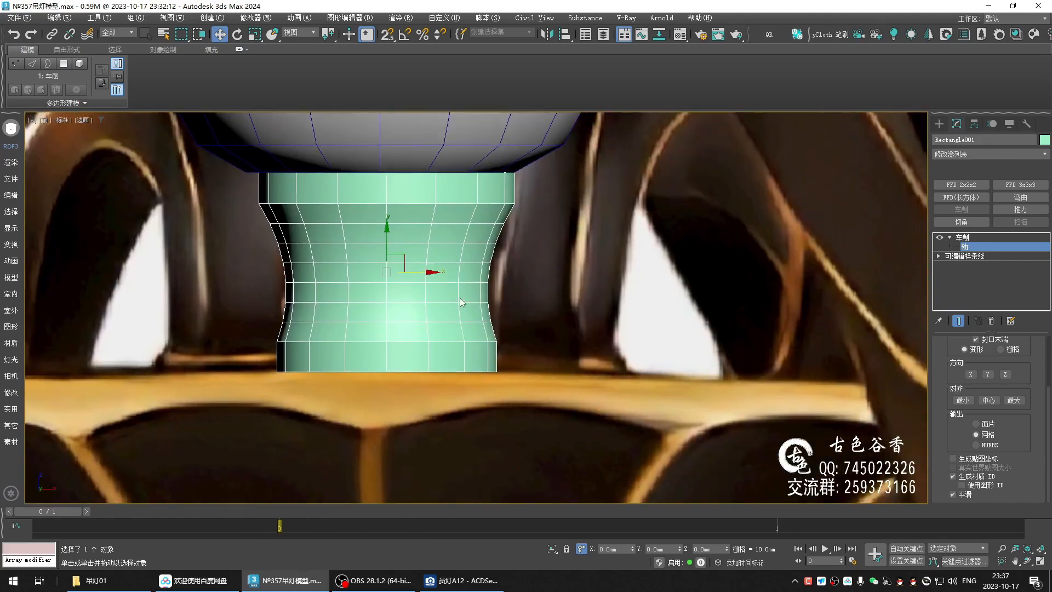
Assign the 02 - Default material to the collar and compare its shape with the reference image
key("period")
key("comma")
key("m")
left_click(888, 214)
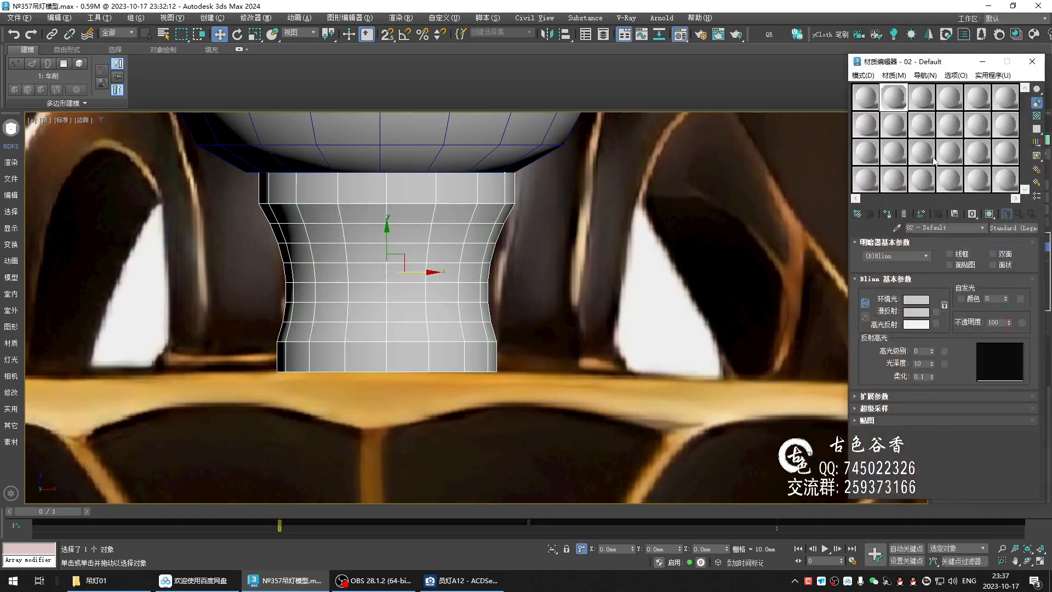
left_click(1032, 62)
key("period")
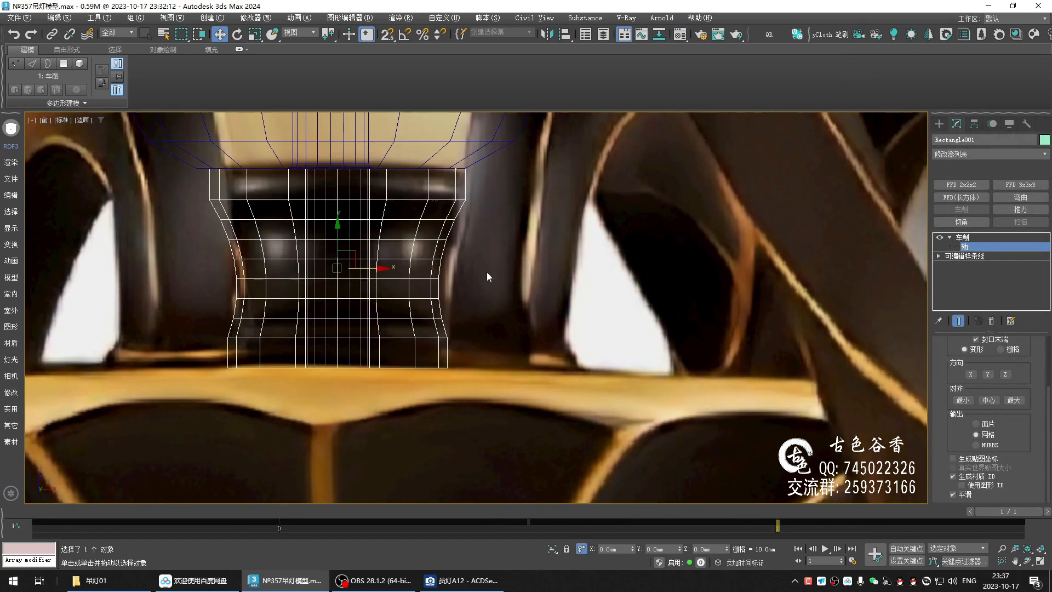
key("comma")
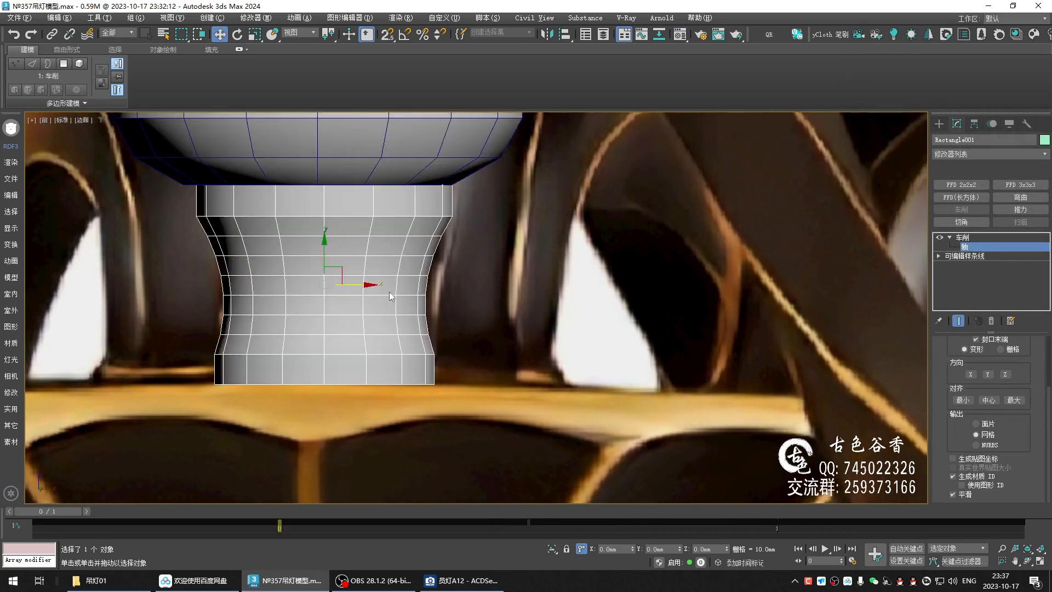
middle_click_drag(373, 292, 349, 292)
key("alt+e")
key("2")
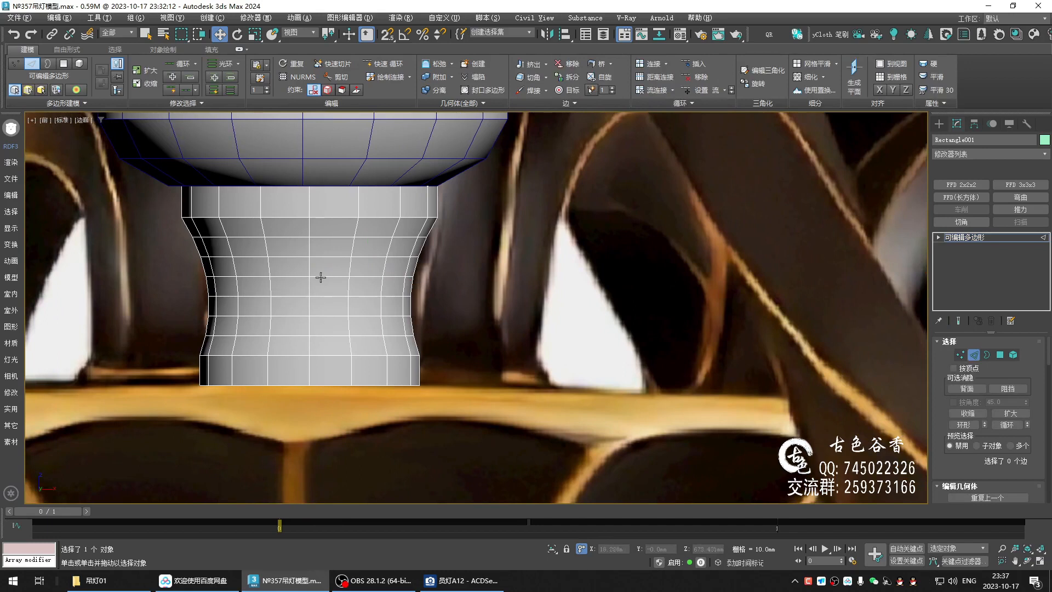
key("ctrl+z")
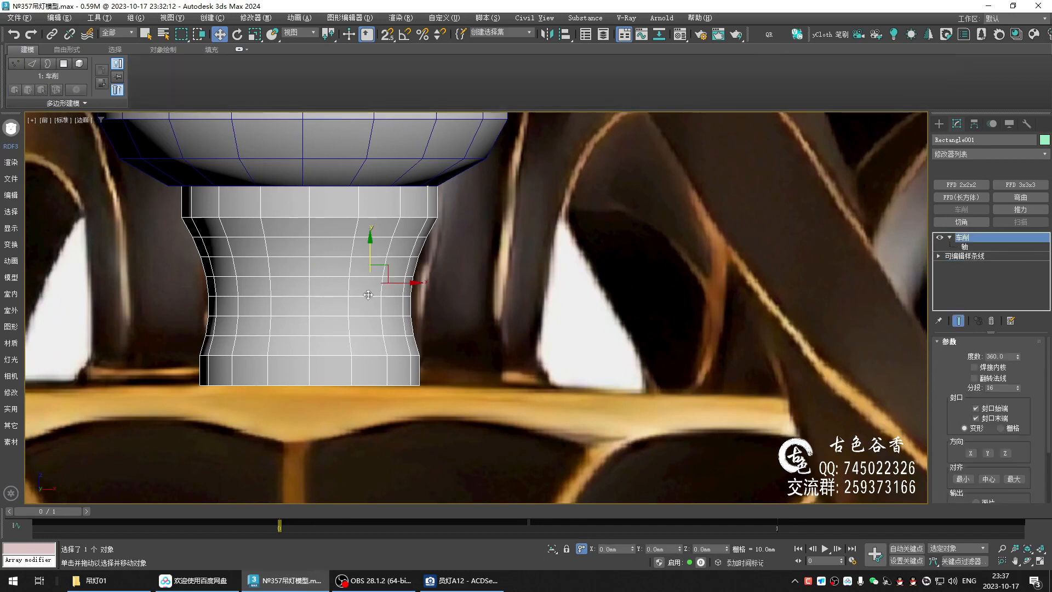
Lower the interpolation steps of the spline beneath the Lathe to reduce the collar's horizontal divisions
left_click(964, 256)
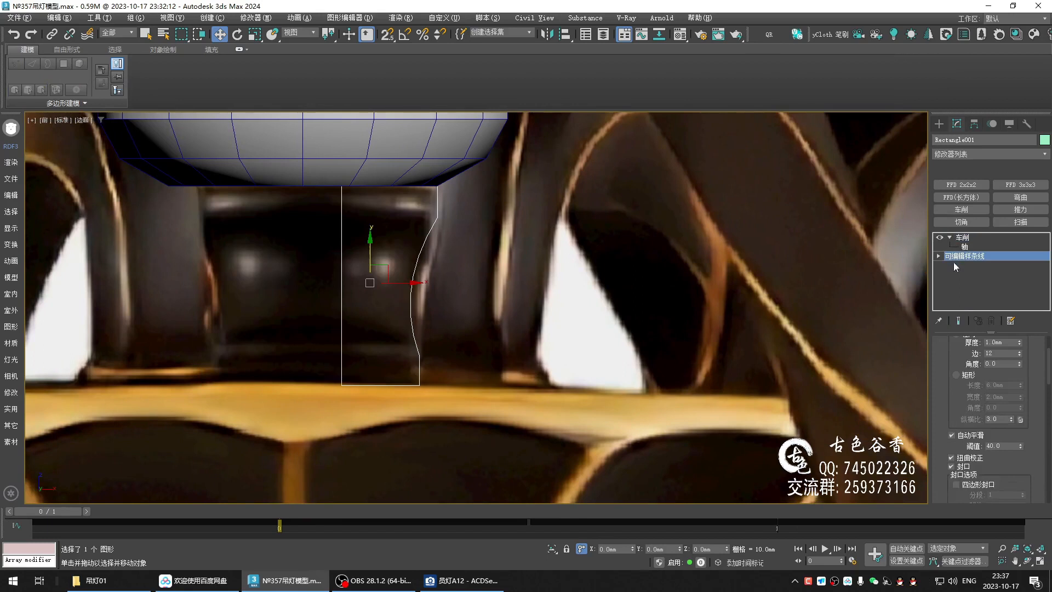
scroll(956, 384, "down", 3)
scroll(986, 340, "down", 4)
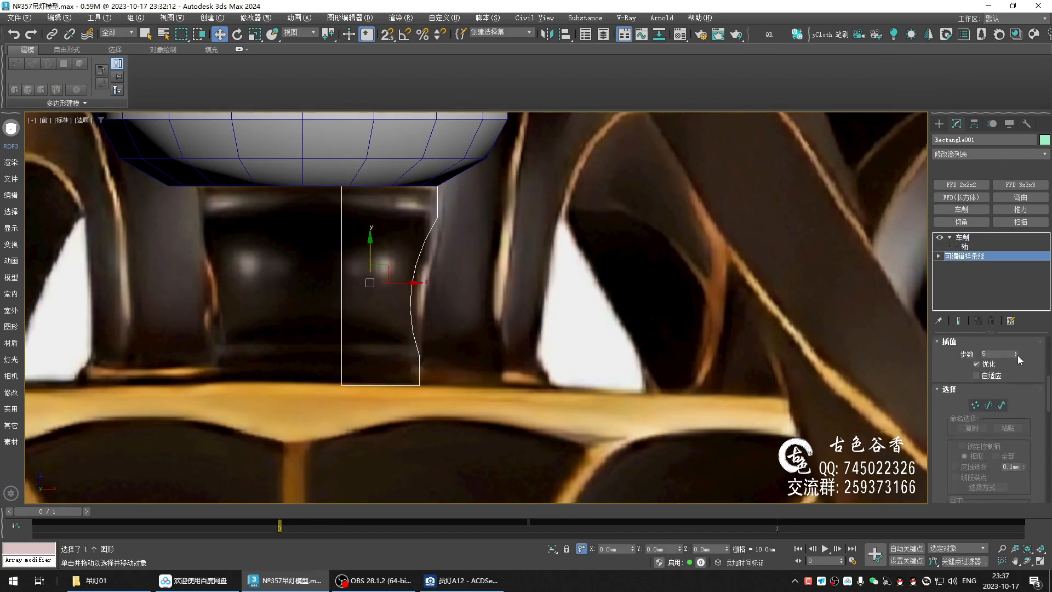
left_click(967, 247)
left_click(967, 238)
middle_click_drag(349, 269, 404, 283)
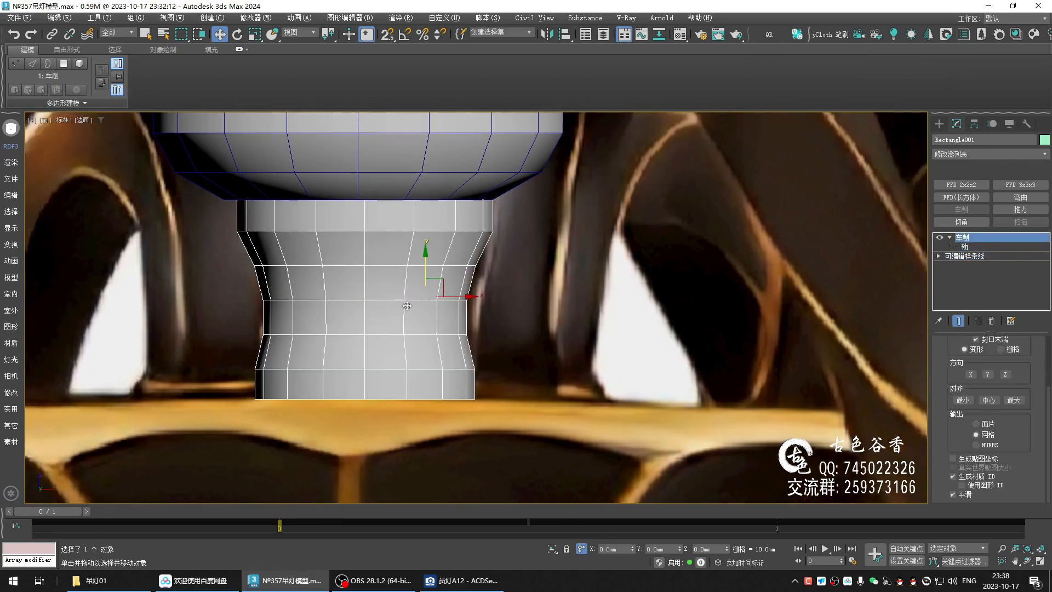
Convert the lathed collar to an Editable Poly and isolate it
left_click_drag(264, 340, 470, 347)
left_click_drag(348, 275, 483, 275)
left_click_drag(300, 240, 482, 241)
mouse_move(501, 289)
middle_mouse_down()
mouse_move(437, 281)
mouse_move(467, 285)
middle_mouse_up()
key("alt+e")
scroll(404, 255, "up", 2)
key("alt+q")
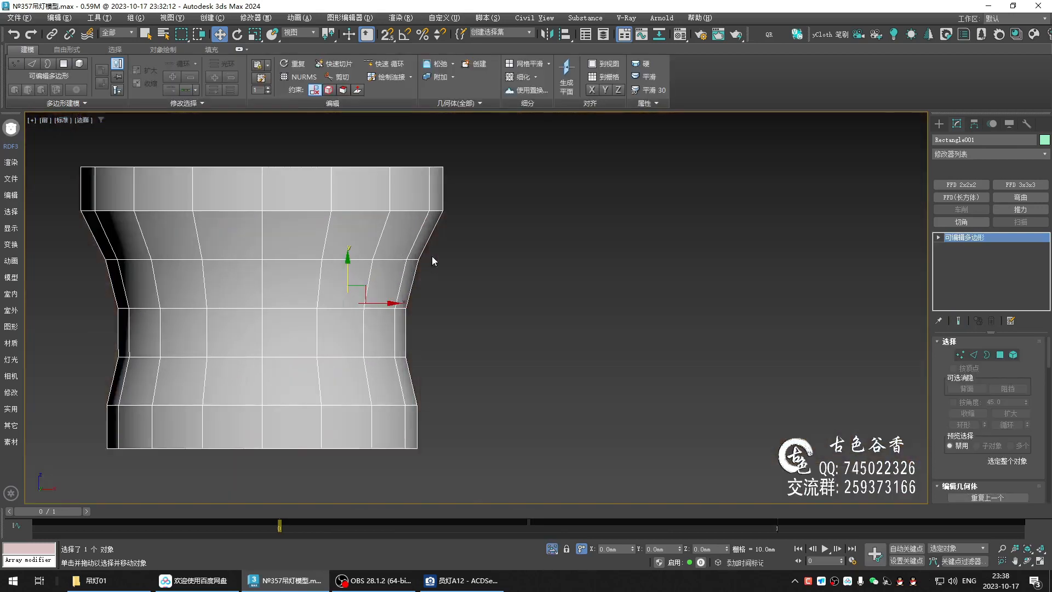
Select the vertices around the collar's central hole in a wireframe top view
key("alt+w")
key("alt+w")
key("t")
key("z")
key("F3")
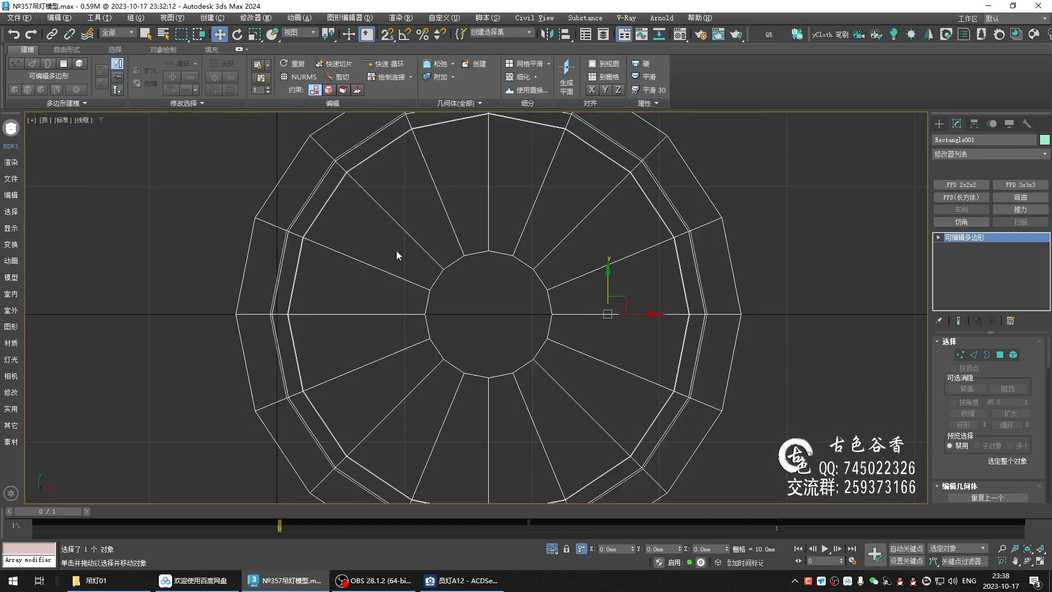
key("1")
left_click_drag(626, 427, 625, 425)
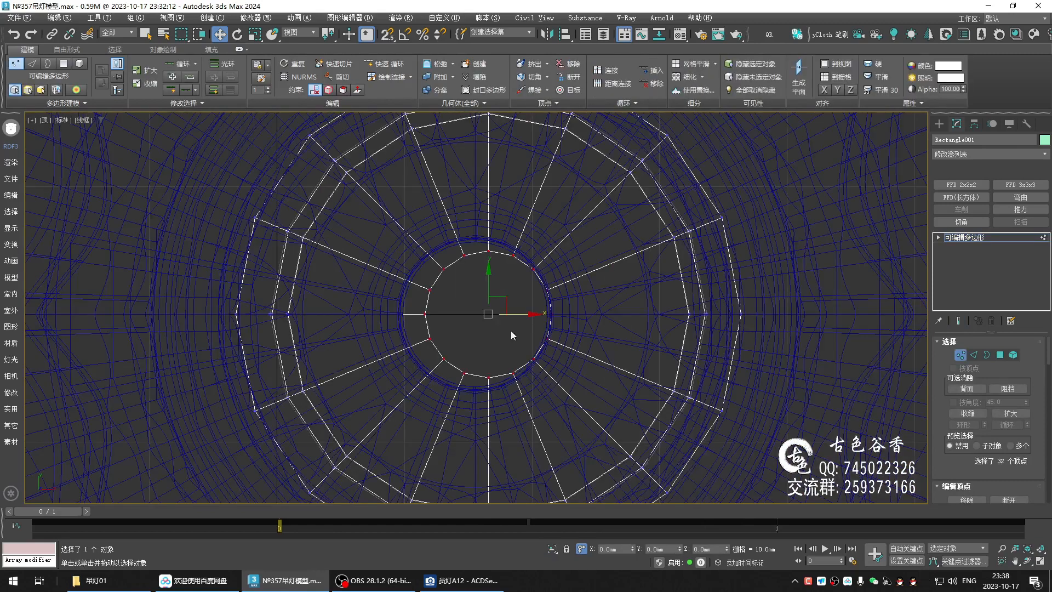
Align the whole collar to Cylinder001 in X and Y, centre to centre
scroll(512, 332, "down", 2)
left_click(965, 240)
key("alt+a")
left_click(676, 258)
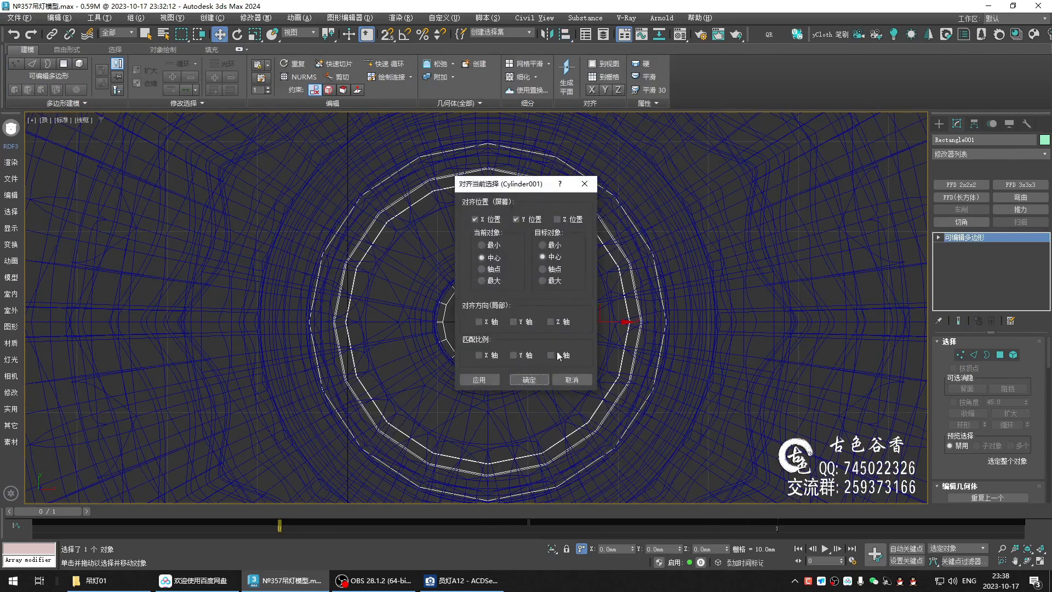
left_click(529, 379)
Scale up the vertices of the collar's central hole slightly
scroll(492, 320, "up", 2)
key("1")
scroll(520, 336, "up", 2)
key("r")
left_click_drag(471, 324, 479, 315)
scroll(560, 310, "down", 4)
Select the edge loops at both rims of the central hole and at the edges of the collar's upper and lower bands
key("p")
middle_click_drag(444, 339, 459, 260, "alt")
key("2")
key("q")
double_click(453, 329)
double_click(454, 353, "ctrl")
double_click(421, 279, "ctrl")
middle_click_drag(421, 280, 456, 275, "alt")
double_click(455, 281, "ctrl")
key("ctrl+z")
double_click(463, 280, "ctrl")
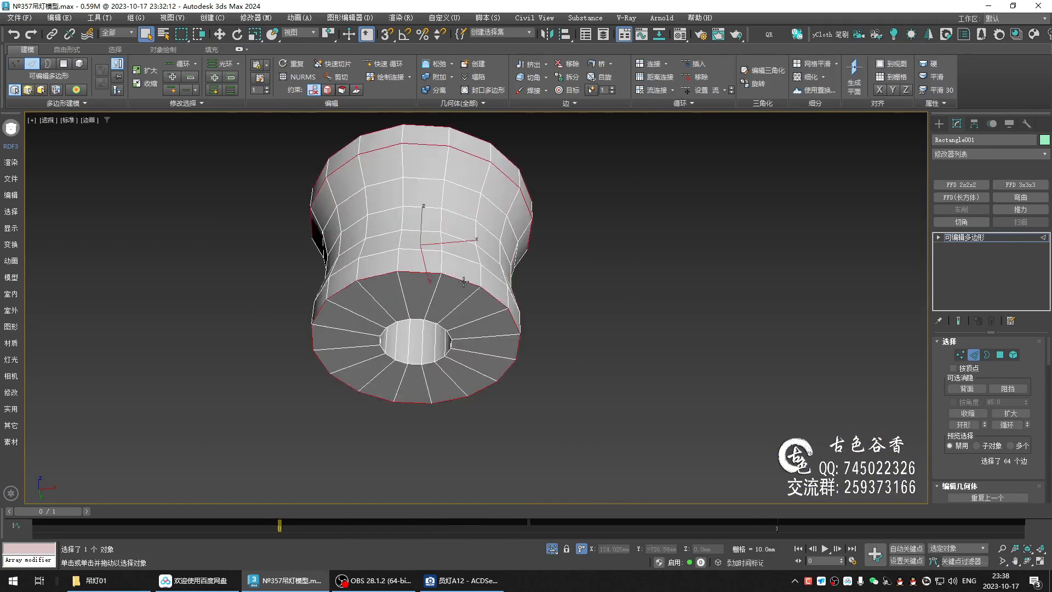
double_click(464, 260, "ctrl")
middle_click_drag(464, 260, 432, 296, "alt")
scroll(440, 346, "up", 3)
double_click(423, 345, "ctrl")
Chamfer the selected edge loops of the collar by 1 mm
key("ctrl+shift+c")
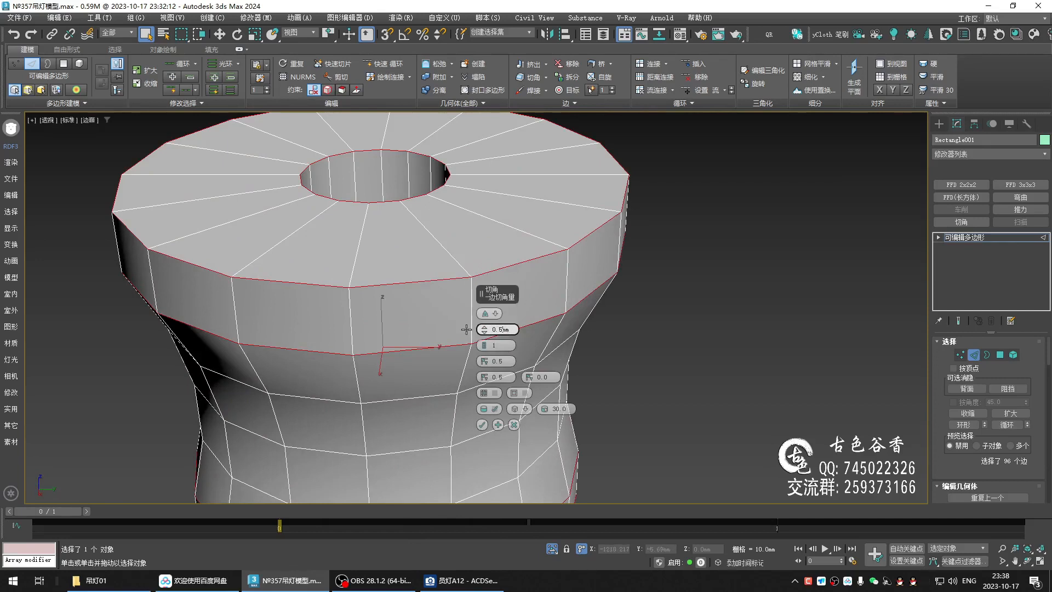
type("5")
middle_click_drag(359, 358, 383, 353, "alt")
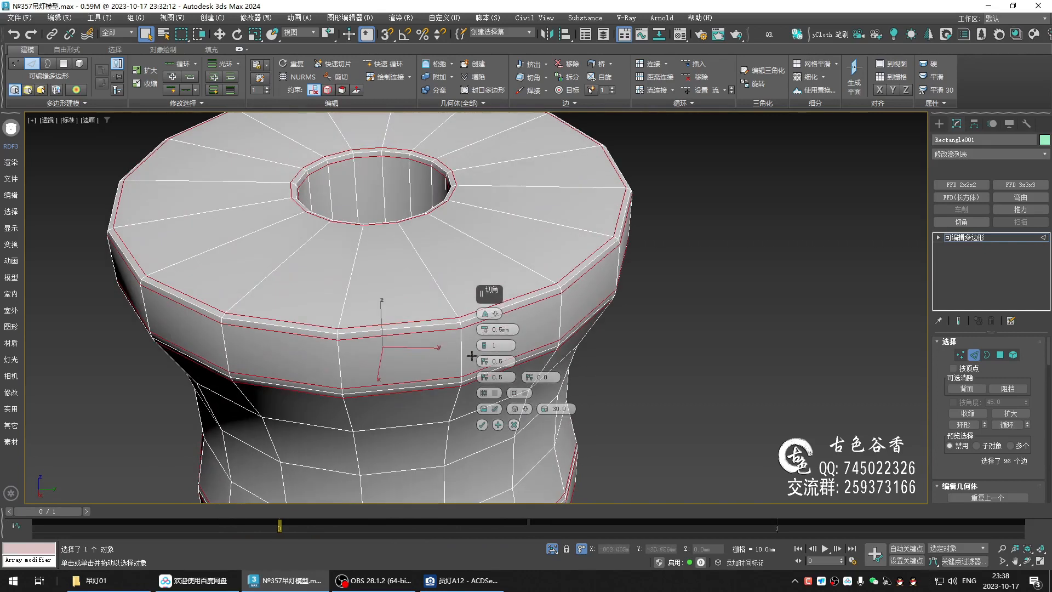
double_click(504, 329)
type("1")
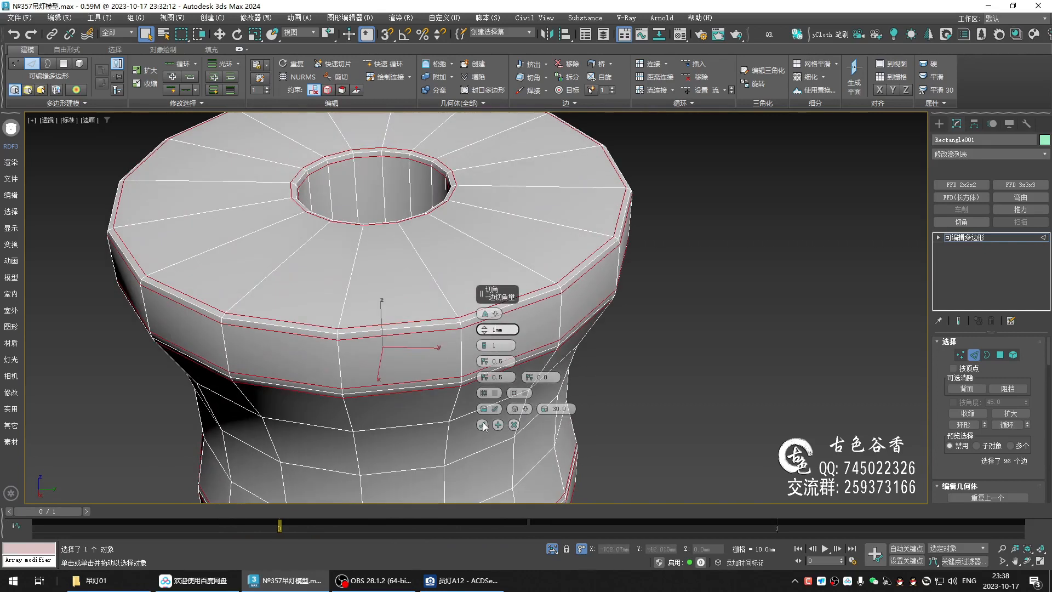
left_click(482, 425)
middle_click_drag(483, 424, 460, 336, "alt")
scroll(453, 372, "down", 5)
mouse_move(453, 372)
middle_mouse_down("alt")
mouse_move(465, 354)
mouse_move(456, 363)
middle_mouse_up("alt")
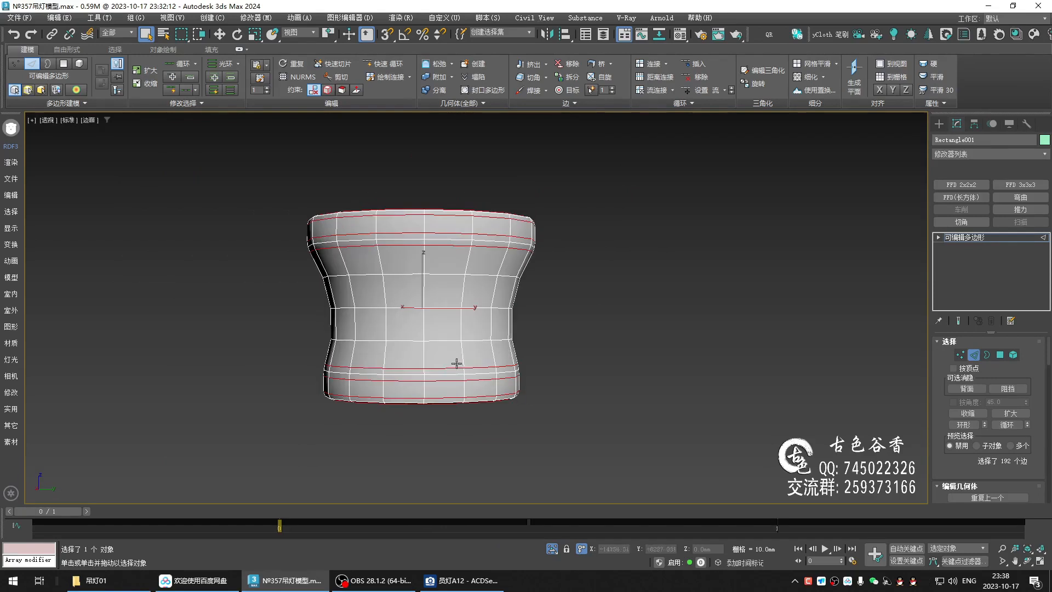
Examine the chamfered collar with NURMS smoothing on, first shaded without edges and then with edged faces
left_click(970, 238)
left_click(695, 366)
key("F4")
scroll(635, 377, "down", 3)
middle_click_drag(615, 382, 493, 274, "alt")
scroll(493, 299, "up", 4)
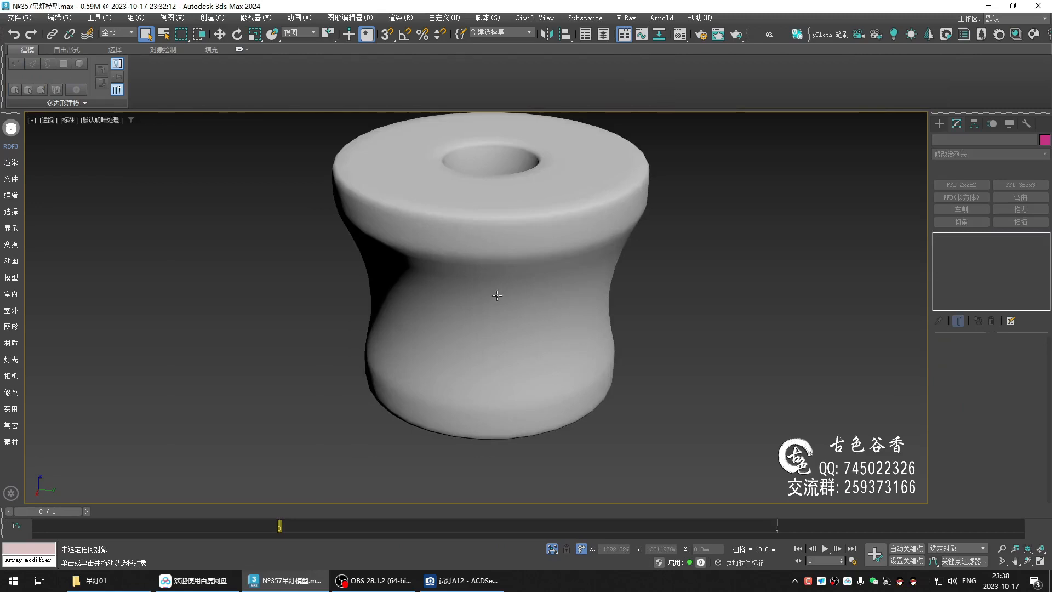
scroll(511, 307, "down", 3)
middle_click_drag(500, 299, 505, 329, "alt")
scroll(529, 339, "up", 3)
key("F4")
scroll(529, 347, "up", 2)
left_click(515, 389)
middle_click_drag(514, 388, 523, 401, "alt")
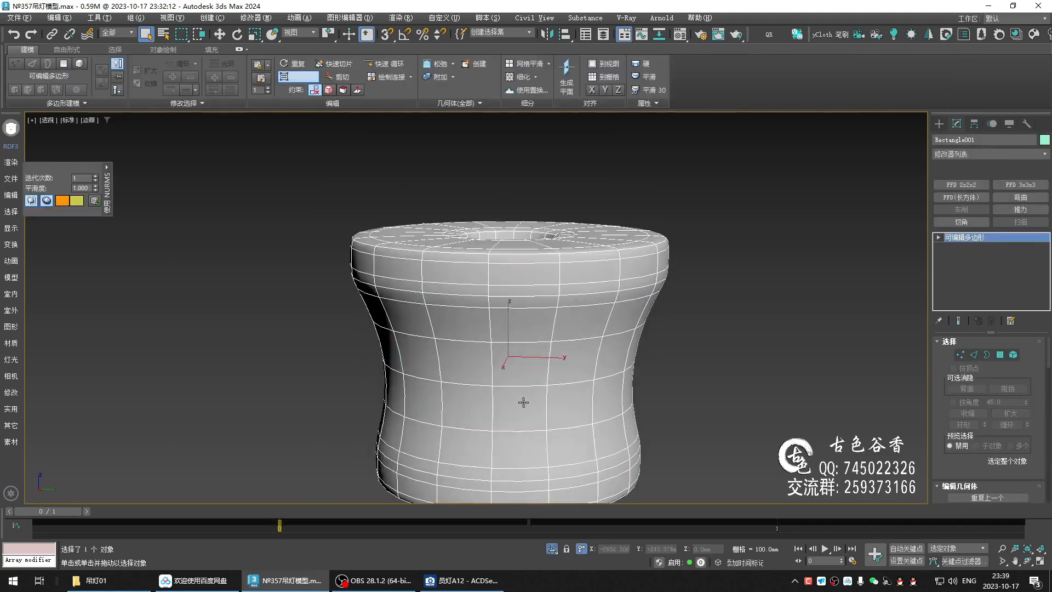
Select the three middle edge loops around the collar's waist with smoothing off and scale them inward slightly
key("ctrl+q")
key("2")
double_click(523, 432)
double_click(519, 386, "ctrl")
double_click(512, 342, "ctrl")
middle_click_drag(517, 351, 494, 334)
key("r")
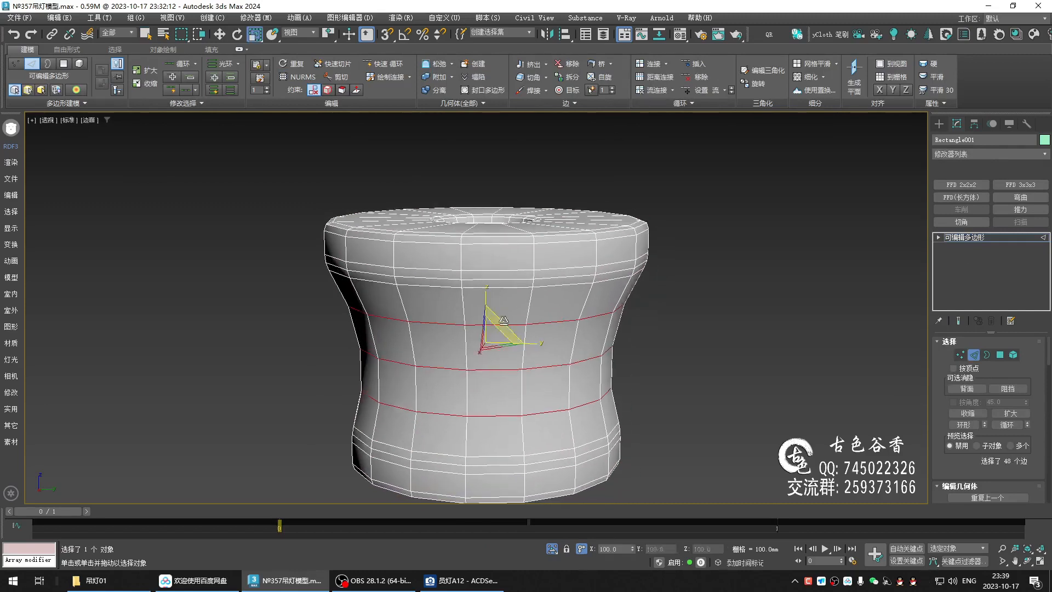
left_click_drag(493, 331, 492, 334)
Select the middle waist loop and check the collar's narrowed profile with NURMS smoothing on
middle_click_drag(493, 334, 577, 352, "alt")
double_click(525, 324)
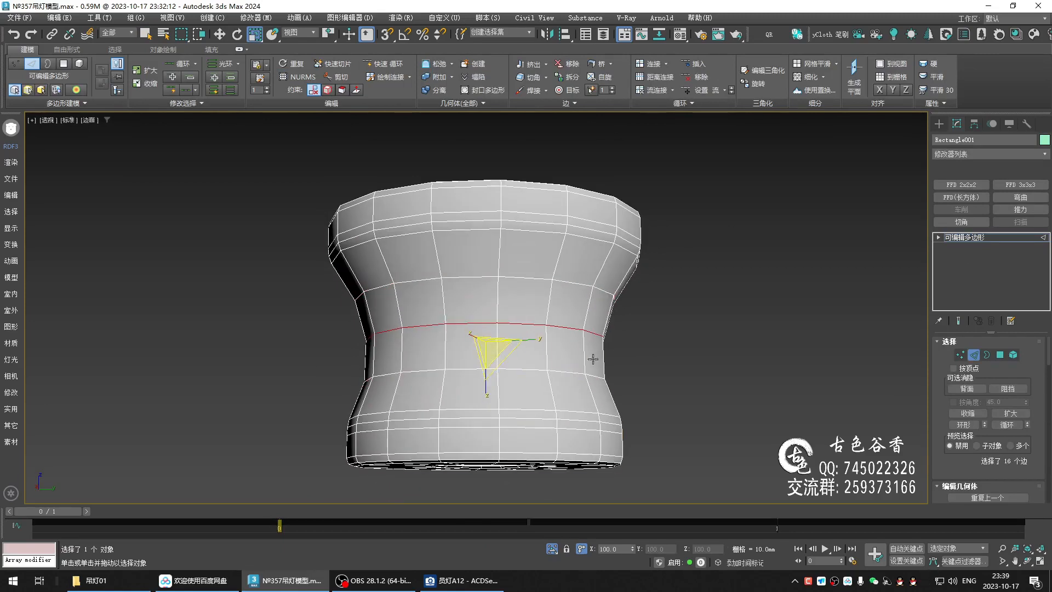
key("ctrl+q")
middle_click_drag(560, 359, 584, 323, "alt")
mouse_move(643, 263)
left_mouse_down()
mouse_move(608, 330)
mouse_move(692, 453)
left_mouse_up()
key("Escape")
mouse_move(596, 424)
middle_mouse_down()
mouse_move(533, 395)
mouse_move(511, 419)
middle_mouse_up()
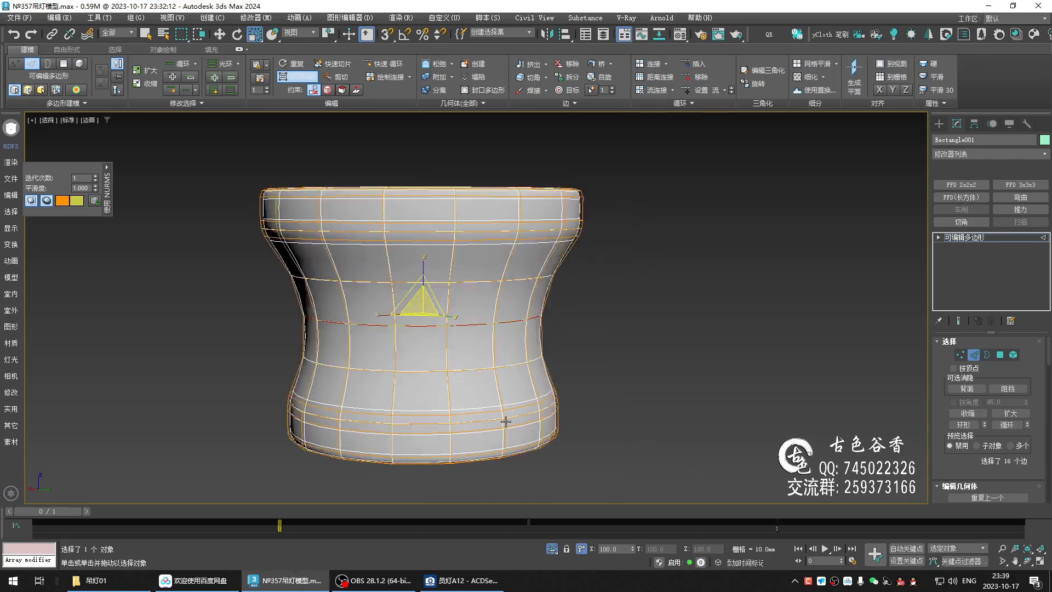
scroll(510, 417, "up", 2)
With smoothing off, move the support loops above and below the lower band's upper edge closer to that edge
key("ctrl+q")
key("2")
key("q")
key("w")
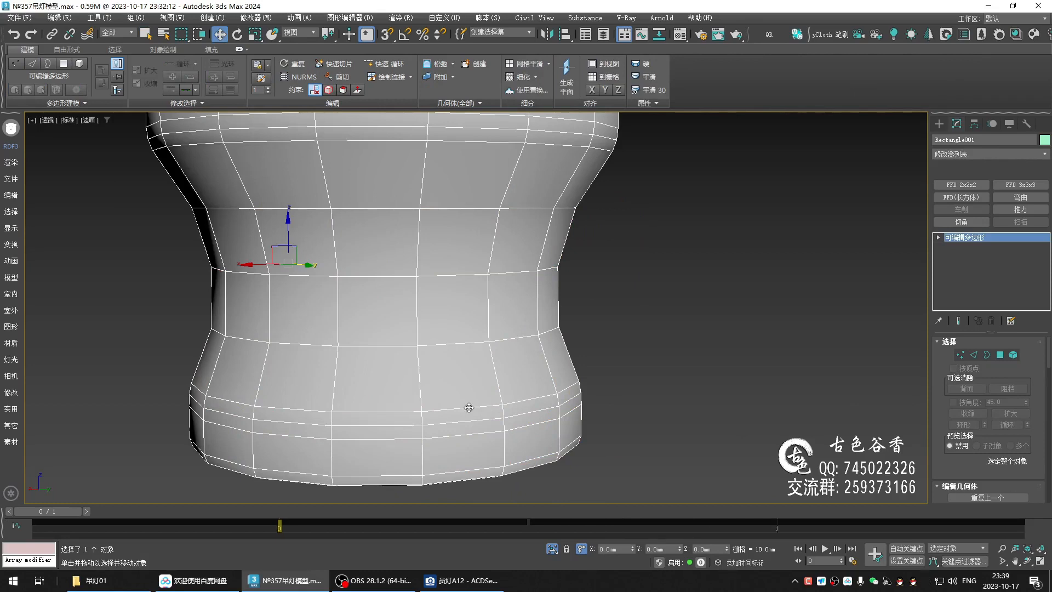
key("2")
double_click(458, 407)
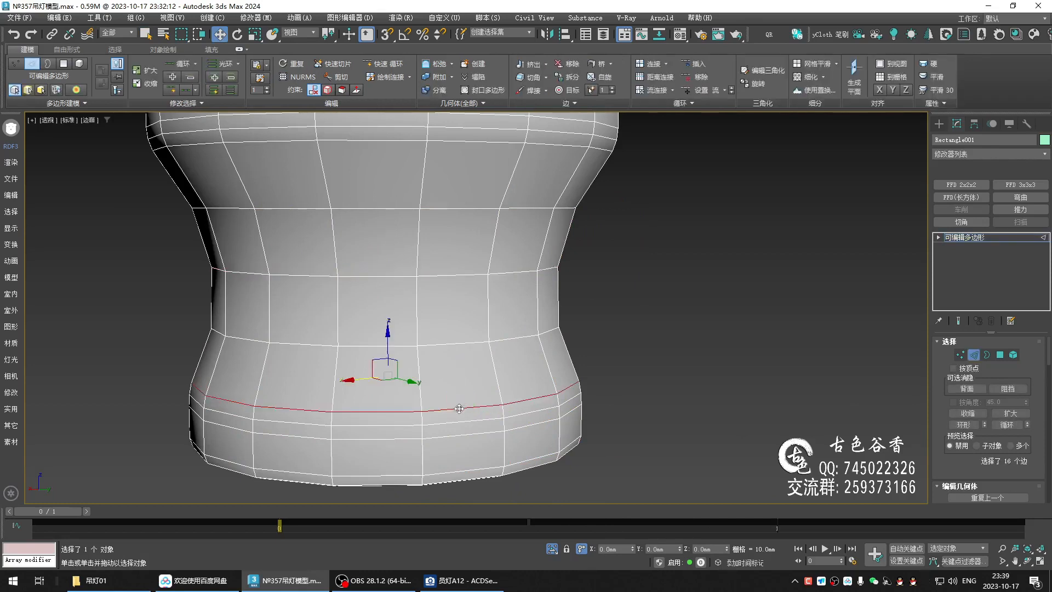
scroll(353, 373, "up", 3)
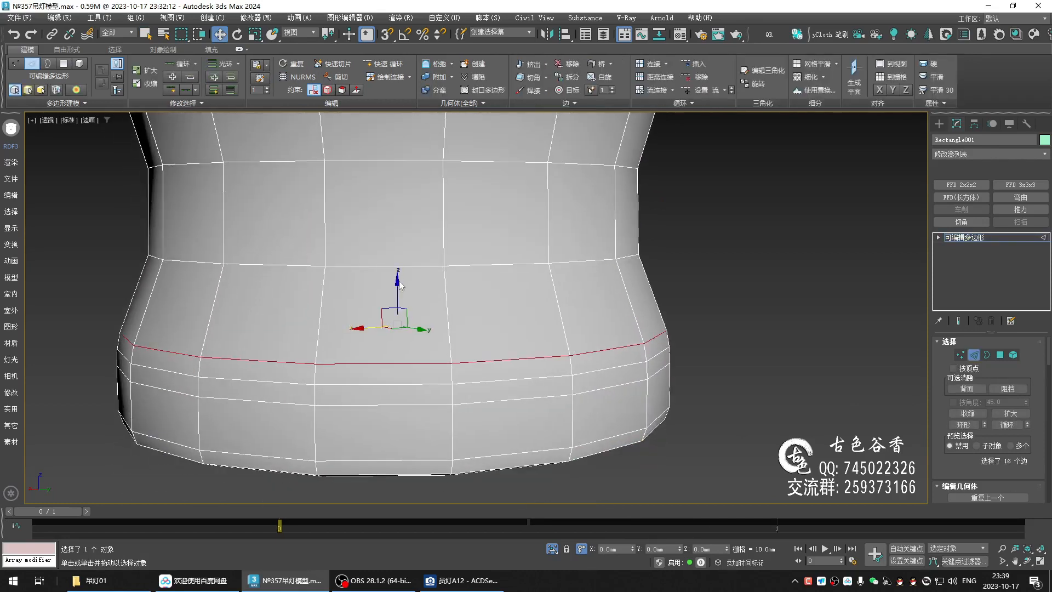
left_click_drag(399, 288, 398, 319)
double_click(411, 405)
middle_click_drag(457, 230, 446, 319)
scroll(446, 328, "down", 2)
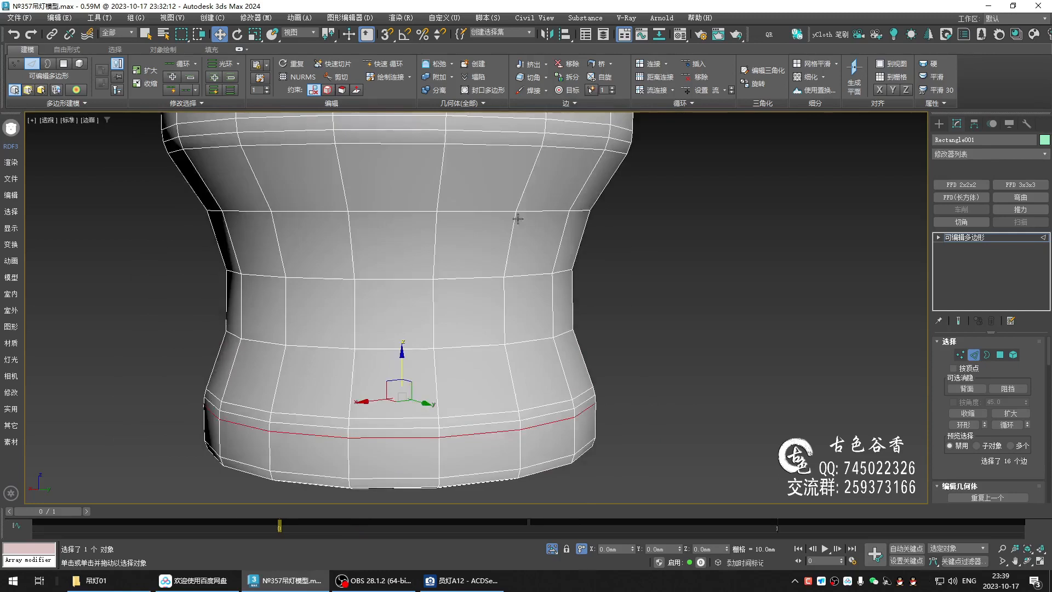
Move the support loops above and below the upper band's lower edge closer to that edge
middle_click_drag(491, 131, 468, 218)
double_click(465, 208)
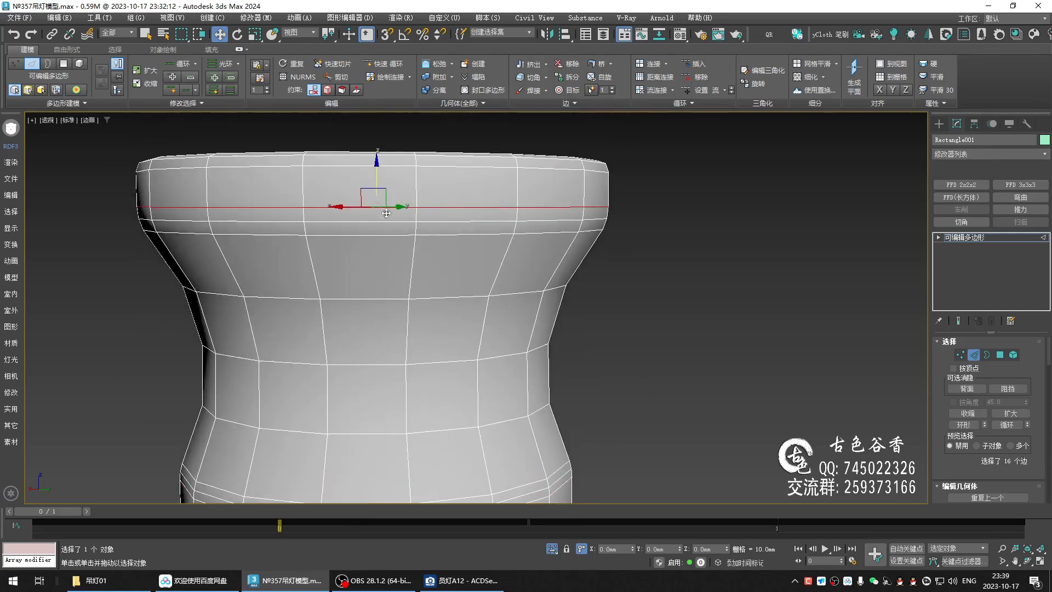
left_click_drag(378, 174, 362, 199)
double_click(422, 234)
scroll(396, 221, "up", 4)
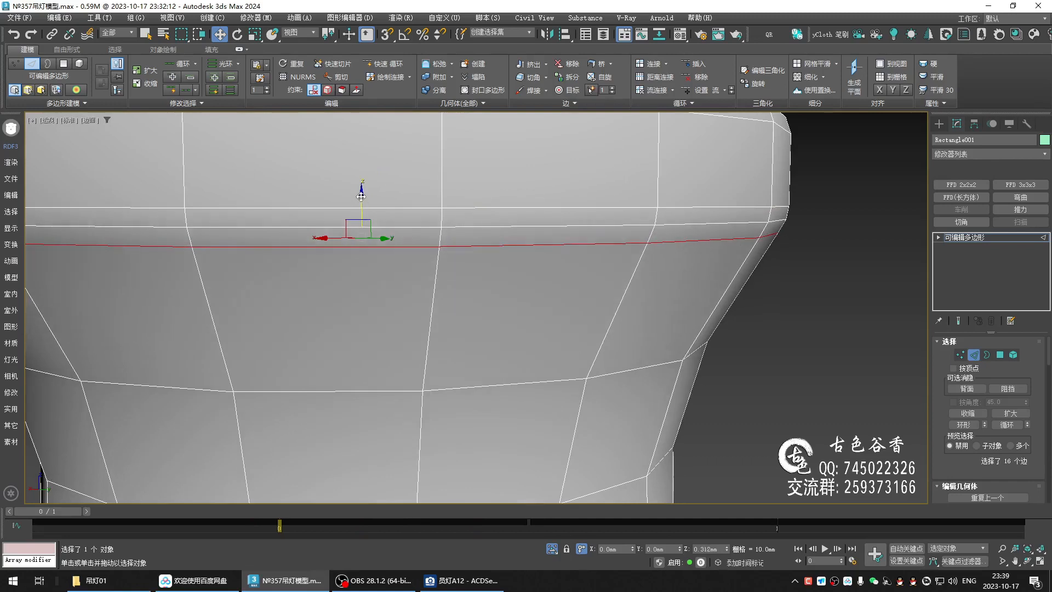
Examine the tightened band edges on the NURMS-smoothed collar, with and without edged faces
left_click(967, 238)
key("ctrl+m")
left_click(819, 310)
scroll(758, 308, "down", 6)
key("F4")
middle_click_drag(522, 351, 503, 331)
left_click_drag(454, 411, 724, 411)
middle_click_drag(573, 417, 551, 394)
key("F4")
scroll(551, 394, "up", 4)
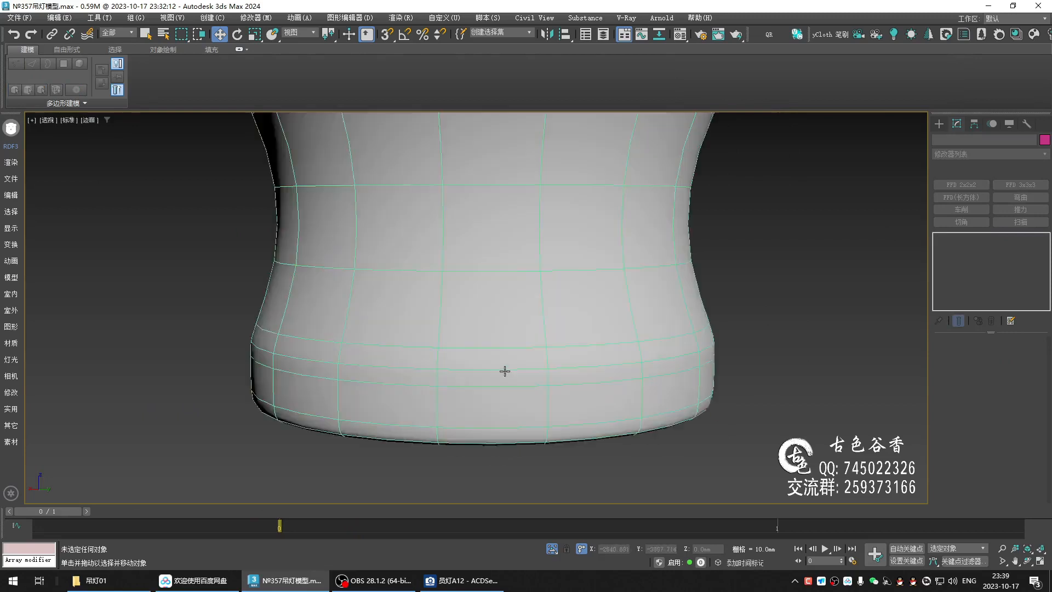
Turn off the collar's smoothing and nudge the edge loop above the lower band down slightly
left_click(506, 373)
key("ctrl+m")
key("2")
double_click(516, 359)
key("q")
scroll(480, 316, "up", 3)
key("w")
left_click_drag(492, 293, 492, 296)
Examine the NURMS-smoothed collar from the side and around its central hole with edges hidden
left_click(958, 241)
key("ctrl+m")
left_click(888, 316)
key("F4")
middle_click_drag(835, 314, 691, 360)
scroll(692, 360, "down", 8)
middle_click_drag(573, 381, 607, 334, "alt")
middle_click_drag(542, 427, 550, 330)
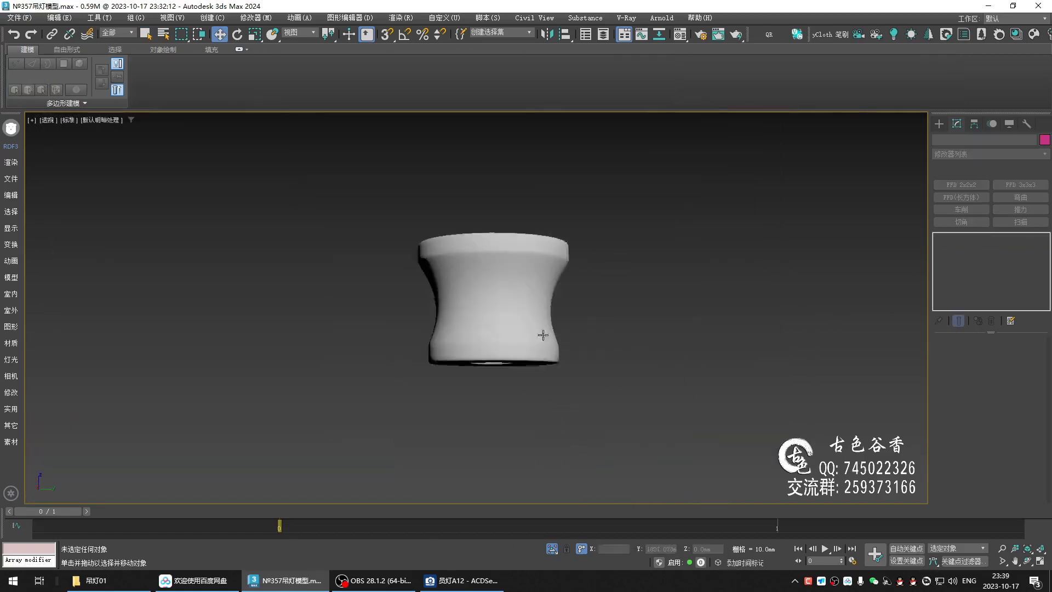
scroll(516, 338, "up", 3)
left_click(486, 338)
key("z")
middle_click_drag(546, 373, 505, 327, "alt")
key("q")
middle_click_drag(514, 382, 519, 363)
Connect the vertical edges inside the unsmoothed collar's central hole with 2 segments and a pinch of 93
key("ctrl+m")
key("F4")
scroll(475, 380, "up", 3)
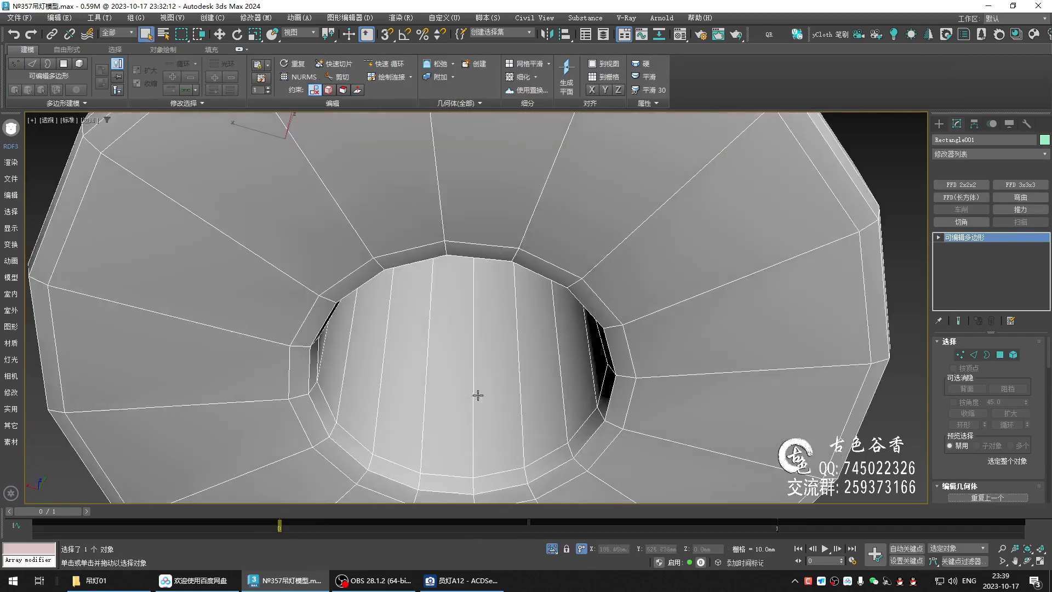
scroll(587, 348, "down", 4)
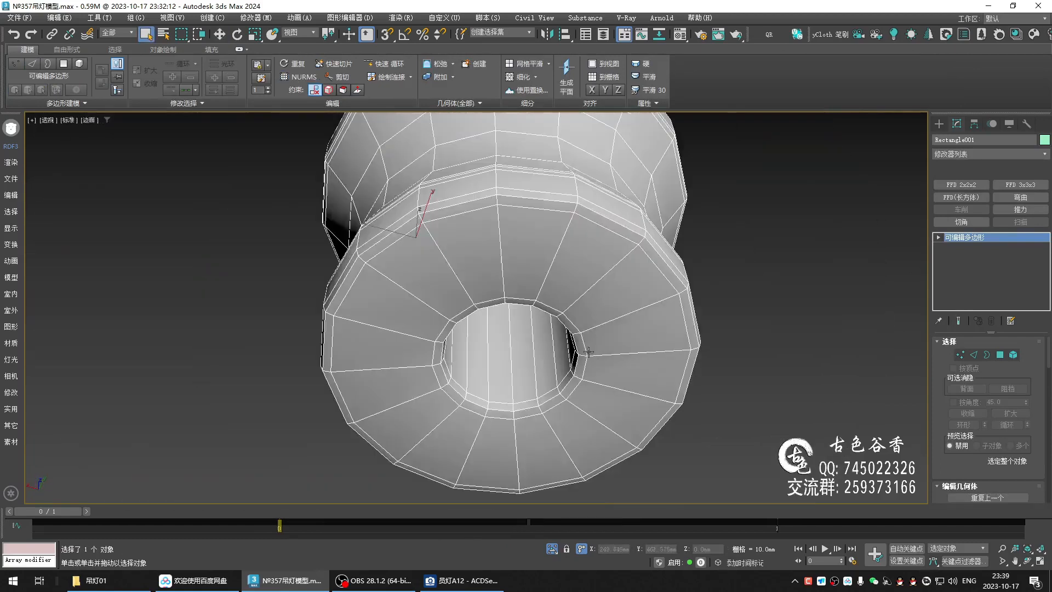
scroll(536, 376, "up", 2)
key("2")
middle_click_drag(532, 361, 592, 291, "alt")
key("ctrl+shift+c")
key("ctrl+shift+e")
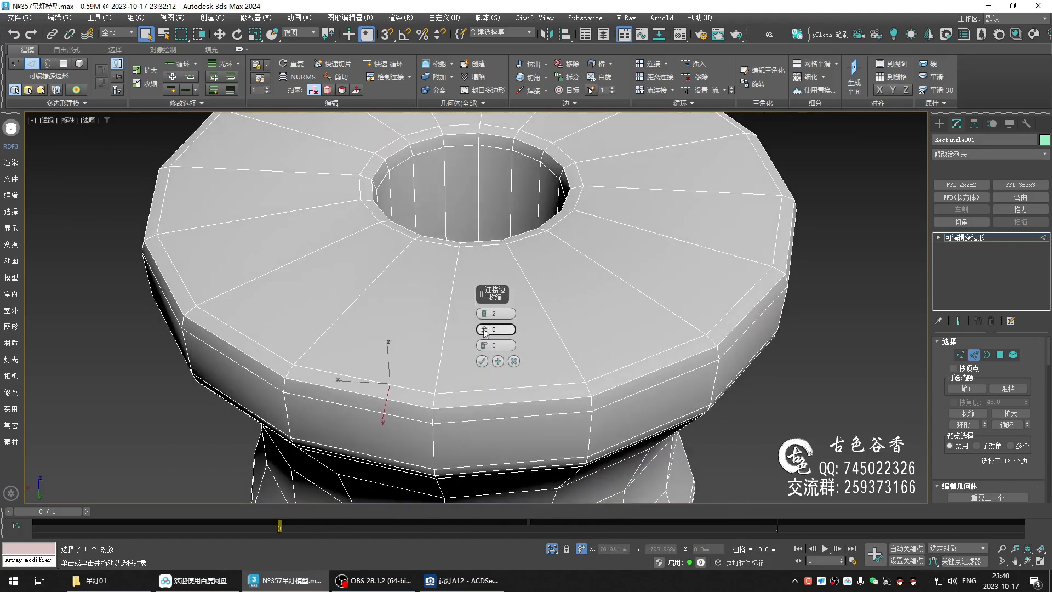
left_click_drag(483, 303, 479, 270)
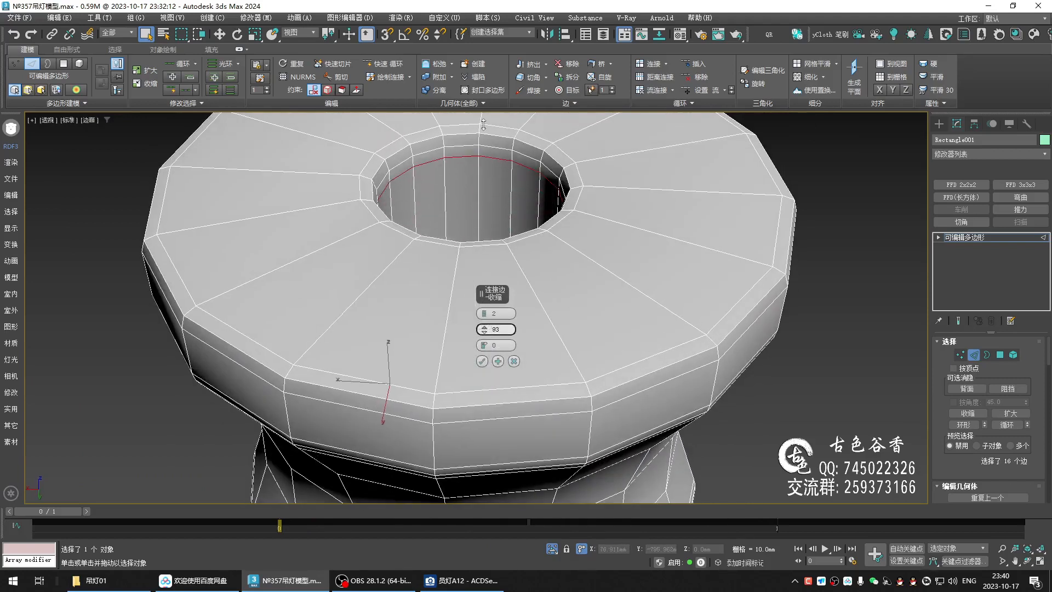
left_click(480, 364)
Select the ring of radial edges on the collar's top and bottom faces and connect them with 2 segments and a pinch of 78
left_click(537, 299)
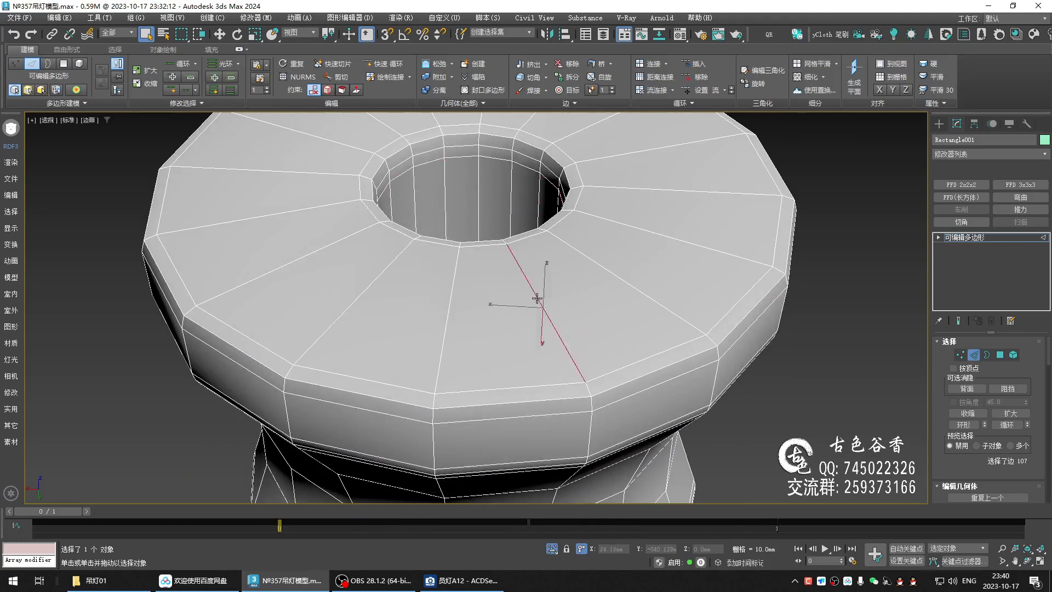
key("t")
double_click(535, 231)
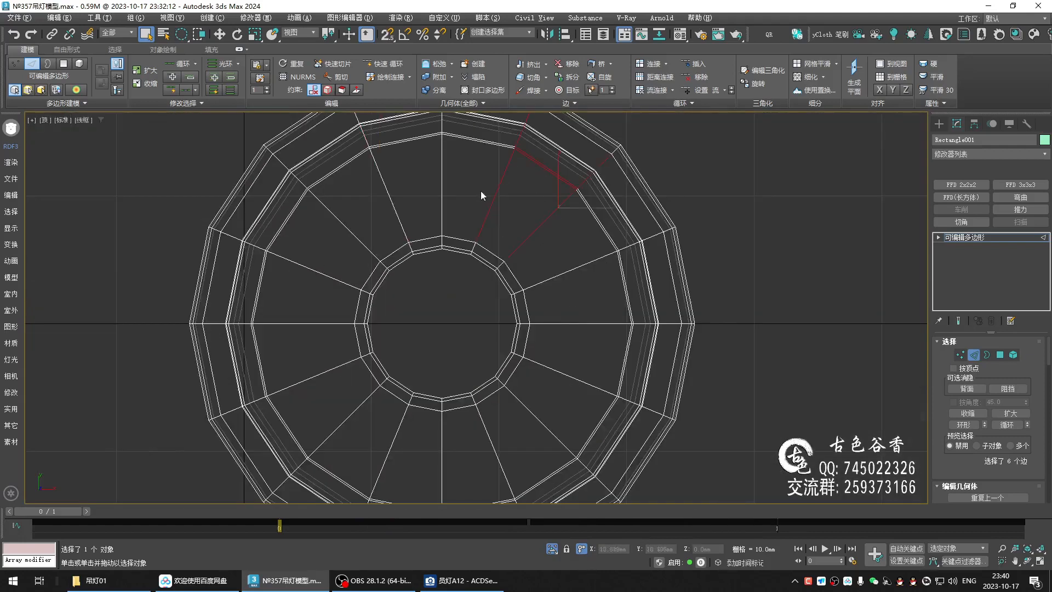
key("q")
key("q")
left_click_drag(508, 209, 472, 183)
key("alt+w")
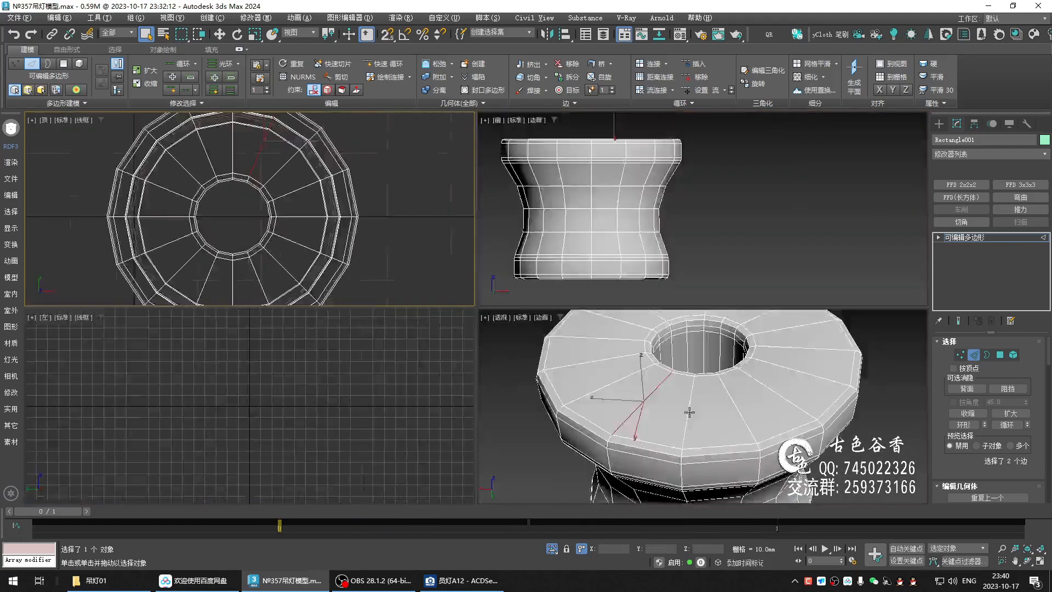
middle_click(688, 406)
key("alt+w")
key("alt+r")
key("ctrl+shift+e")
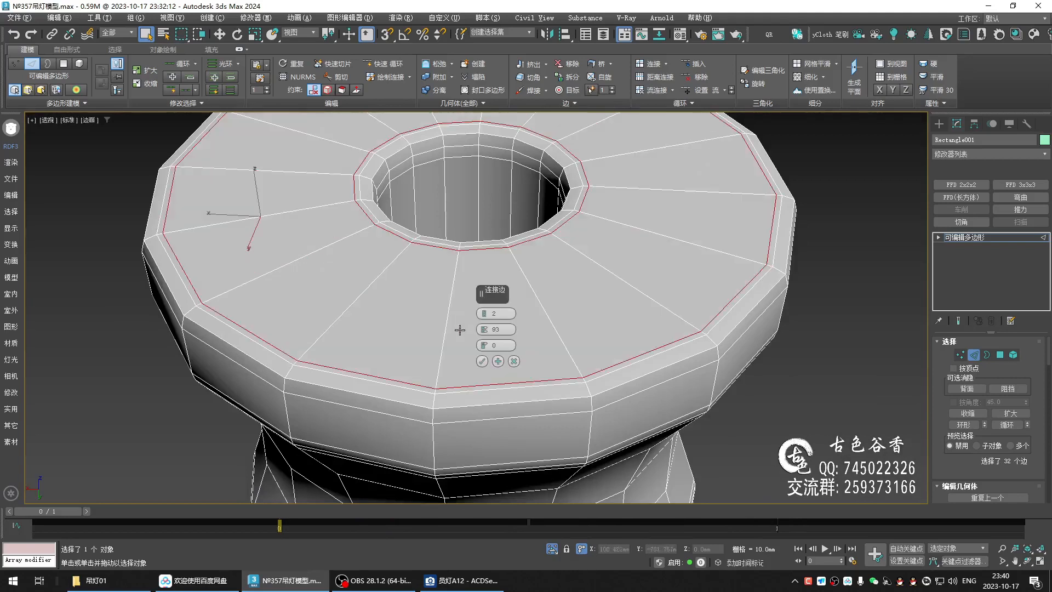
left_click_drag(485, 336, 490, 362)
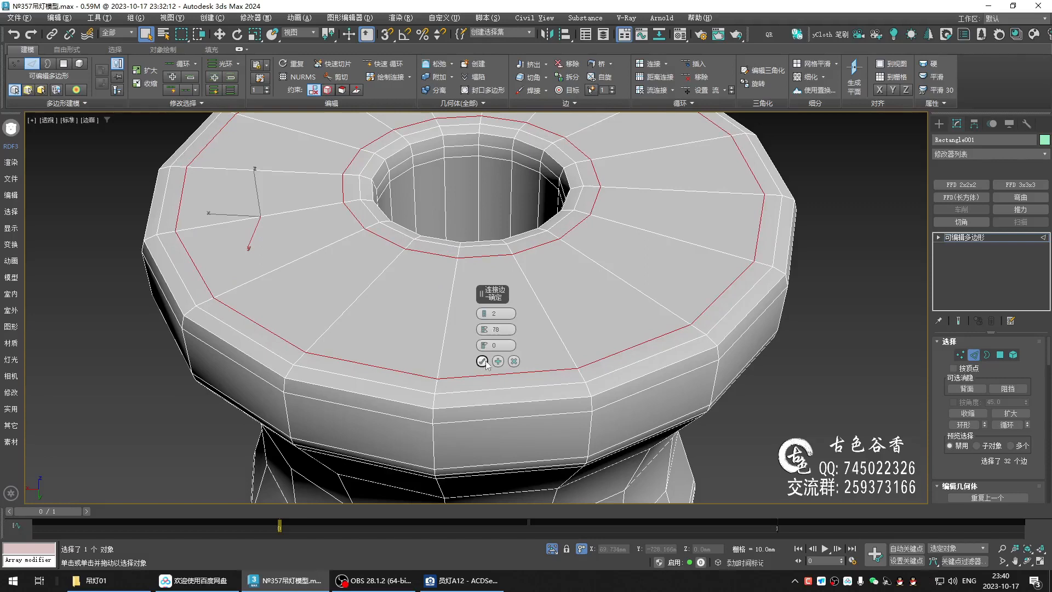
left_click(482, 361)
Turn on NURMS smoothing for the collar and check its shape with edges hidden and shown
left_click(988, 236)
left_click(838, 334)
middle_click_drag(814, 355, 752, 331)
key("F4")
scroll(729, 344, "down", 5)
scroll(679, 265, "up", 4)
middle_click_drag(652, 364, 588, 303, "alt")
scroll(630, 334, "up", 2)
key("F4")
Raise the collar's NURMS iteration count and inspect the smoothed surface without edges
left_click(559, 297)
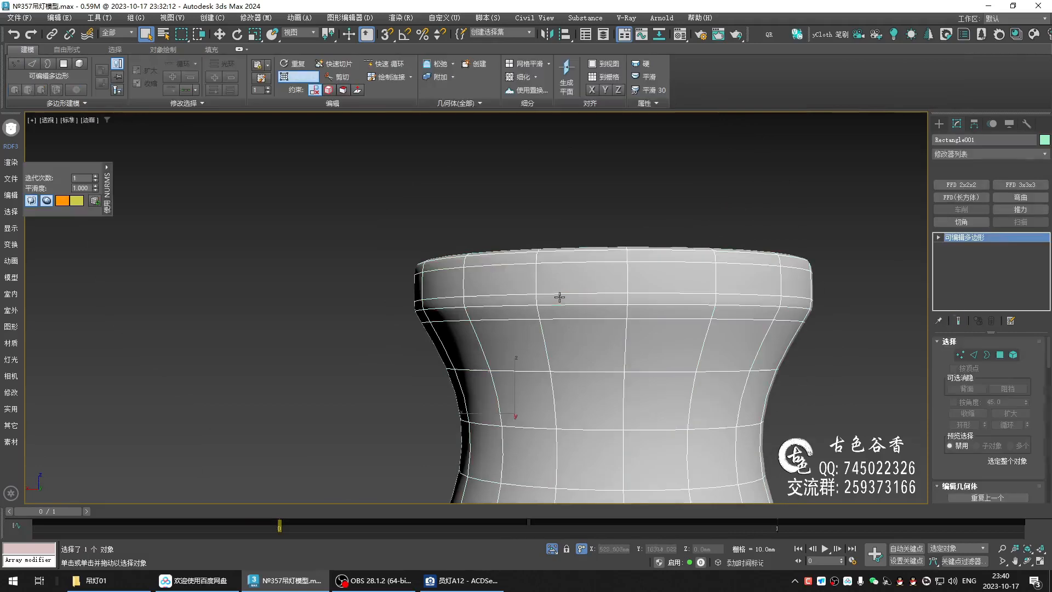
left_click(95, 177)
left_click(336, 264)
middle_click_drag(431, 280, 470, 314)
scroll(380, 254, "down", 3)
key("F4")
middle_click_drag(552, 277, 504, 296, "alt")
left_click(468, 365)
Exit isolation and turn on NURMS smoothing for the flattened sphere above the collar in the front view
key("alt+q")
key("alt+w")
middle_click(651, 200)
key("alt+w")
scroll(536, 271, "down", 4)
middle_click_drag(418, 147, 422, 235)
left_click(420, 239)
key("ctrl+q")
middle_click_drag(488, 299, 493, 237)
scroll(494, 237, "down", 2)
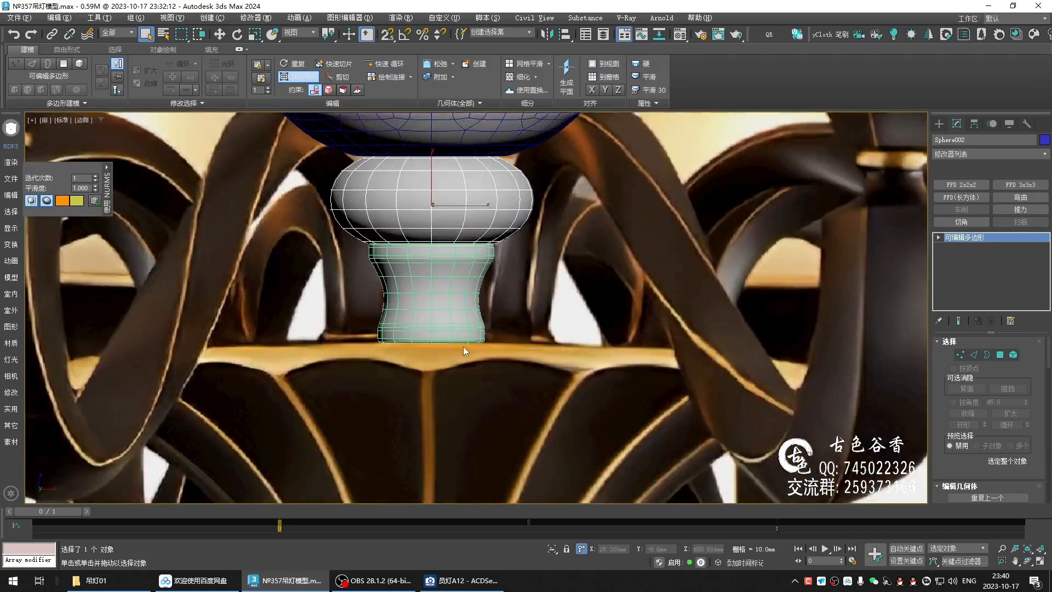
scroll(462, 346, "down", 3)
scroll(424, 293, "up", 3)
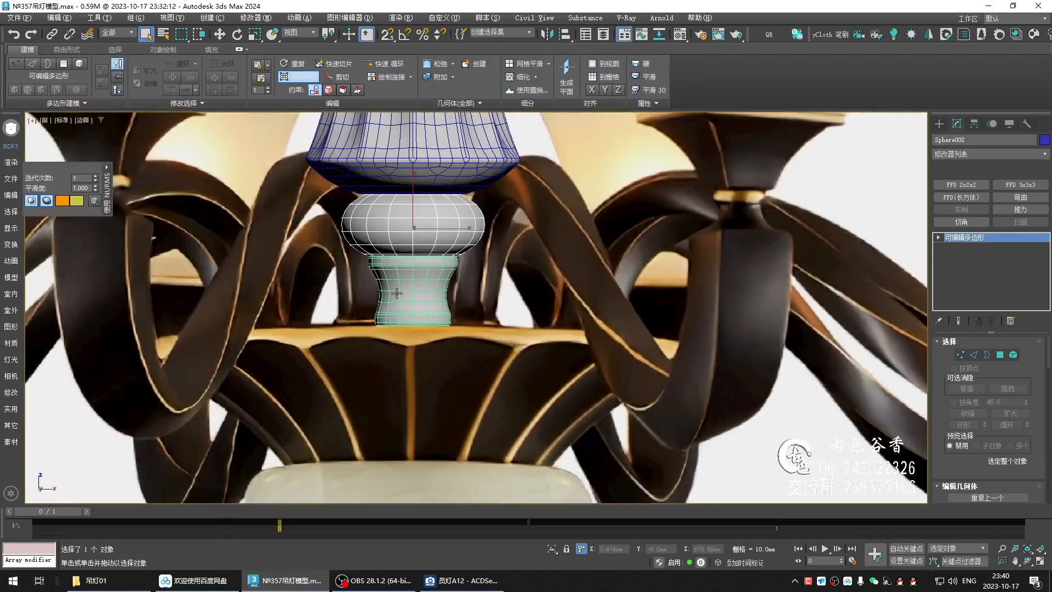